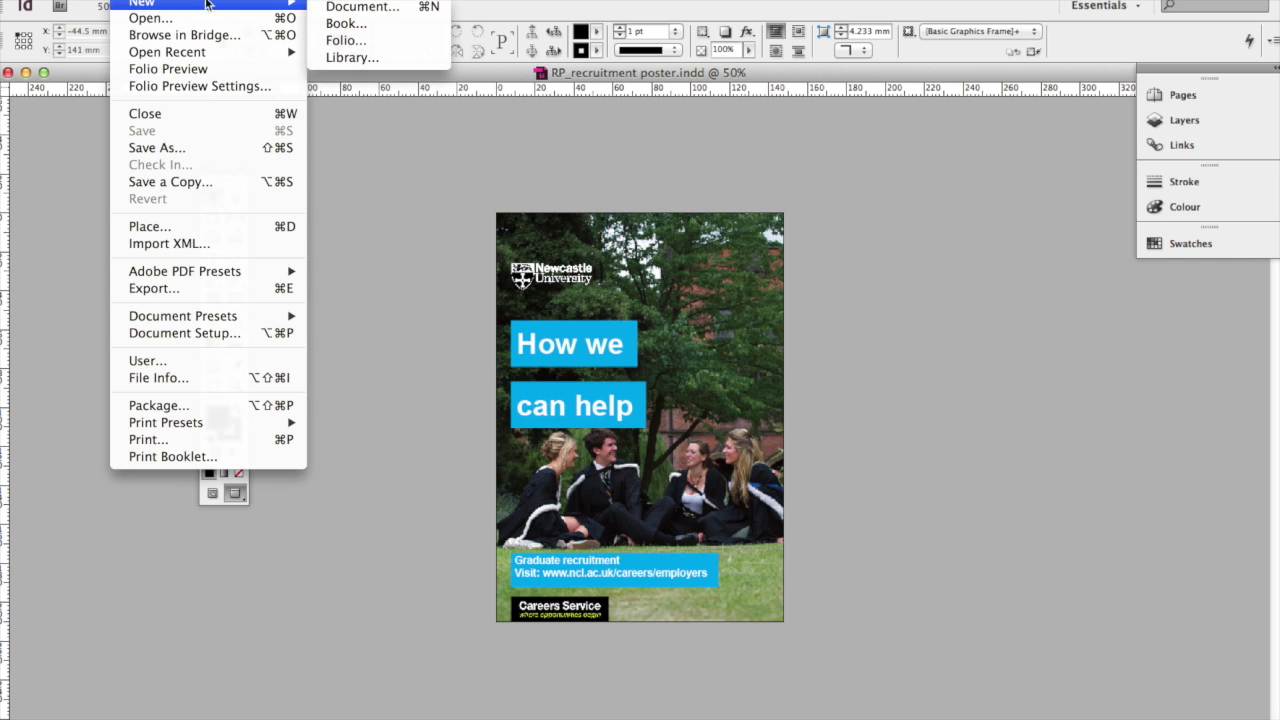
# Start a new print document with an A5 page size and facing pages turned off
pyautogui.click(360, 5)
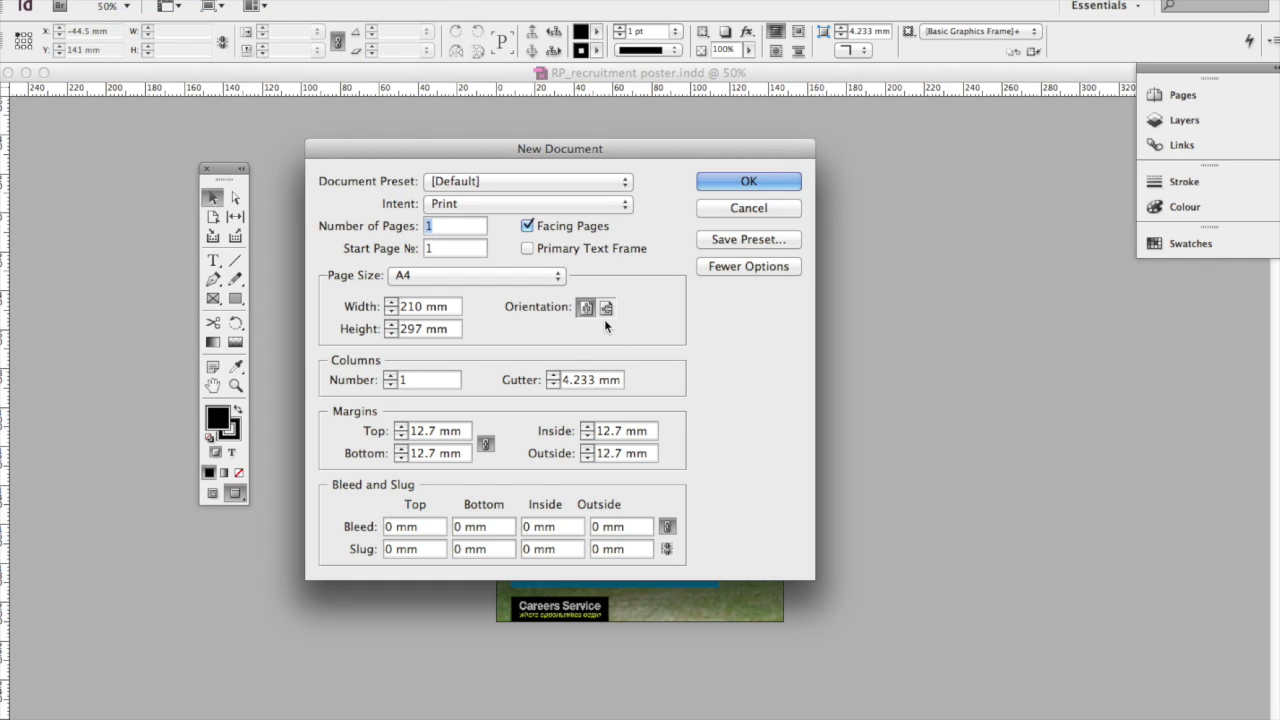
pyautogui.click(541, 280)
pyautogui.click(524, 254)
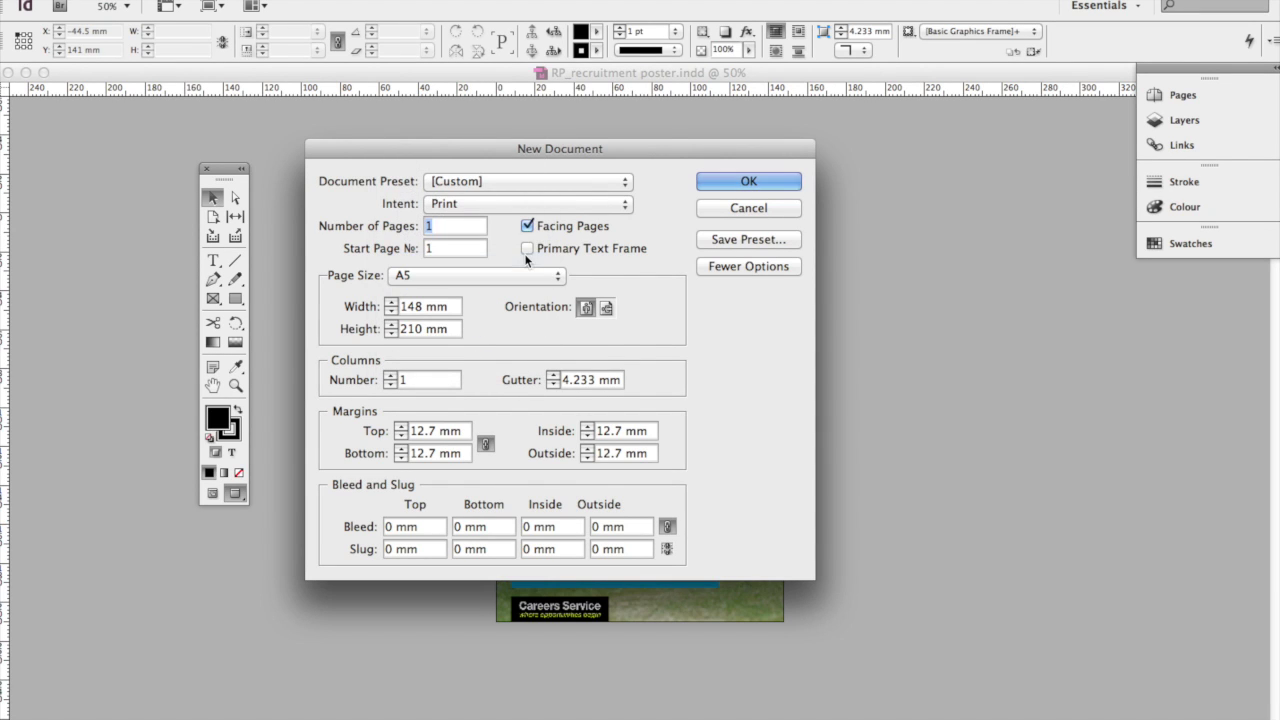
pyautogui.click(530, 227)
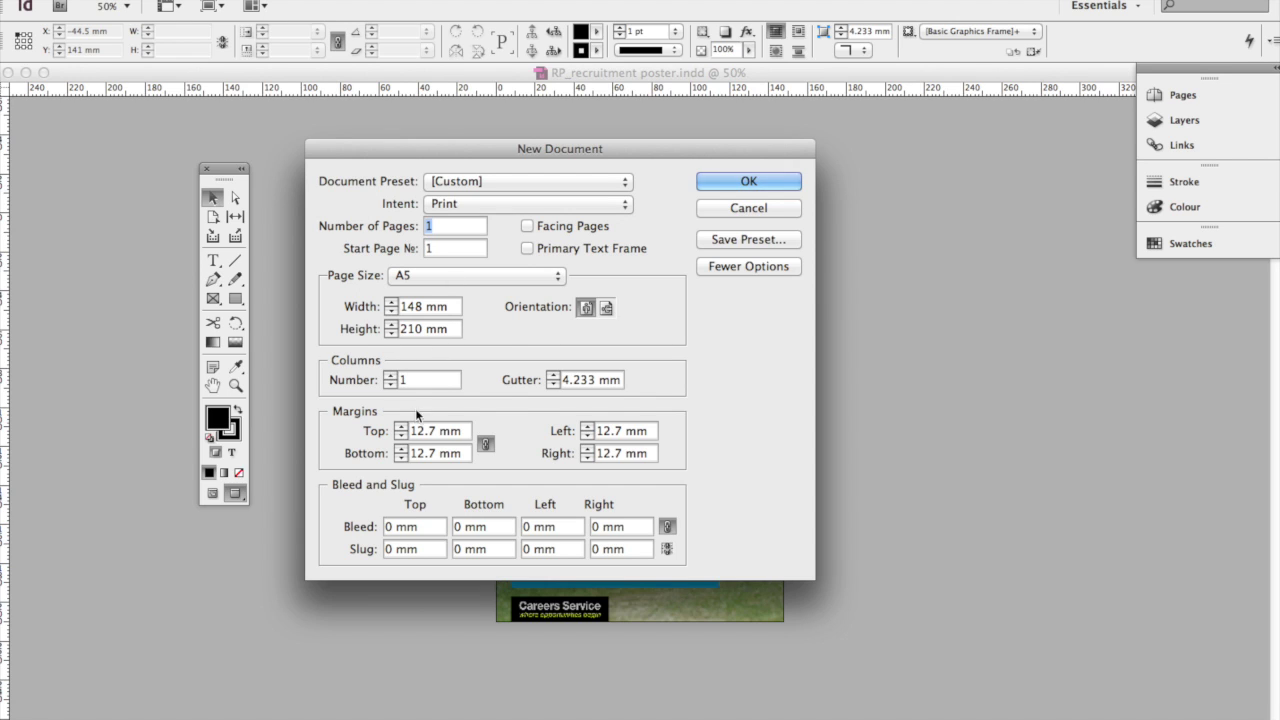
# Set all the document margins to 0 mm and the bleed to 3 mm on every side
pyautogui.doubleClick(437, 432)
pyautogui.write('0')
pyautogui.press('Tab')
pyautogui.click(386, 527)
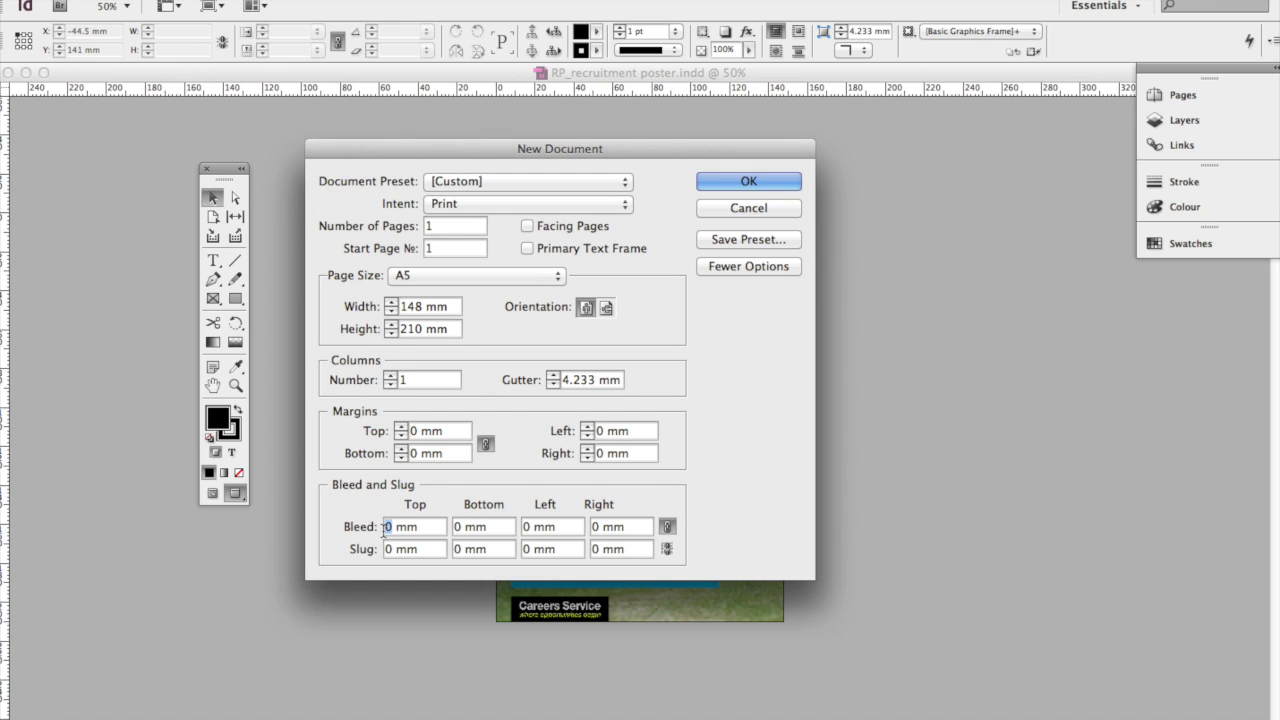
pyautogui.write('3')
pyautogui.press('Tab')
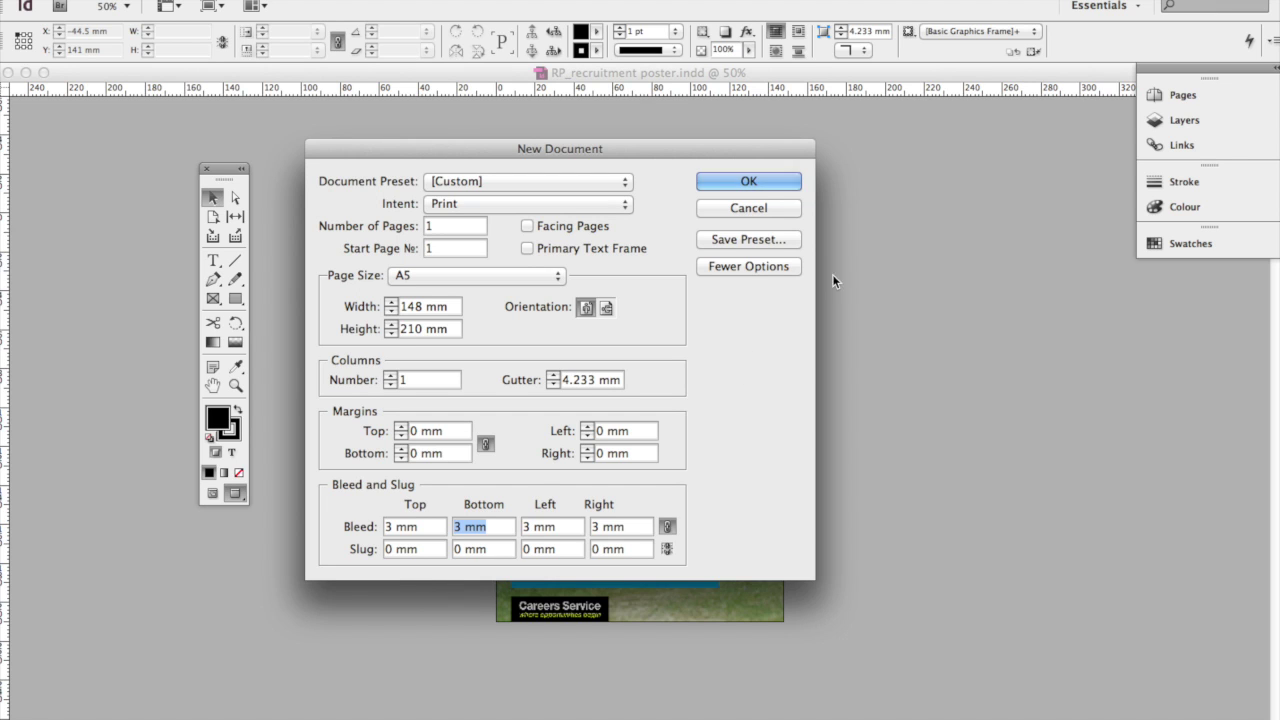
# Hide and redisplay the bleed and slug options of the new document settings
pyautogui.click(766, 268)
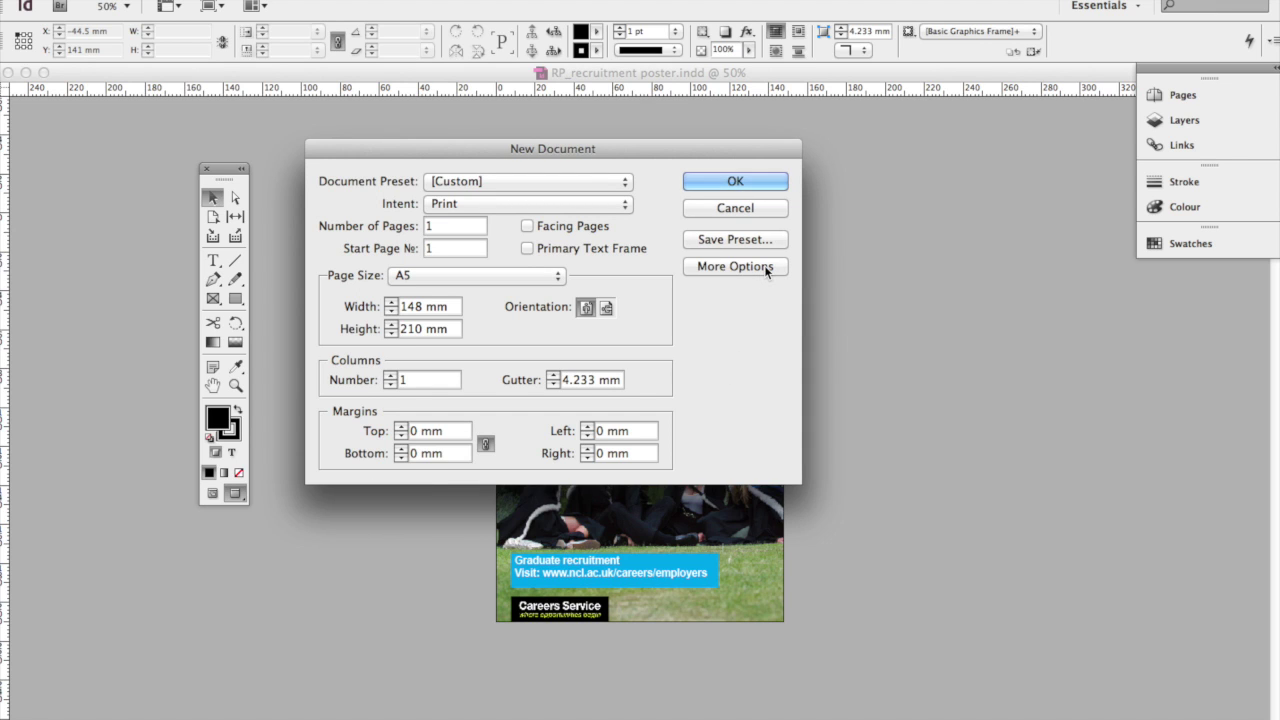
pyautogui.click(766, 268)
pyautogui.click(764, 266)
pyautogui.click(764, 266)
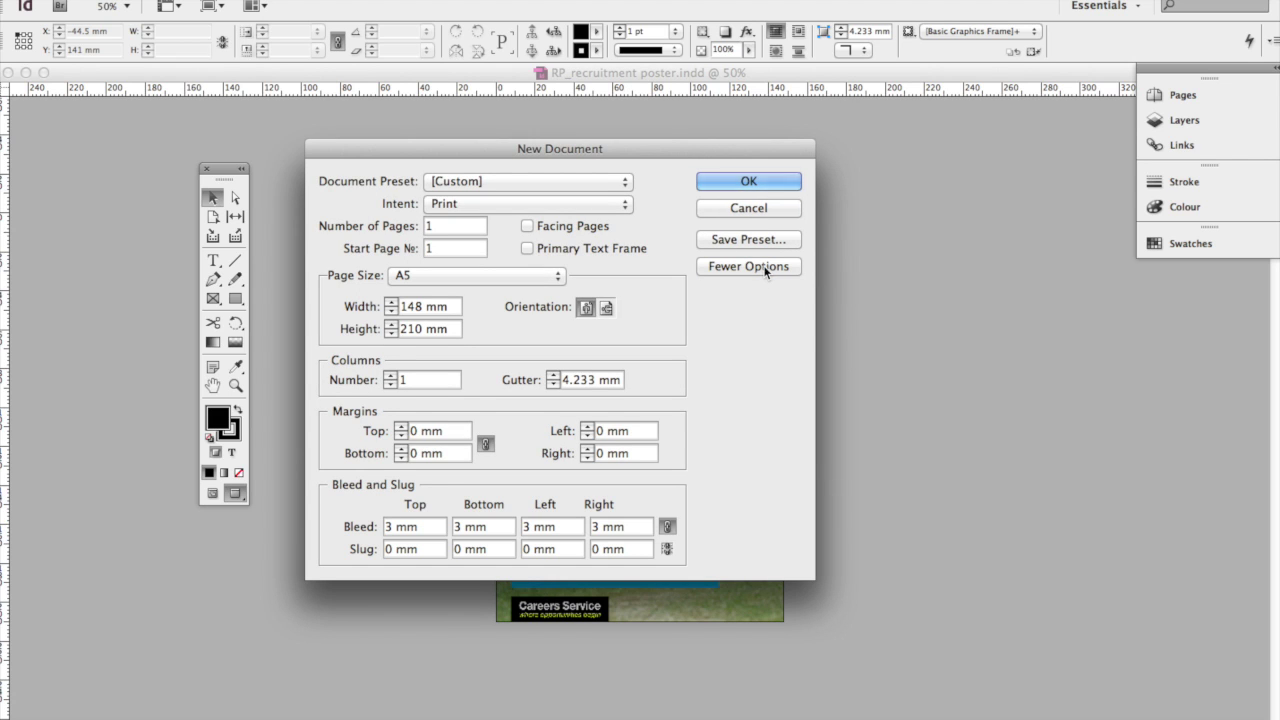
pyautogui.click(747, 265)
pyautogui.click(747, 265)
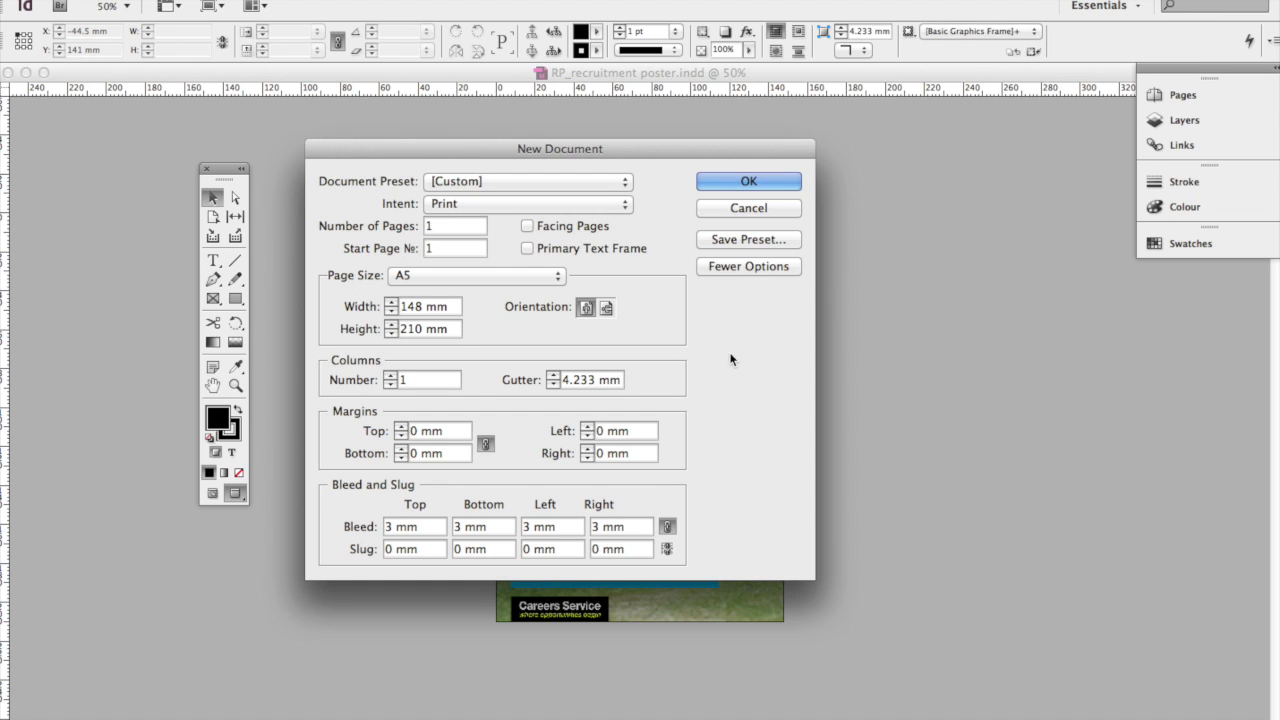
# Create the document and draw a rectangular frame of 154 x 216 mm covering the page out to the bleed edges
pyautogui.click(748, 180)
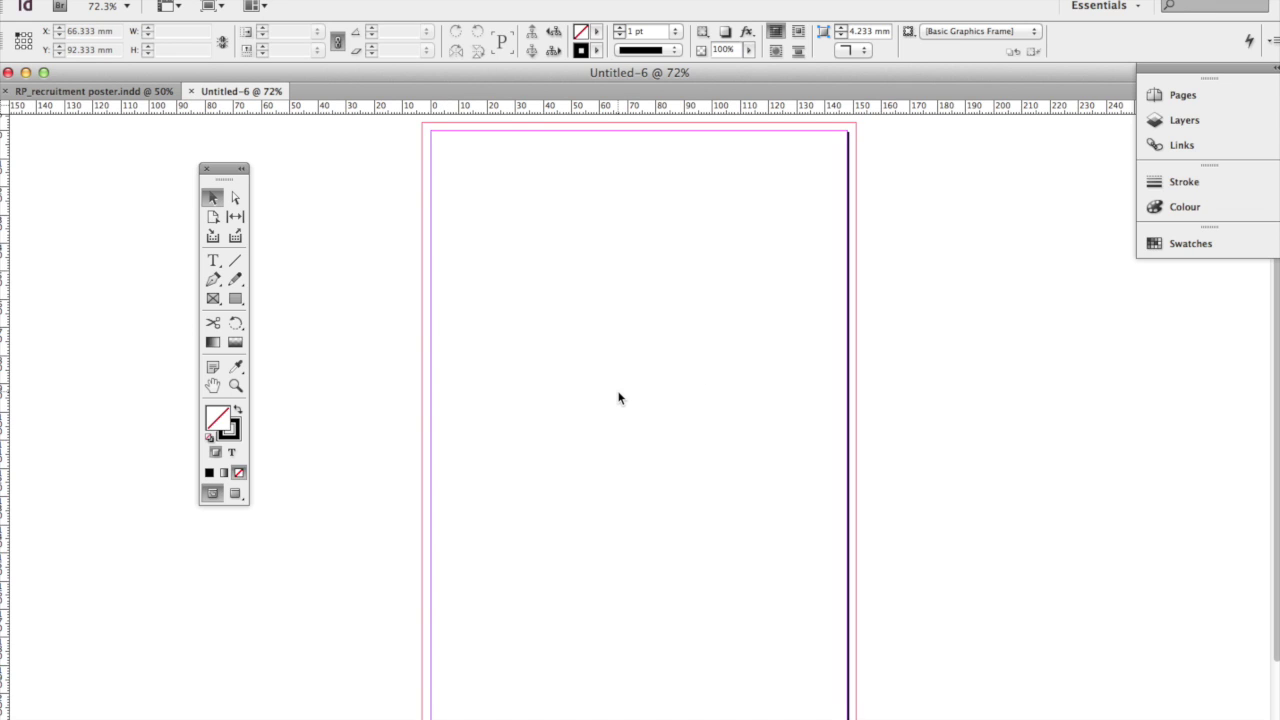
pyautogui.click(213, 298)
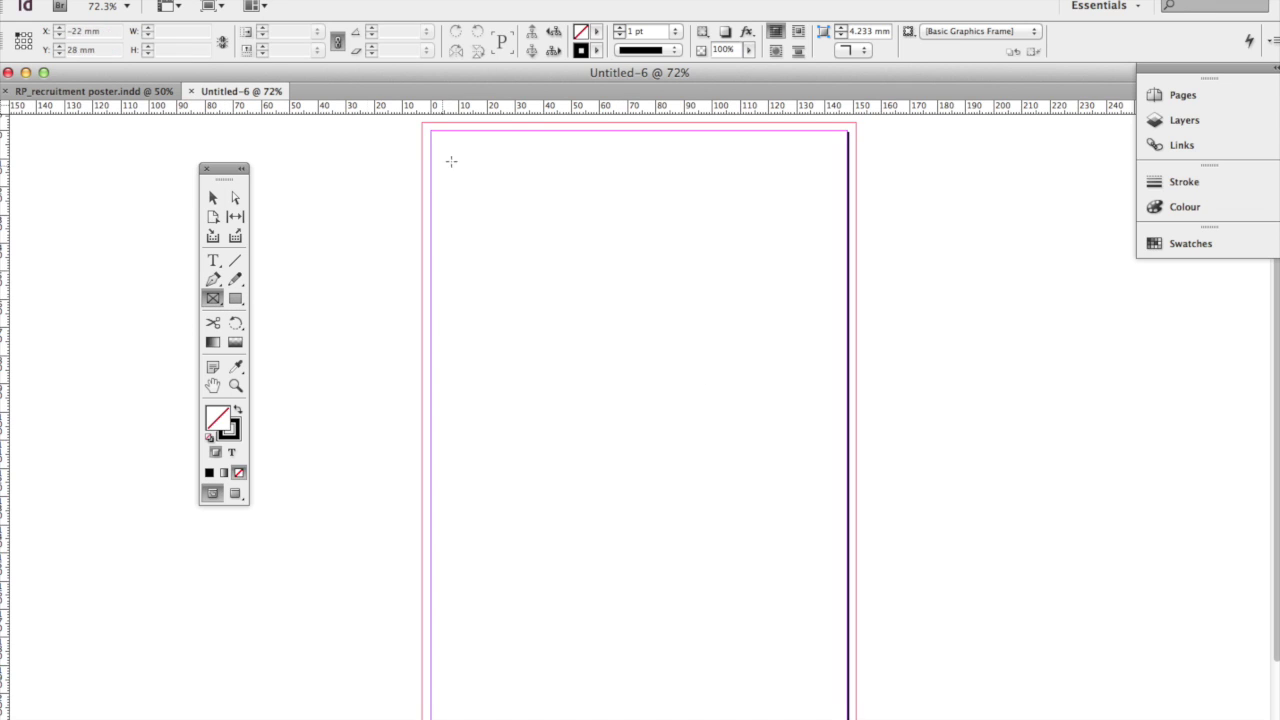
pyautogui.moveTo(423, 124); pyautogui.dragTo(857, 718)
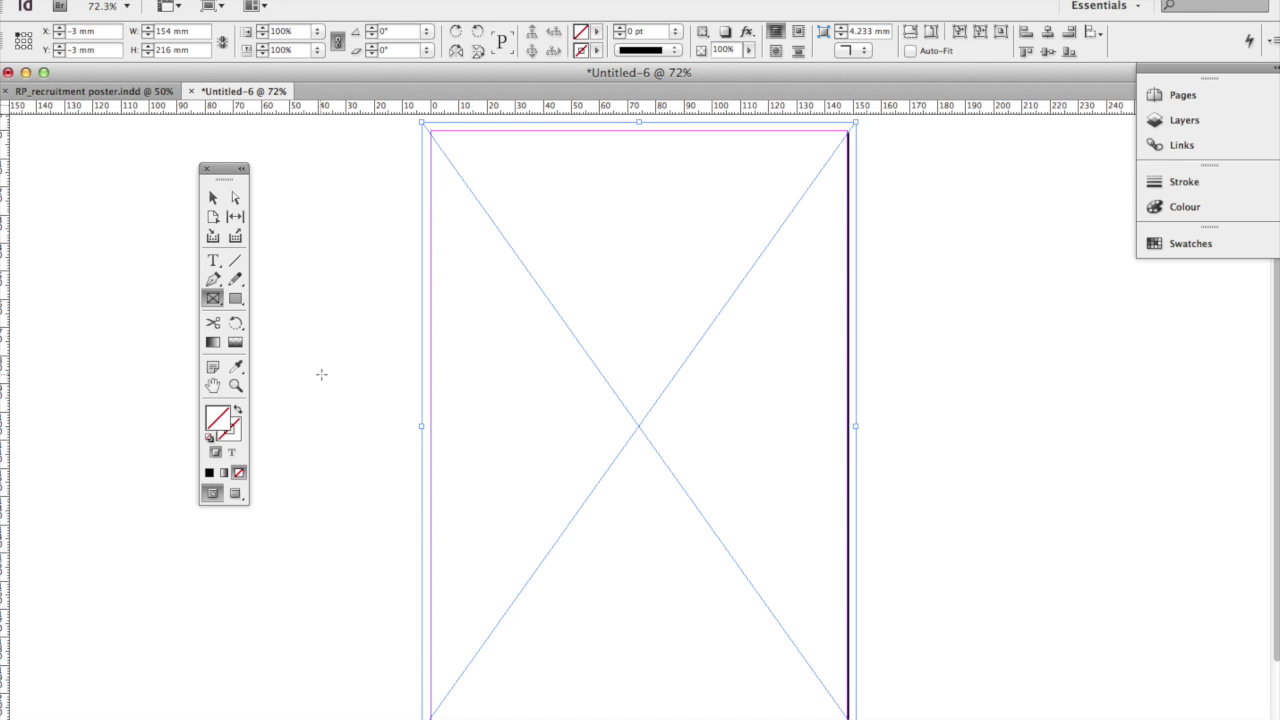
# Place the image RP_sitting down graduates.jpg into the page-sized frame
pyautogui.click(212, 197)
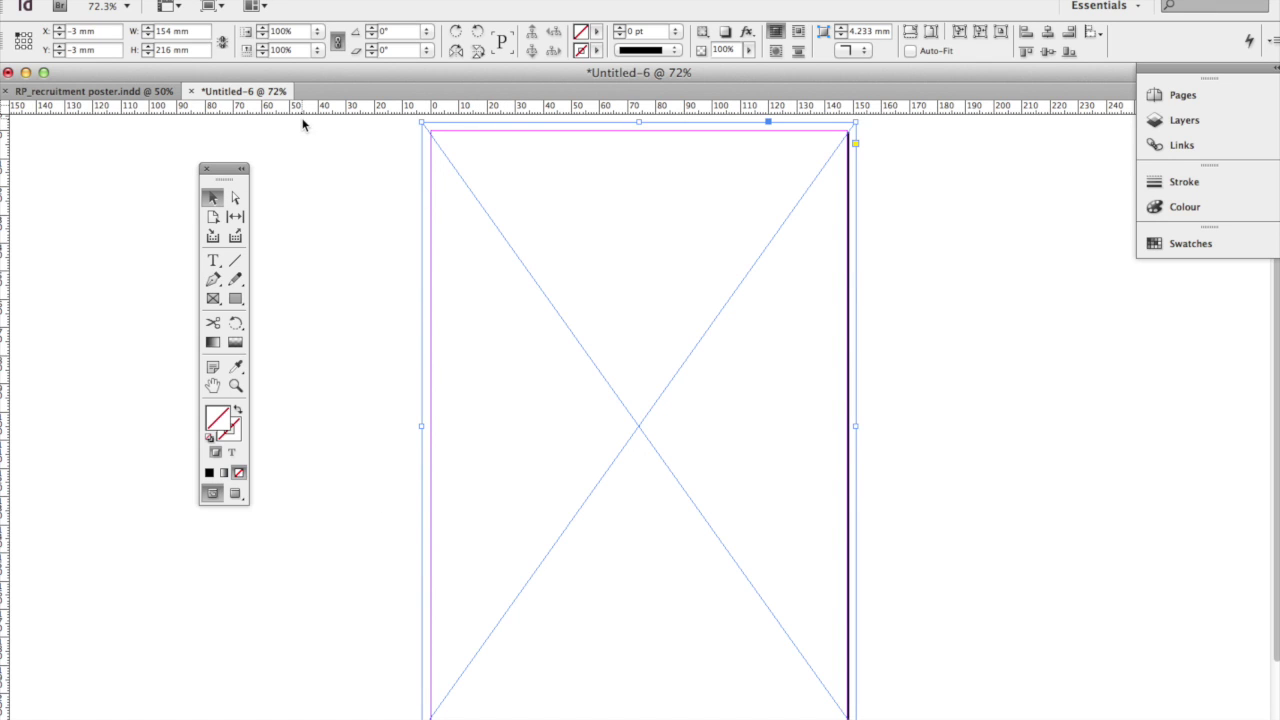
pyautogui.click(120, 0)
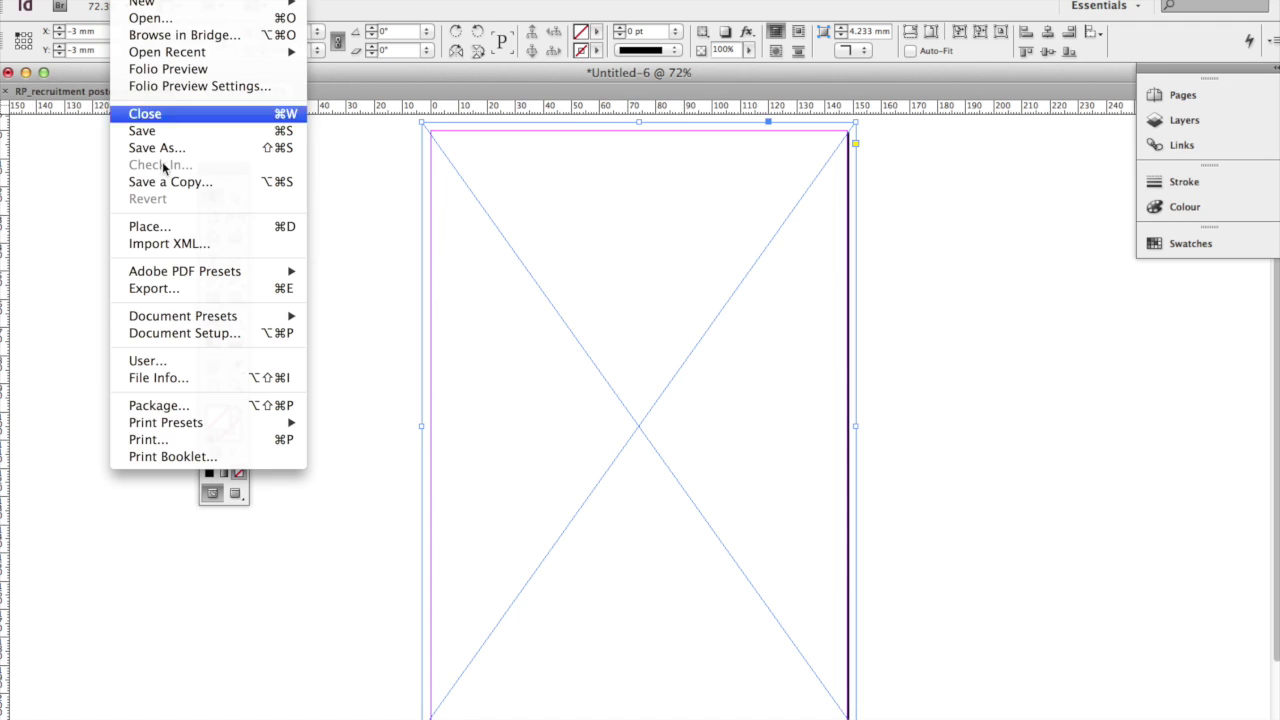
pyautogui.click(177, 229)
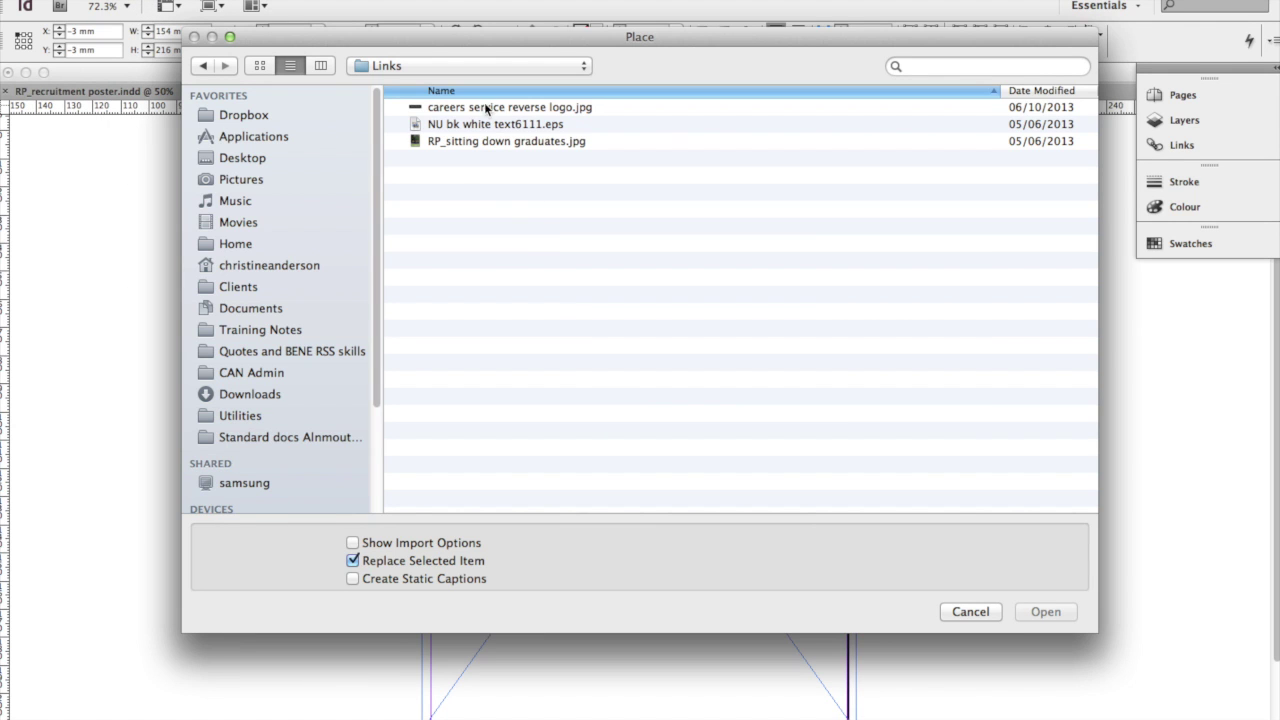
pyautogui.click(477, 145)
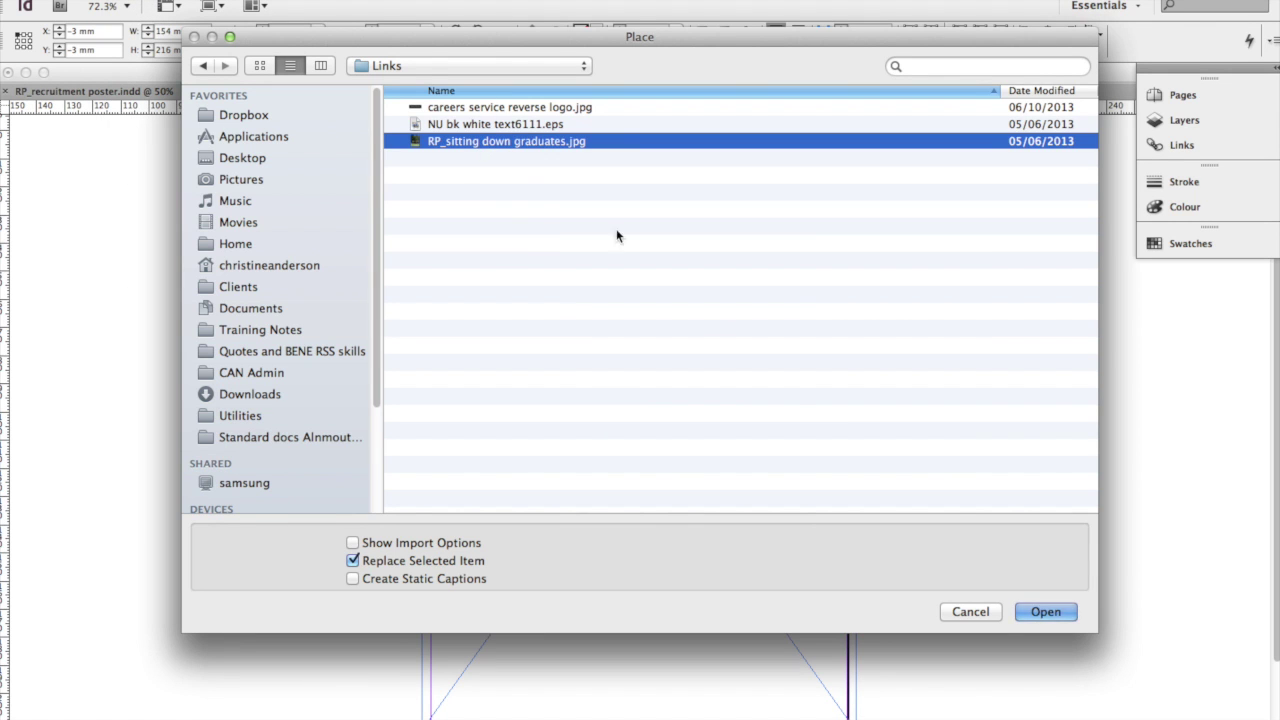
pyautogui.click(1032, 612)
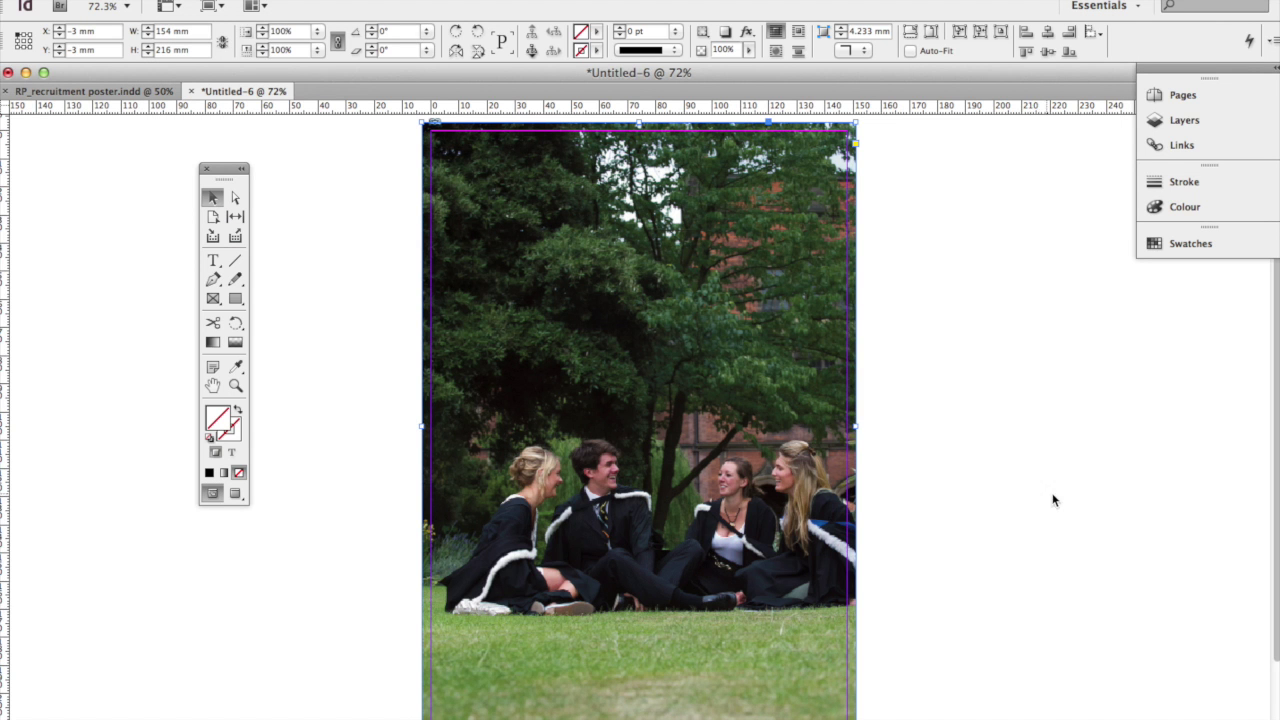
# Draw a second rectangular frame about 56 x 38 mm on the pasteboard beside the page
pyautogui.click(639, 427)
pyautogui.moveTo(230, 168); pyautogui.dragTo(114, 167)
pyautogui.click(97, 297)
pyautogui.moveTo(220, 229); pyautogui.dragTo(377, 334)
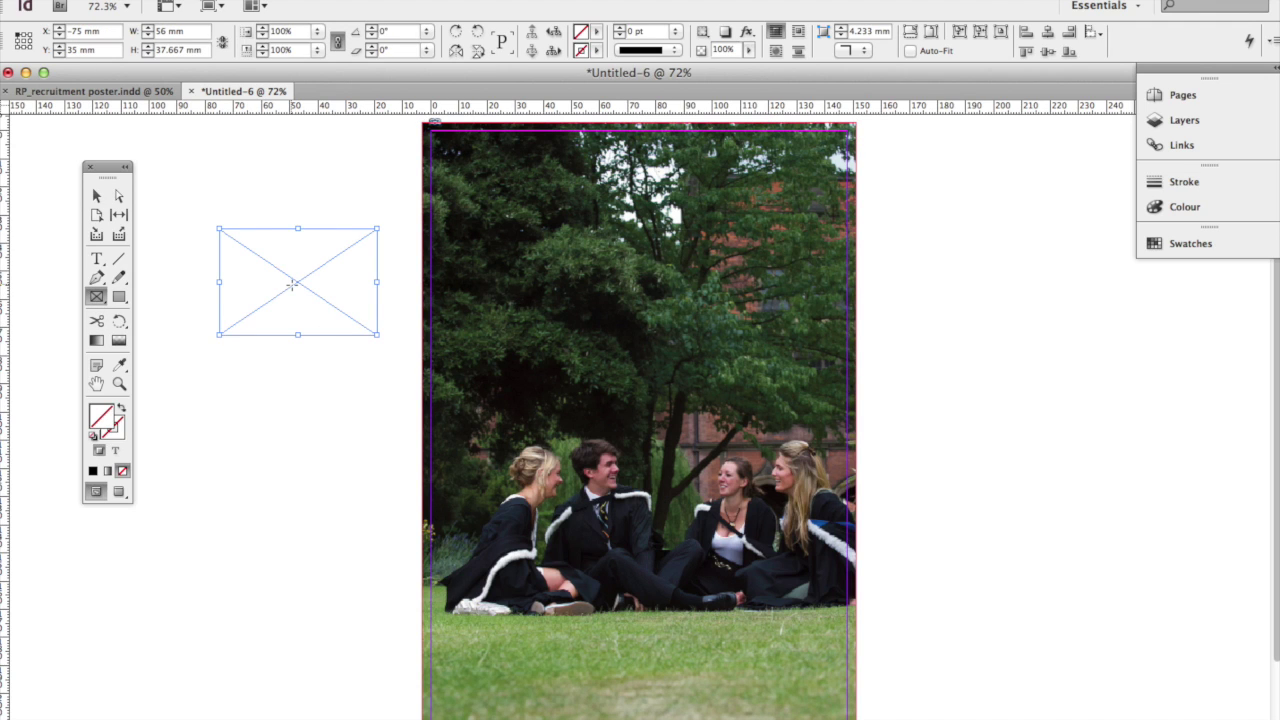
# Place RP_sitting down graduates.jpg into the small pasteboard frame
pyautogui.click(96, 196)
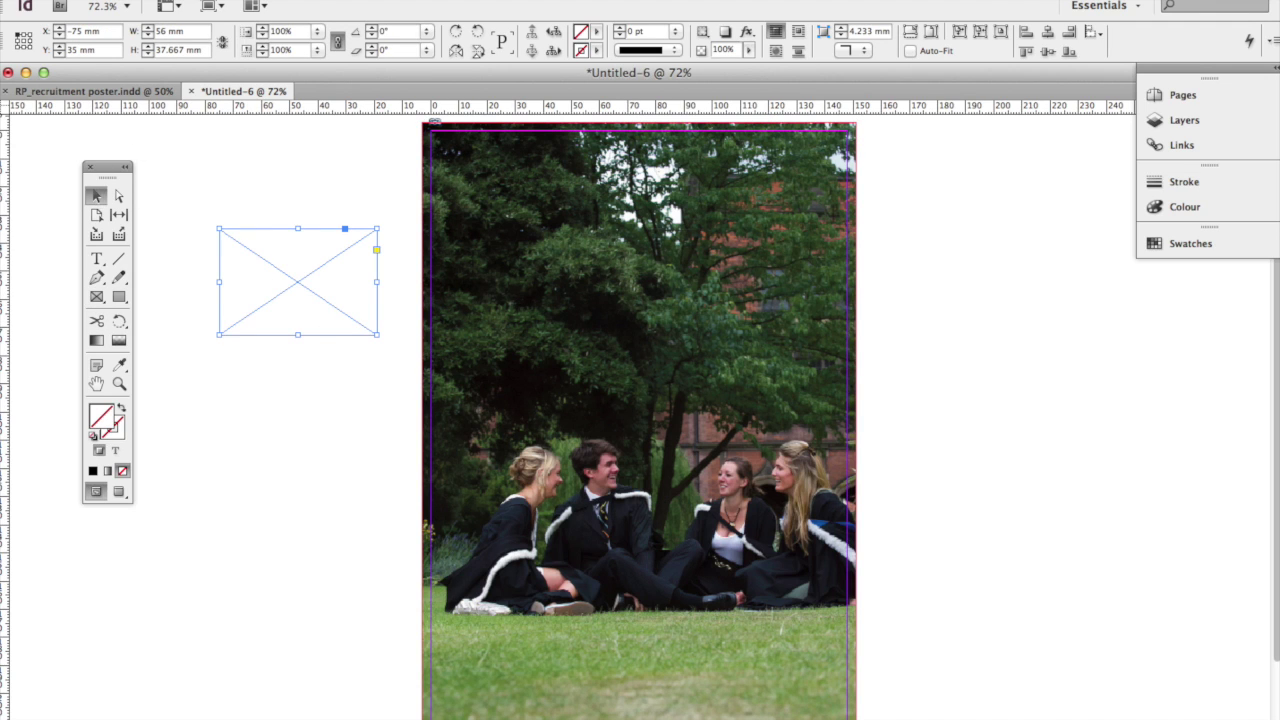
pyautogui.click(130, 0)
pyautogui.click(180, 228)
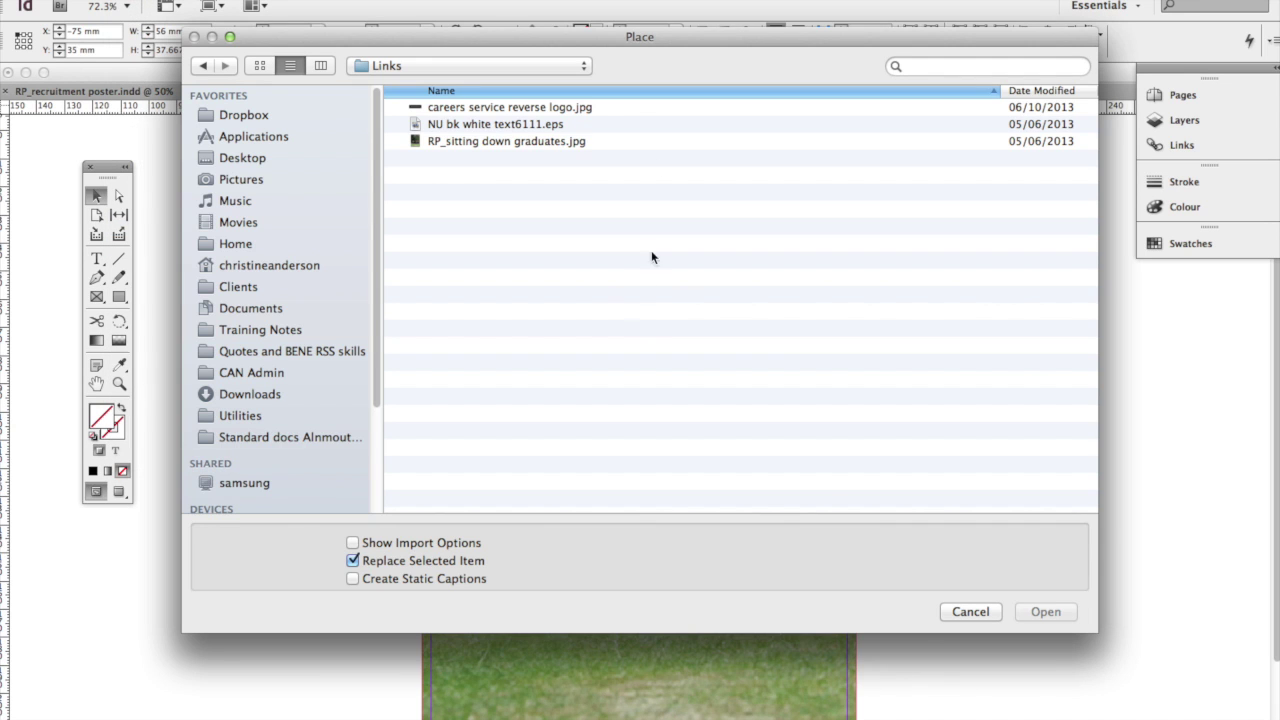
pyautogui.click(578, 145)
pyautogui.click(1075, 613)
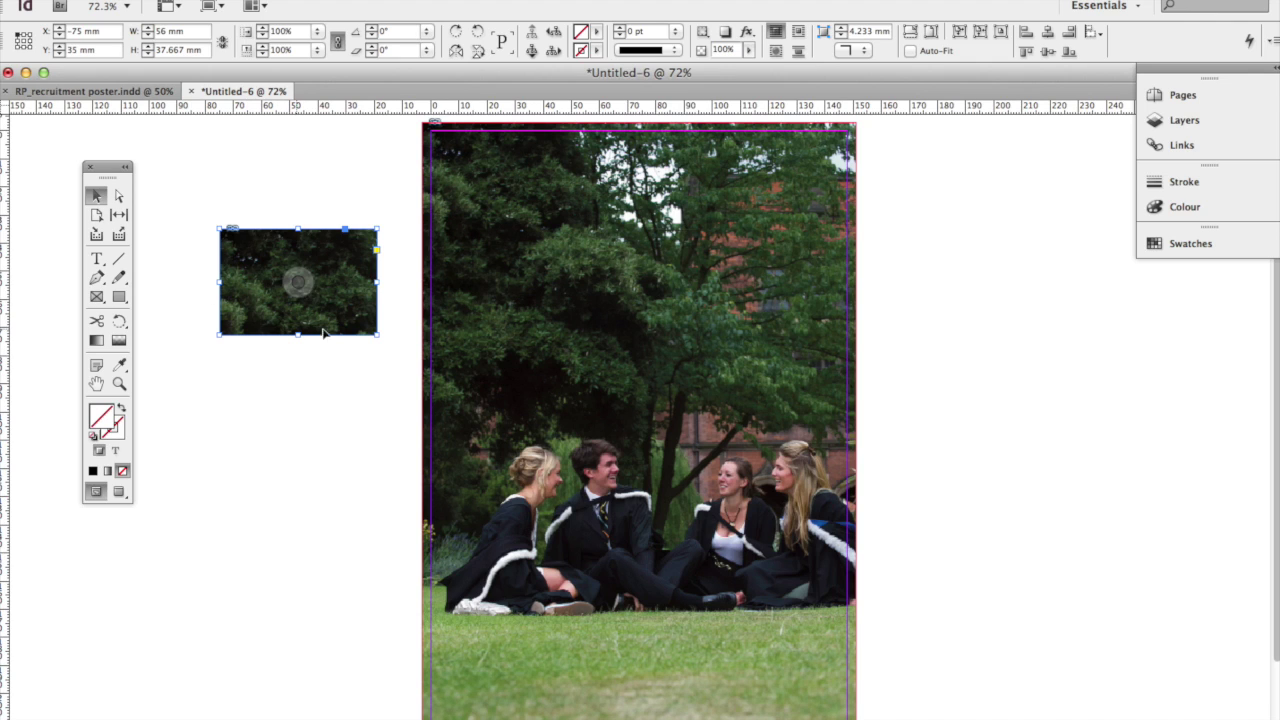
# Fill the small frame proportionally with its image and shift the picture slightly down inside the frame
pyautogui.click(911, 33)
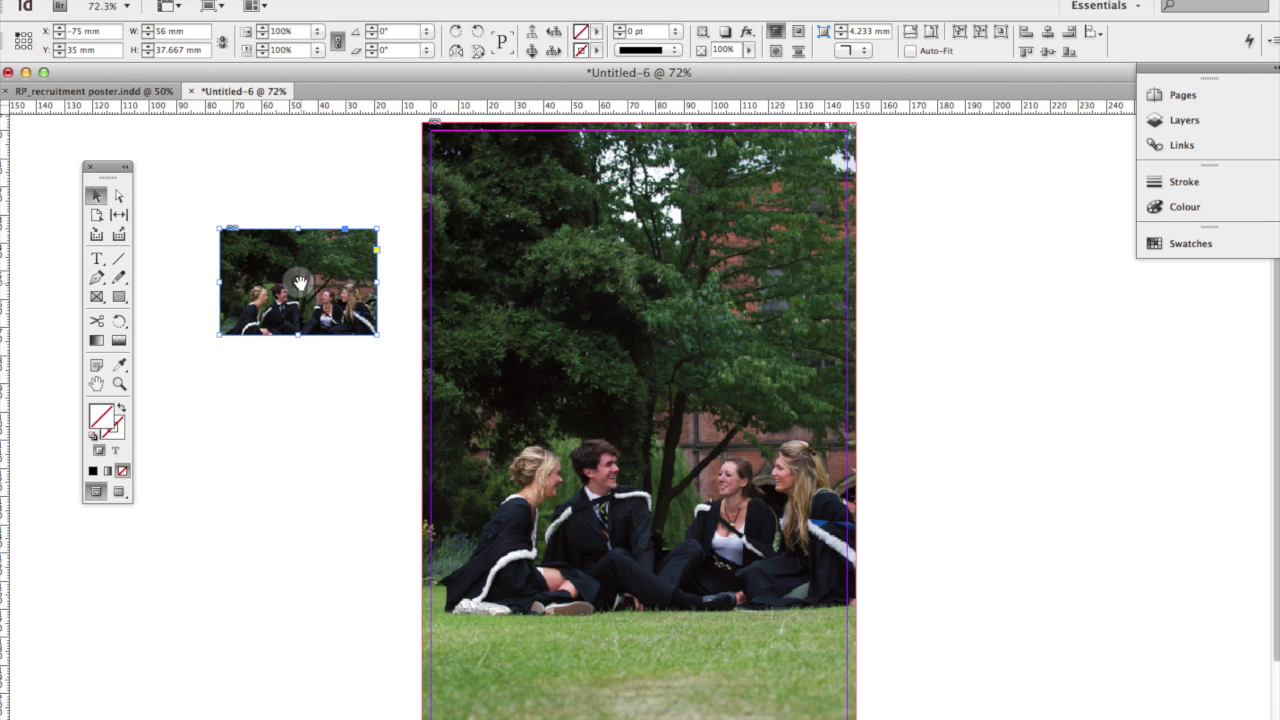
pyautogui.moveTo(300, 283)
pyautogui.mouseDown()
pyautogui.moveTo(303, 248)
pyautogui.moveTo(303, 325)
pyautogui.moveTo(301, 292)
pyautogui.mouseUp()
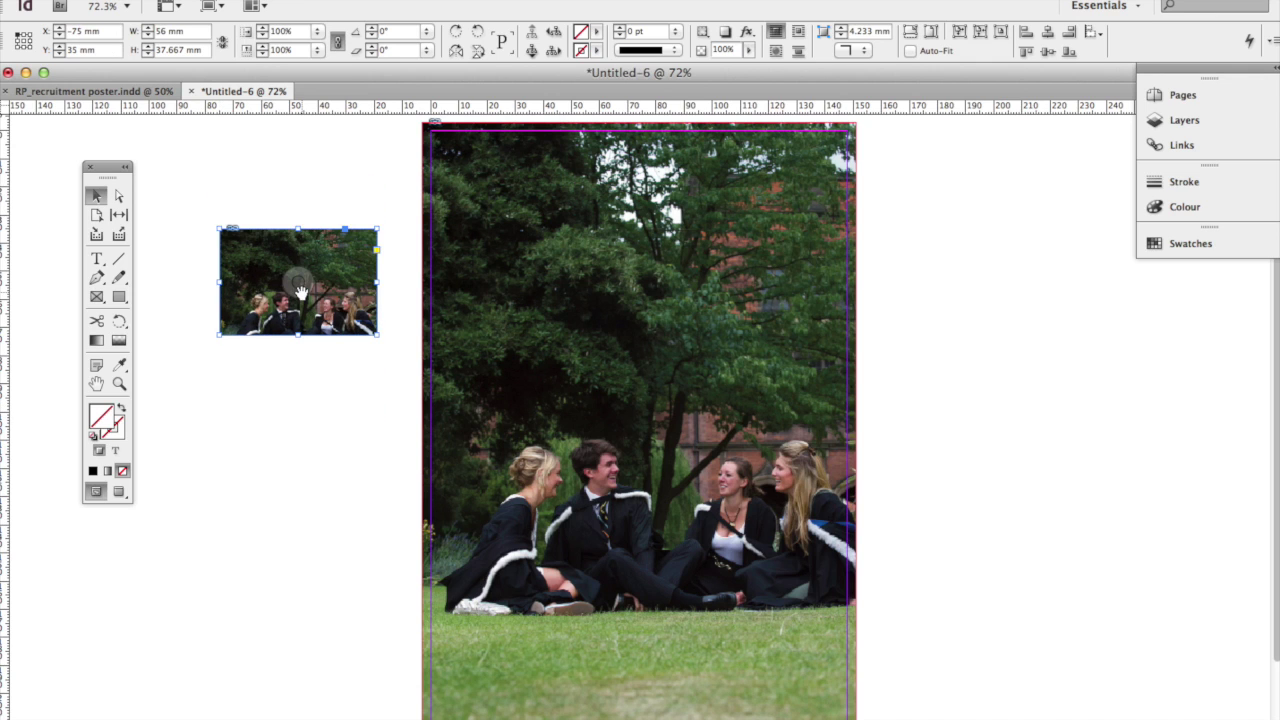
# Alternate the selection between the image inside the small frame and the frame itself
pyautogui.click(301, 292)
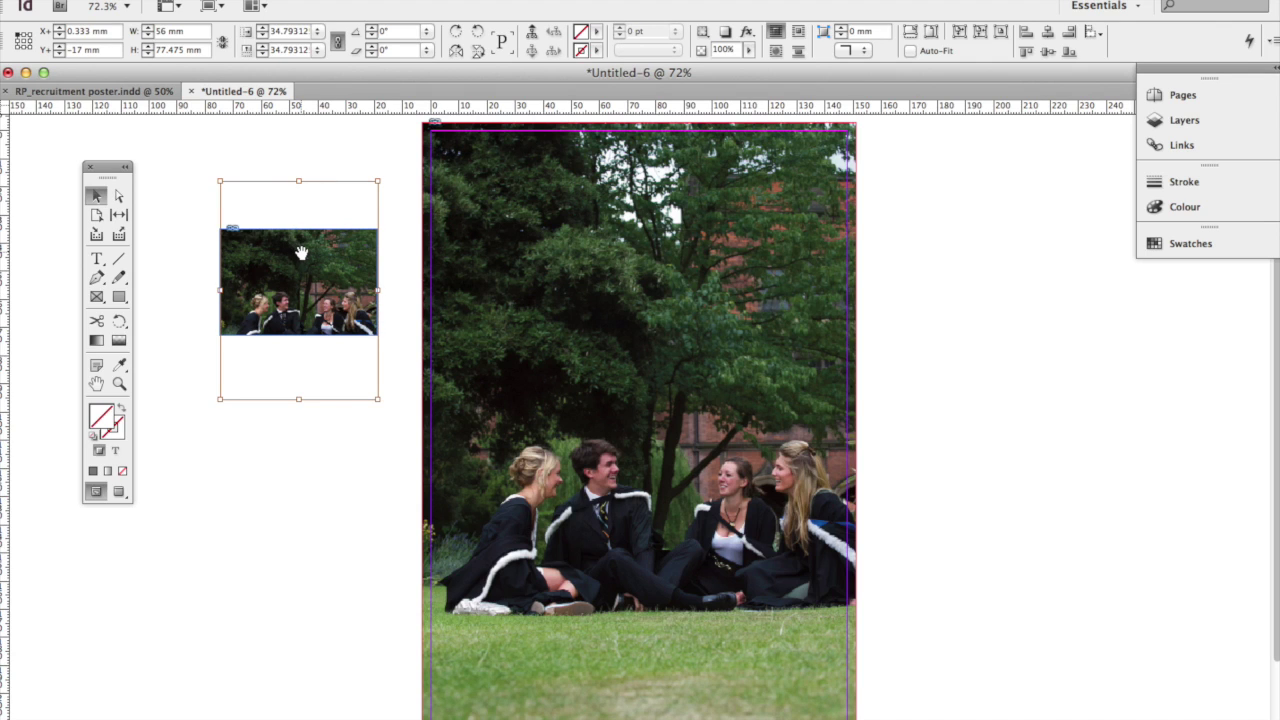
pyautogui.click(301, 253)
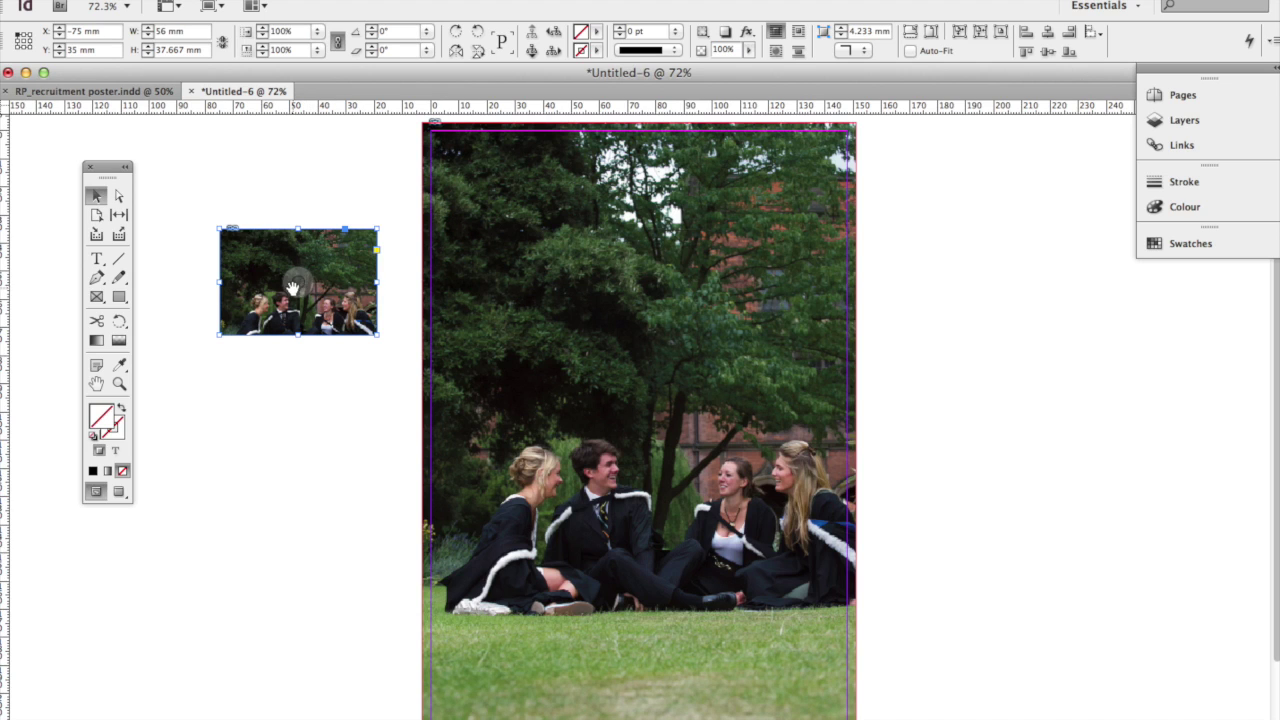
pyautogui.click(299, 284)
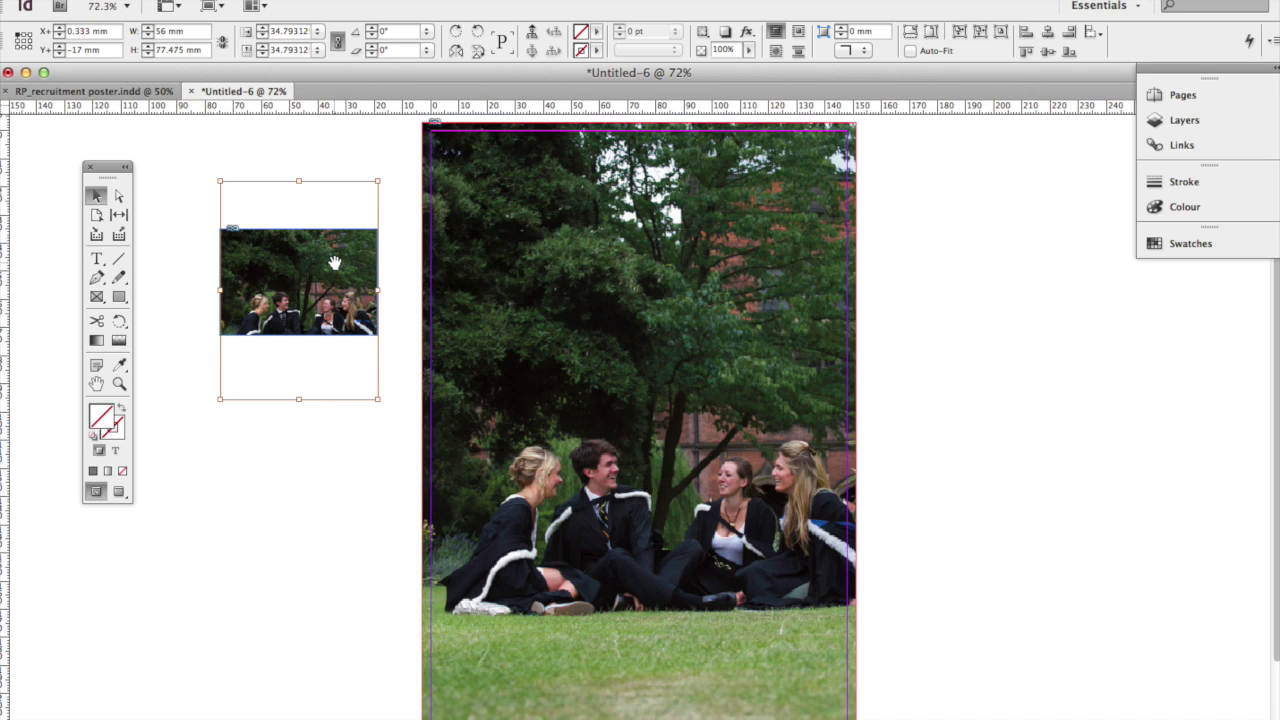
pyautogui.doubleClick(335, 262)
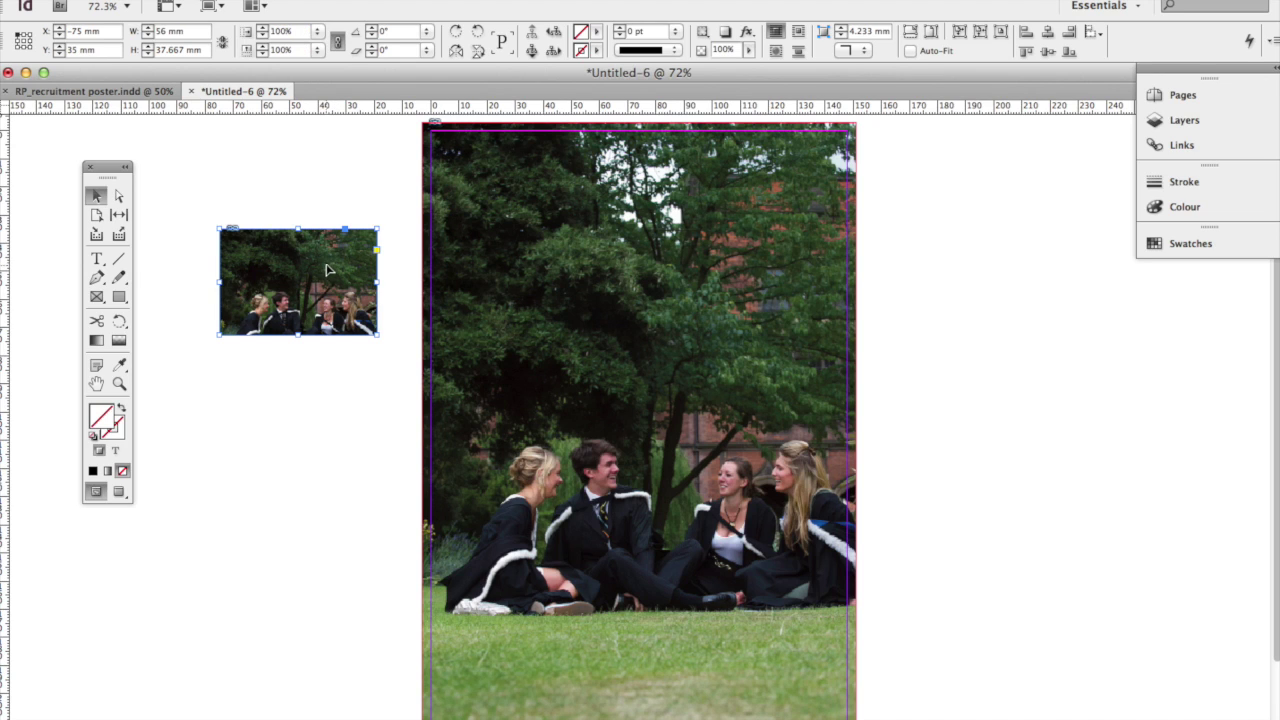
# Fit the image proportionally within the small frame, and switch the fitting to Fill Frame Proportionally
pyautogui.click(931, 33)
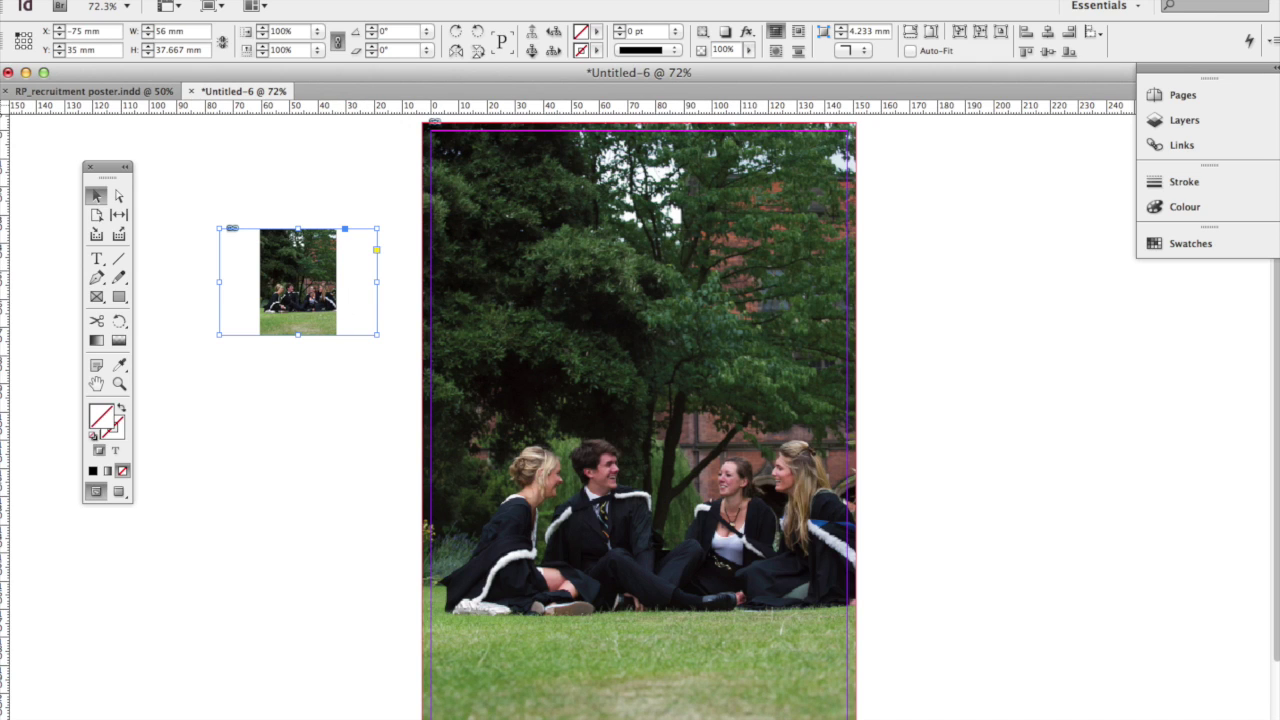
pyautogui.click(312, 1)
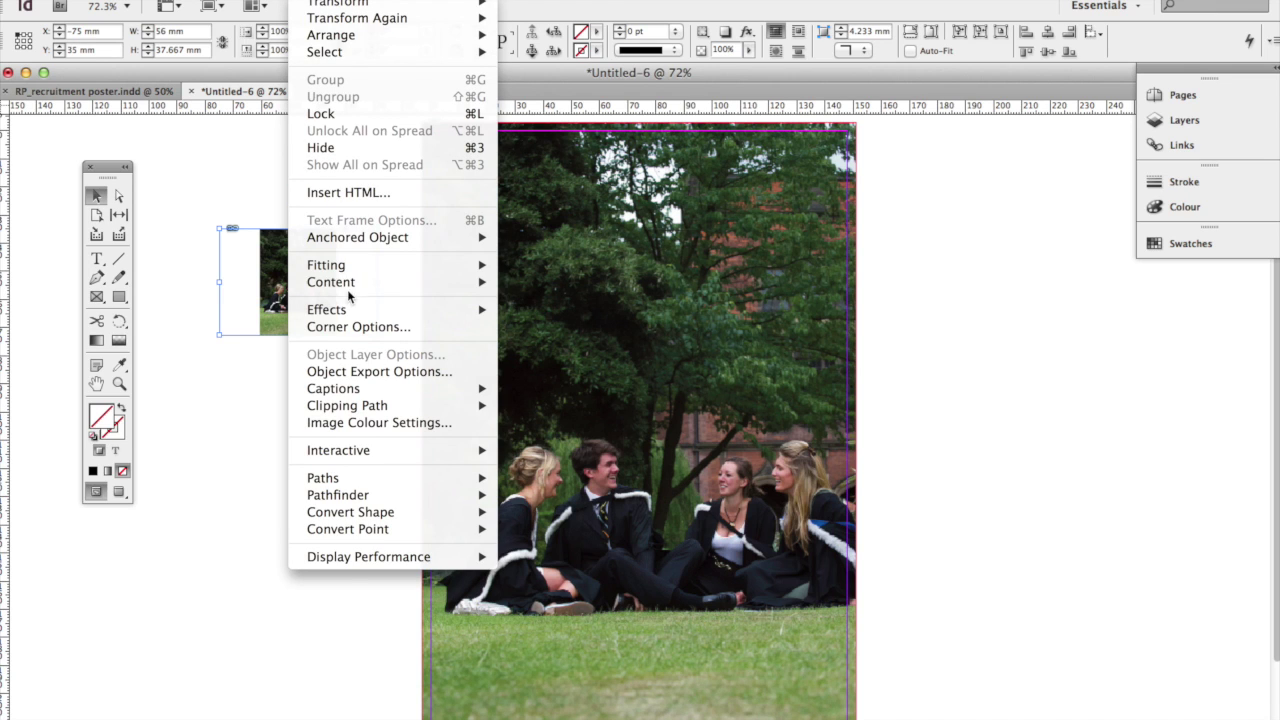
pyautogui.moveTo(354, 266)
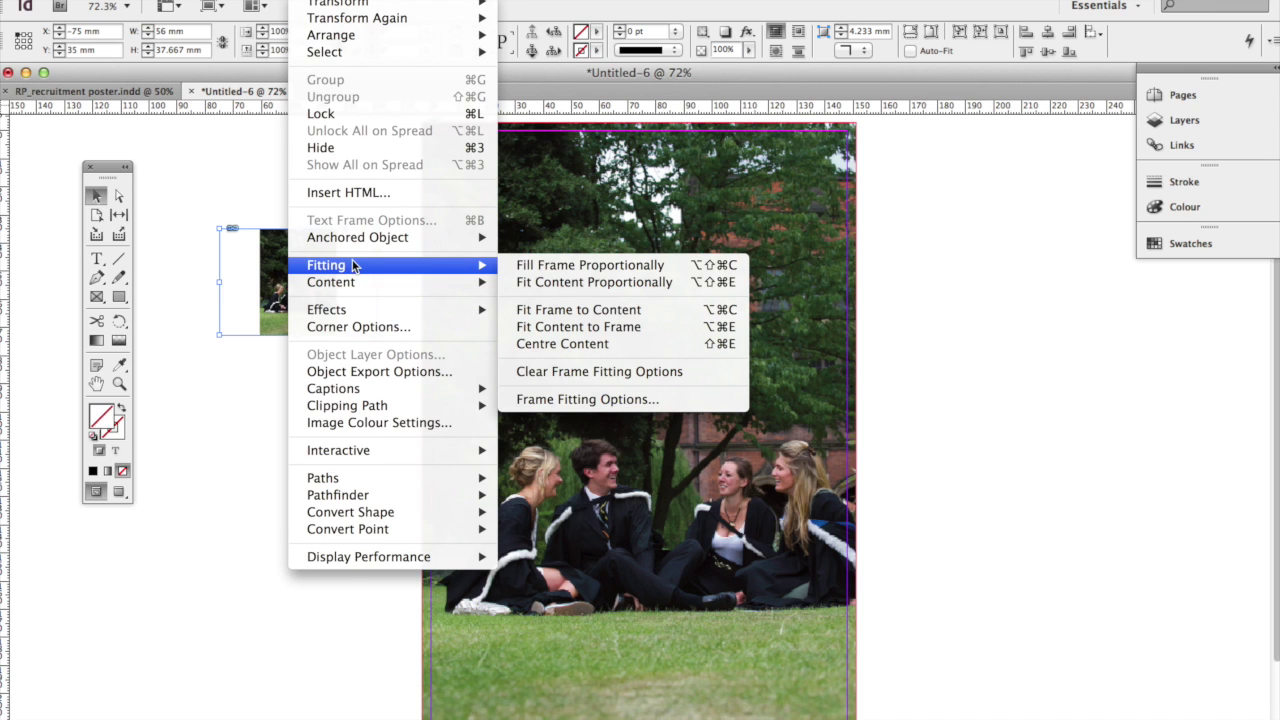
pyautogui.click(558, 266)
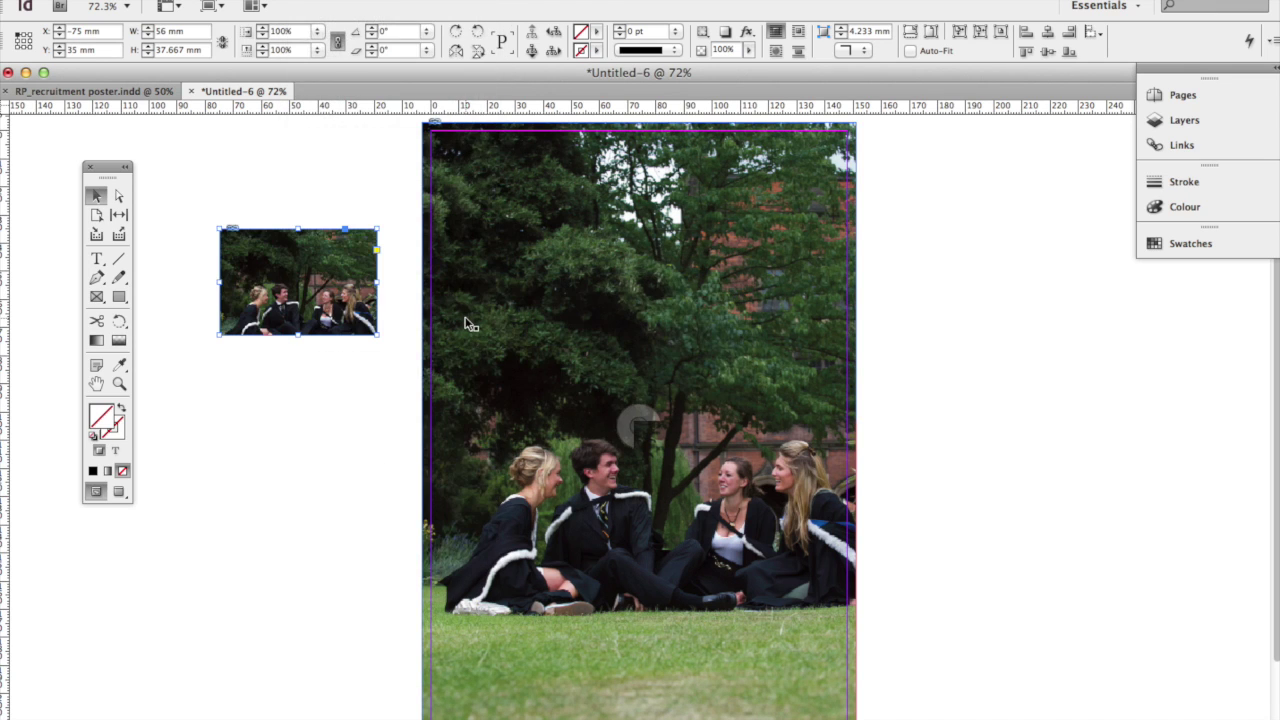
# Apply Fit Content Proportionally to the image in the small pasteboard frame
pyautogui.click(322, 2)
pyautogui.moveTo(350, 265)
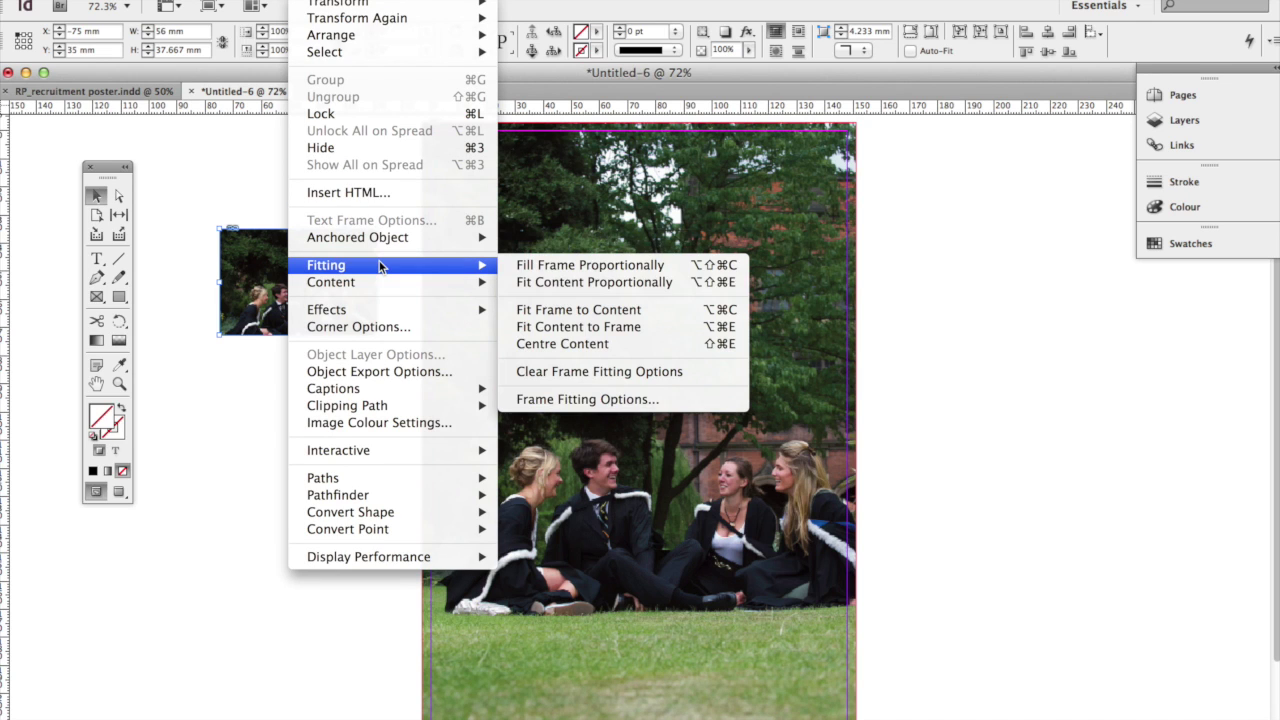
pyautogui.click(545, 284)
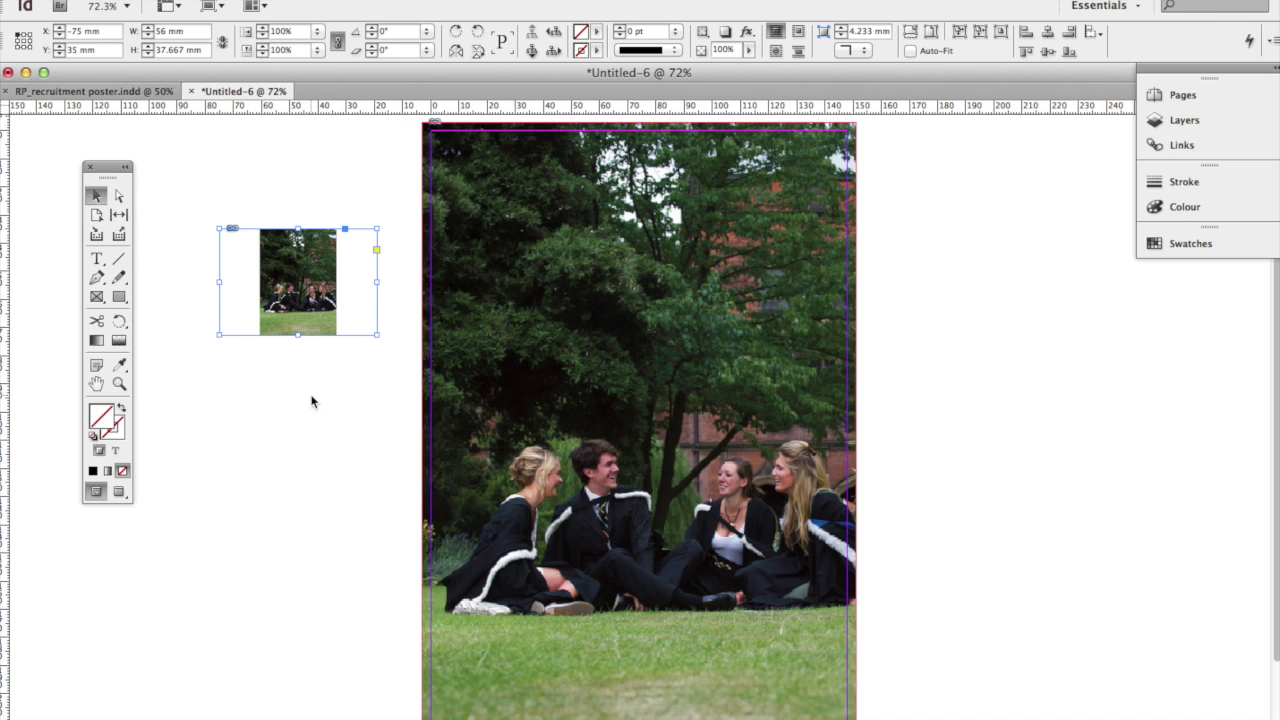
# Select the image content inside the page-sized frame and examine how far it extends beyond the frame's edges
pyautogui.click(702, 383)
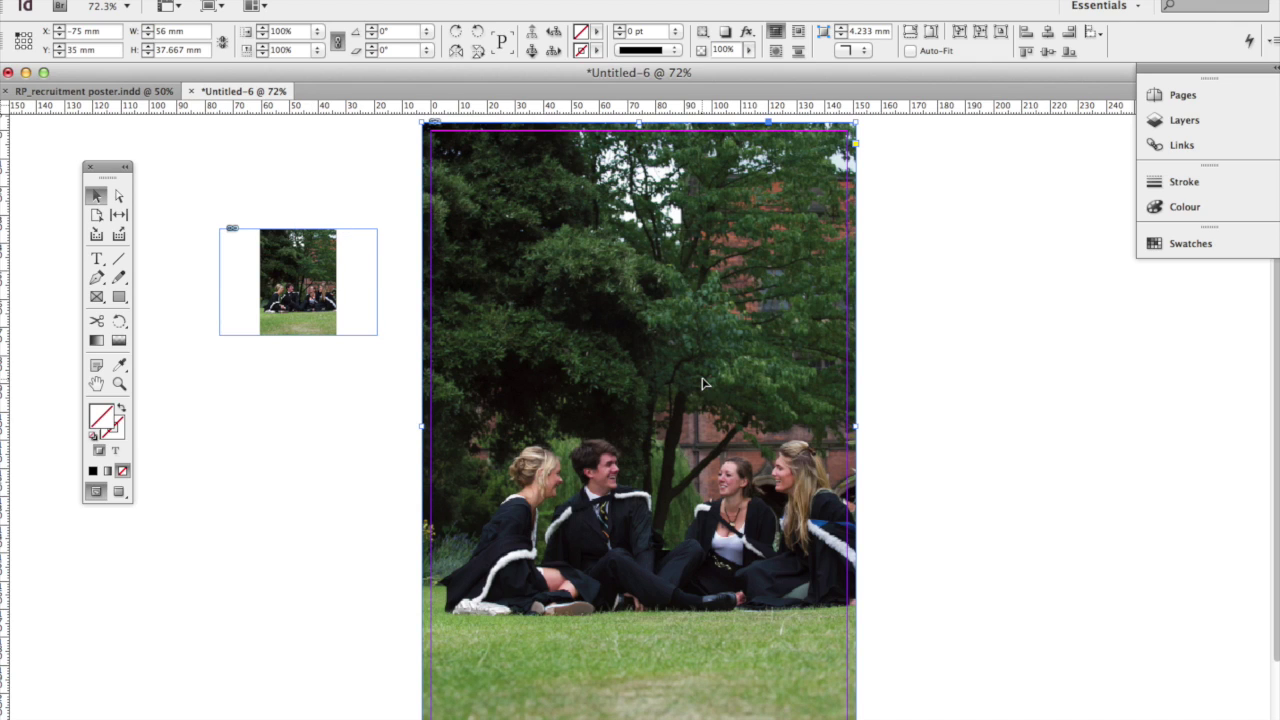
pyautogui.click(648, 437)
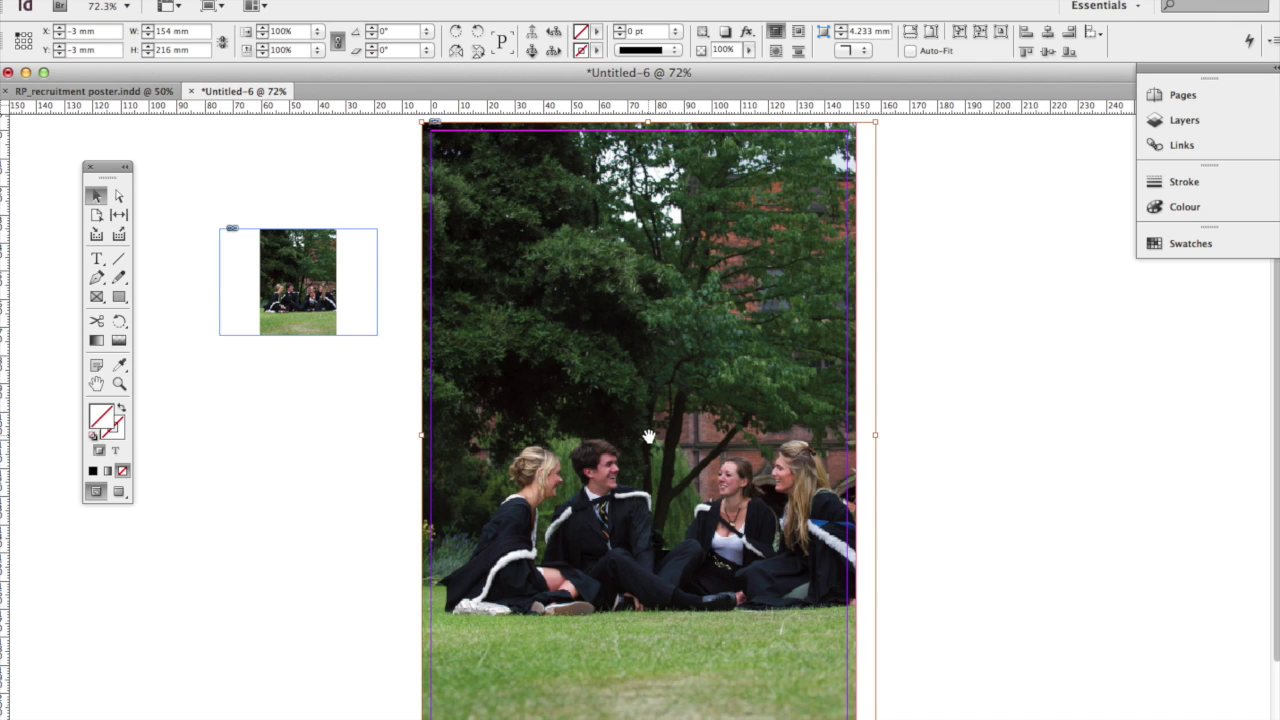
pyautogui.scroll(-3, 648, 437)
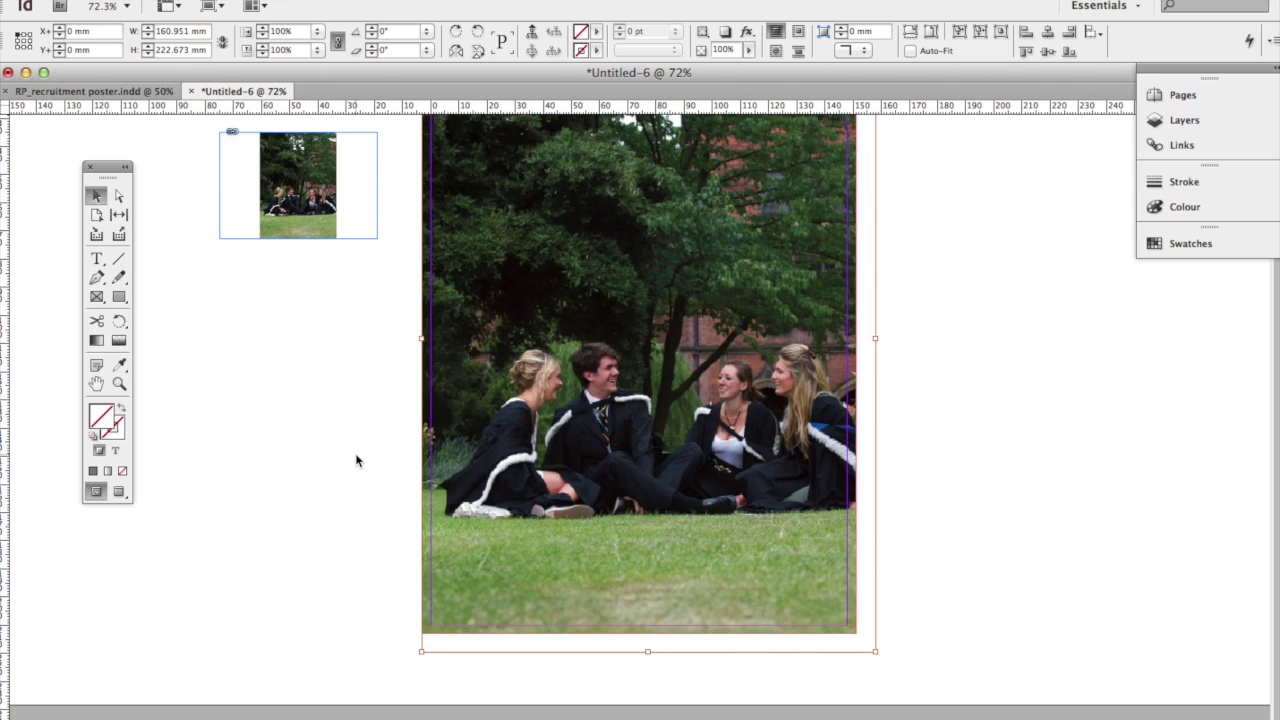
# Apply Fit Content Proportionally to the photo in the page-sized frame and examine the frame's top and bottom edges
pyautogui.press('Escape')
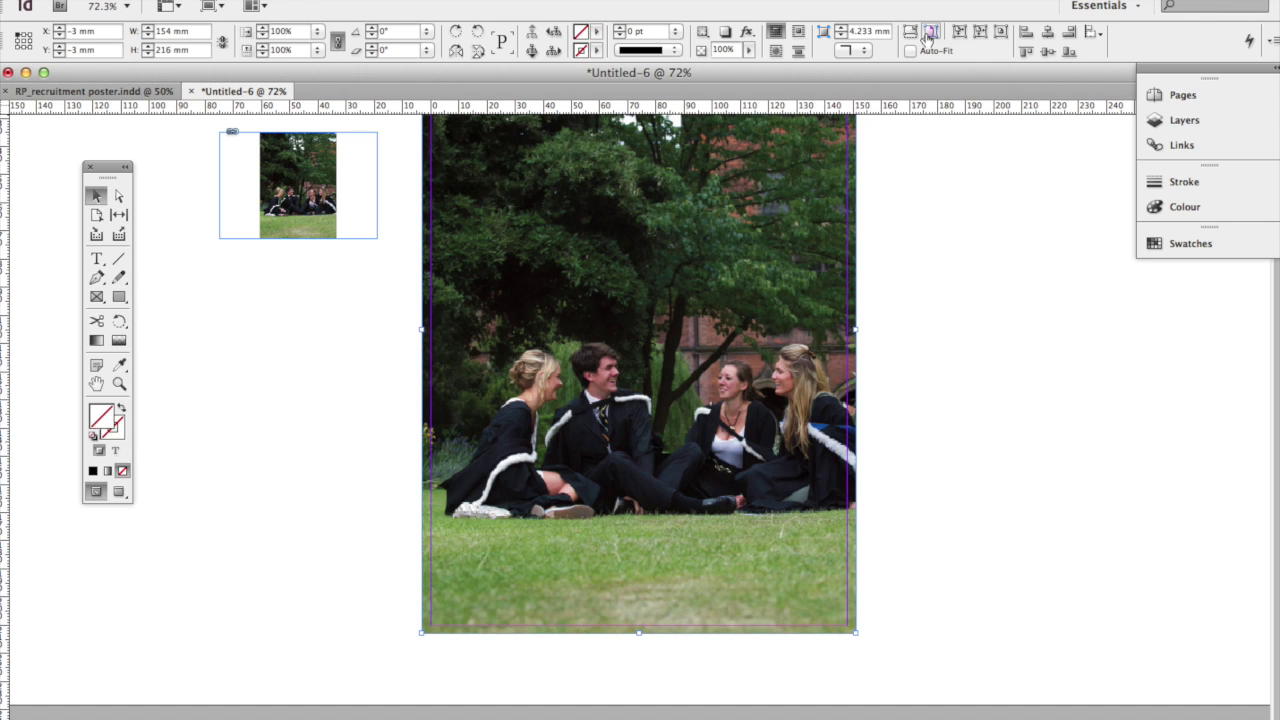
pyautogui.click(928, 32)
pyautogui.scroll(3, 930, 158)
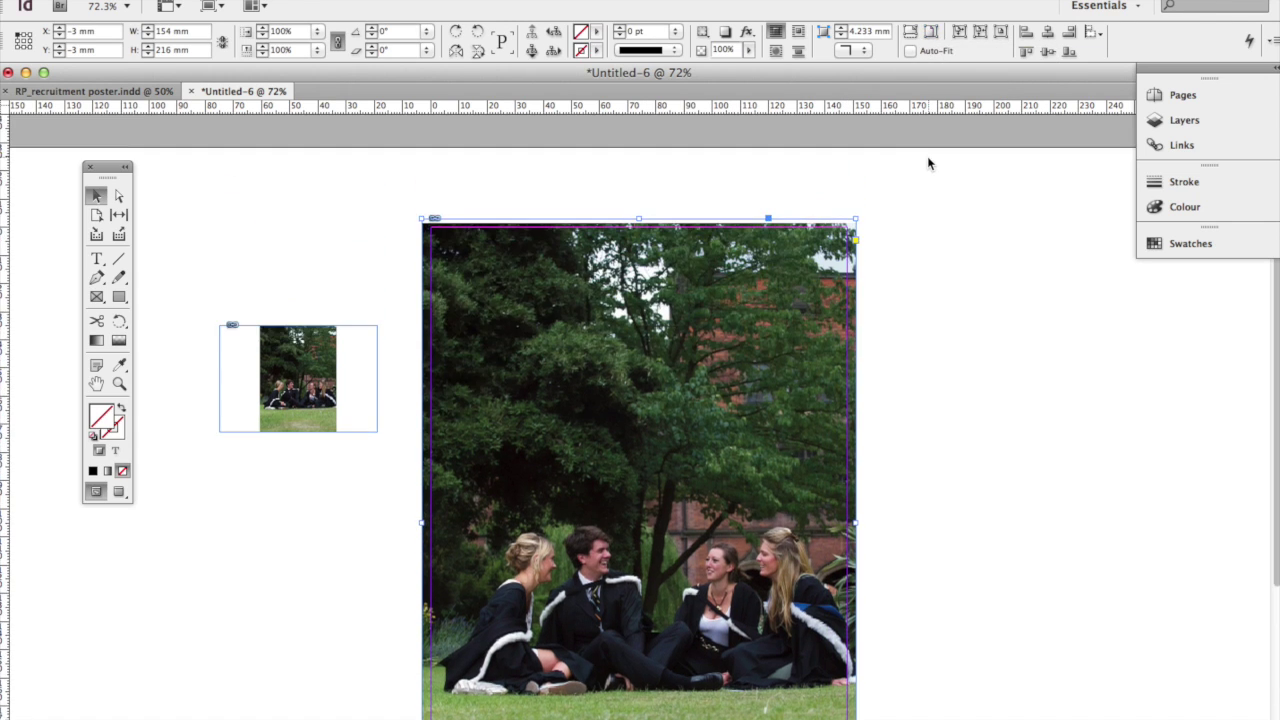
pyautogui.scroll(-3, 928, 160)
pyautogui.scroll(2, 928, 160)
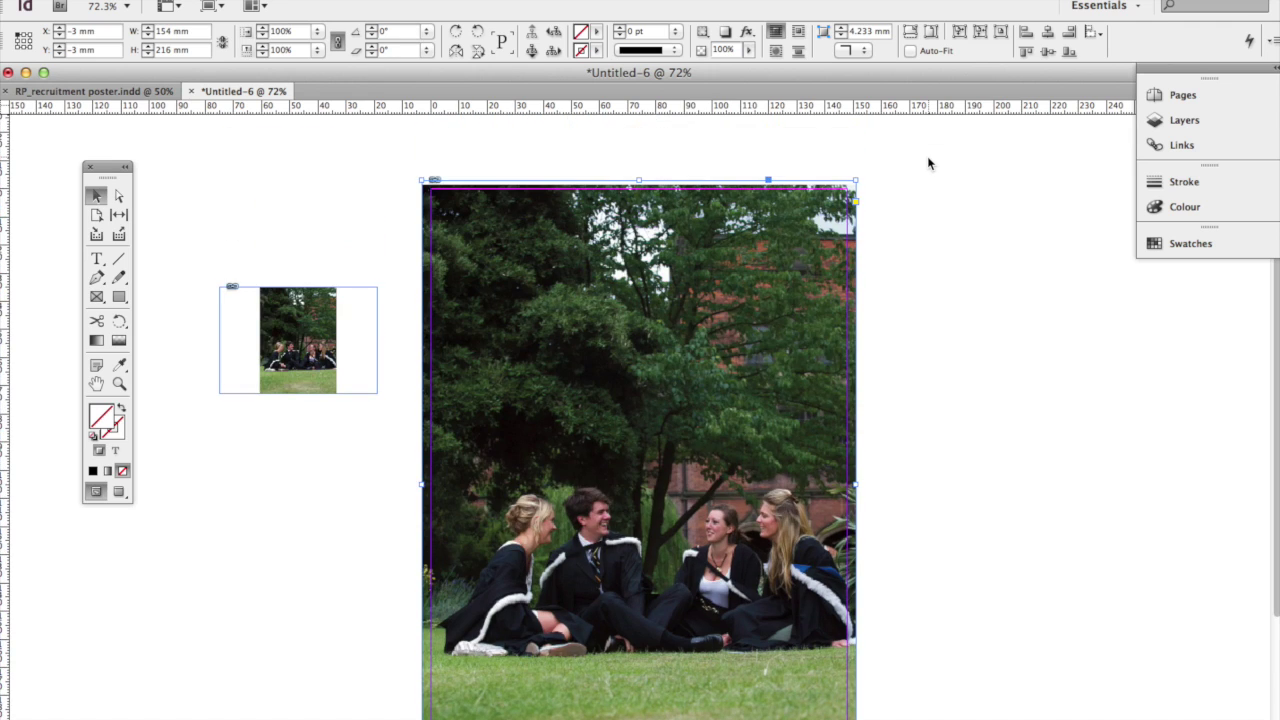
# Apply Fill Frame Proportionally to the background photo and shift the image slightly left within its frame
pyautogui.click(910, 31)
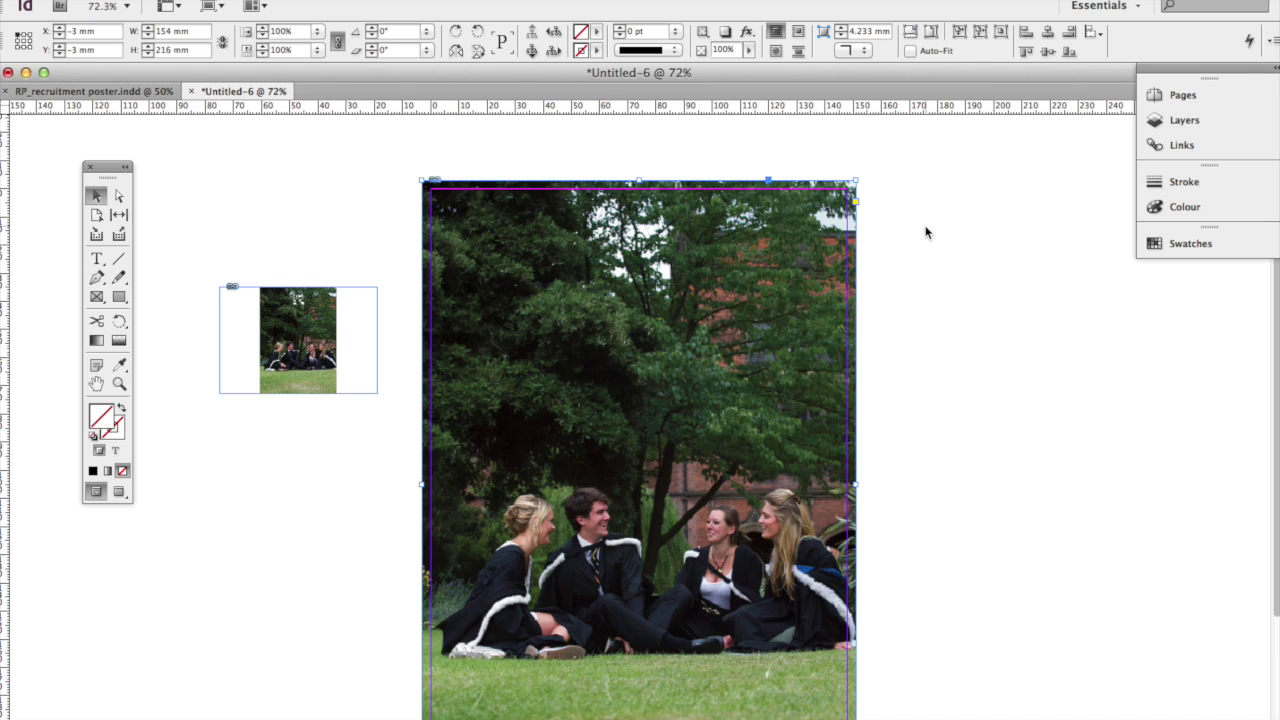
pyautogui.scroll(-2, 926, 232)
pyautogui.click(632, 397)
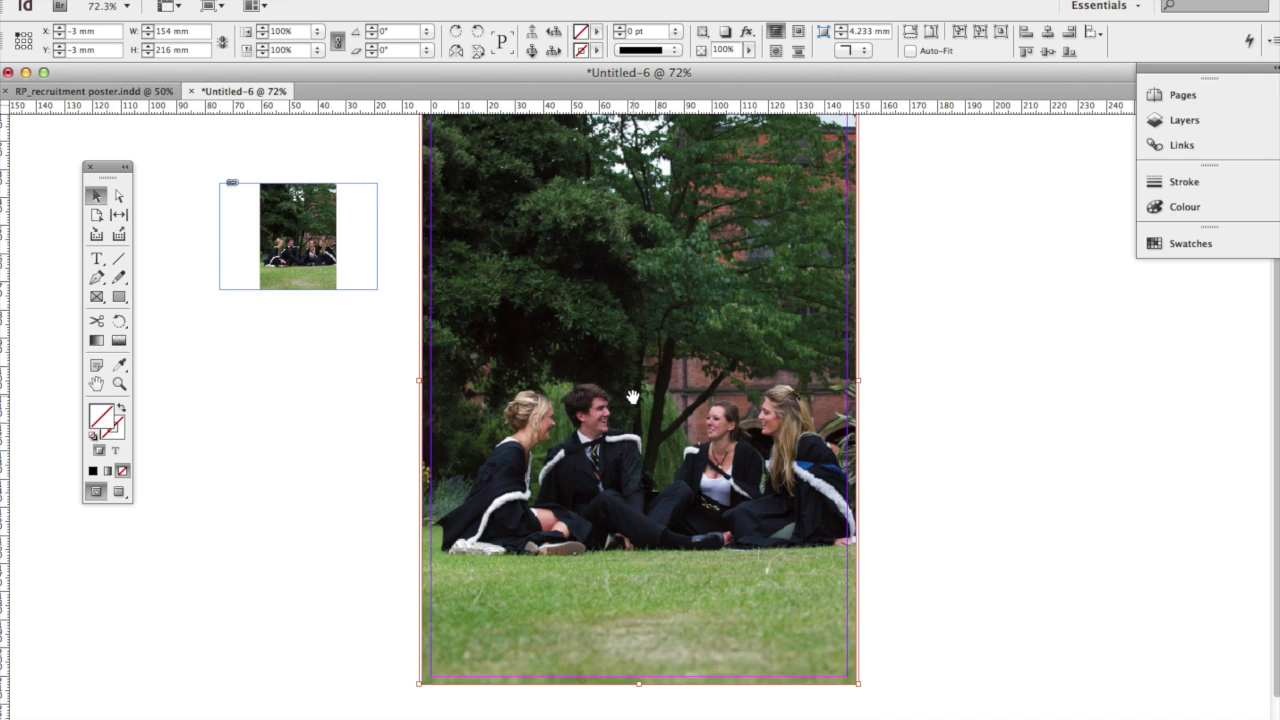
pyautogui.moveTo(632, 397); pyautogui.dragTo(628, 397)
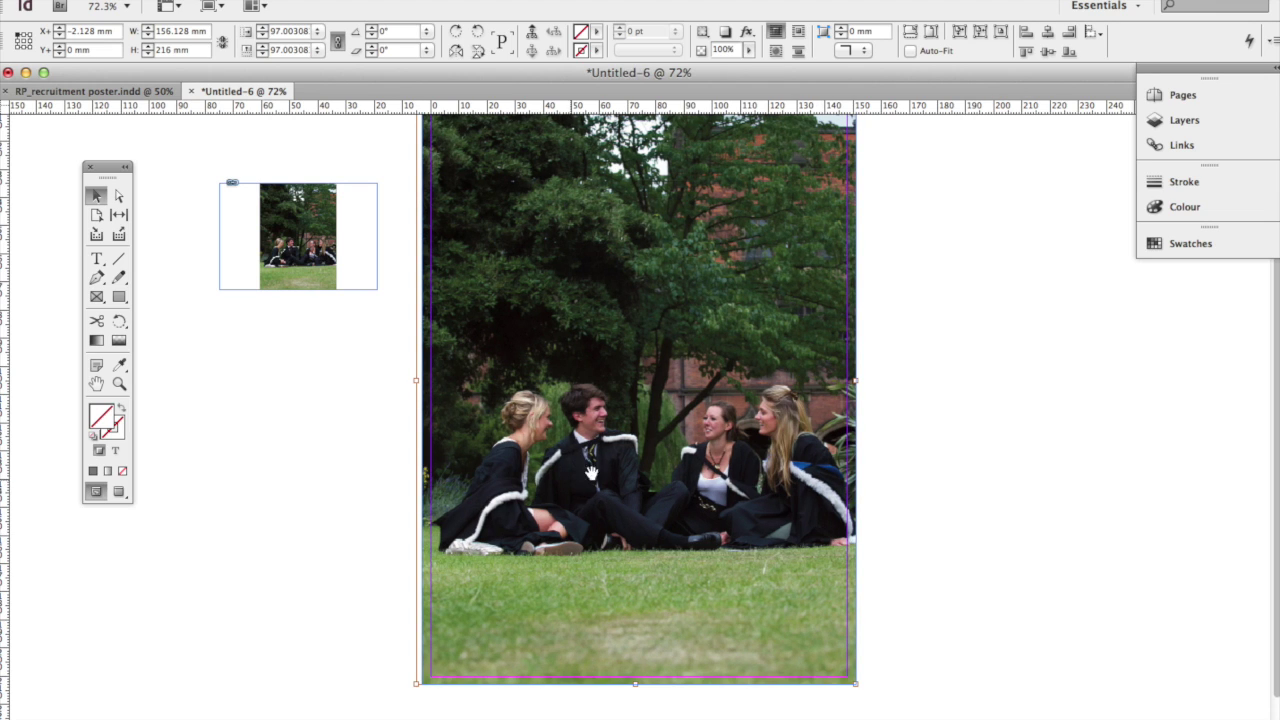
pyautogui.click(213, 343)
# Delete the small picture frame from the pasteboard
pyautogui.scroll(2, 213, 343)
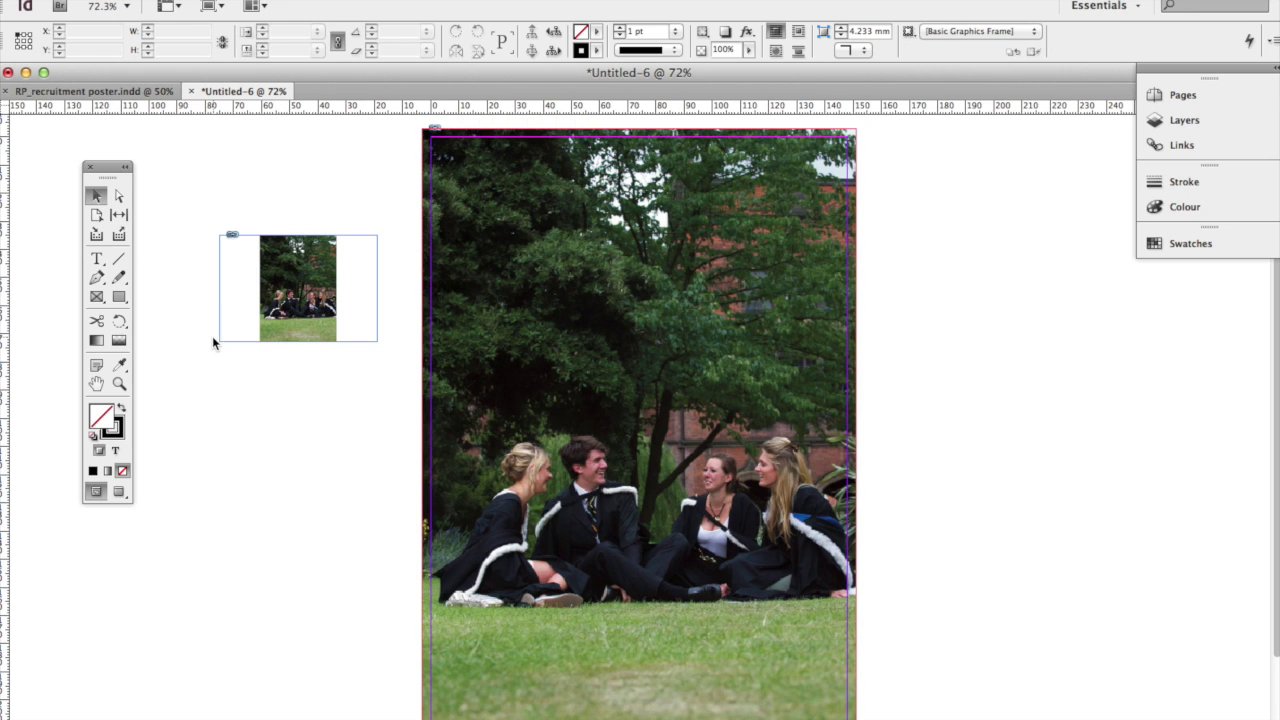
pyautogui.click(281, 265)
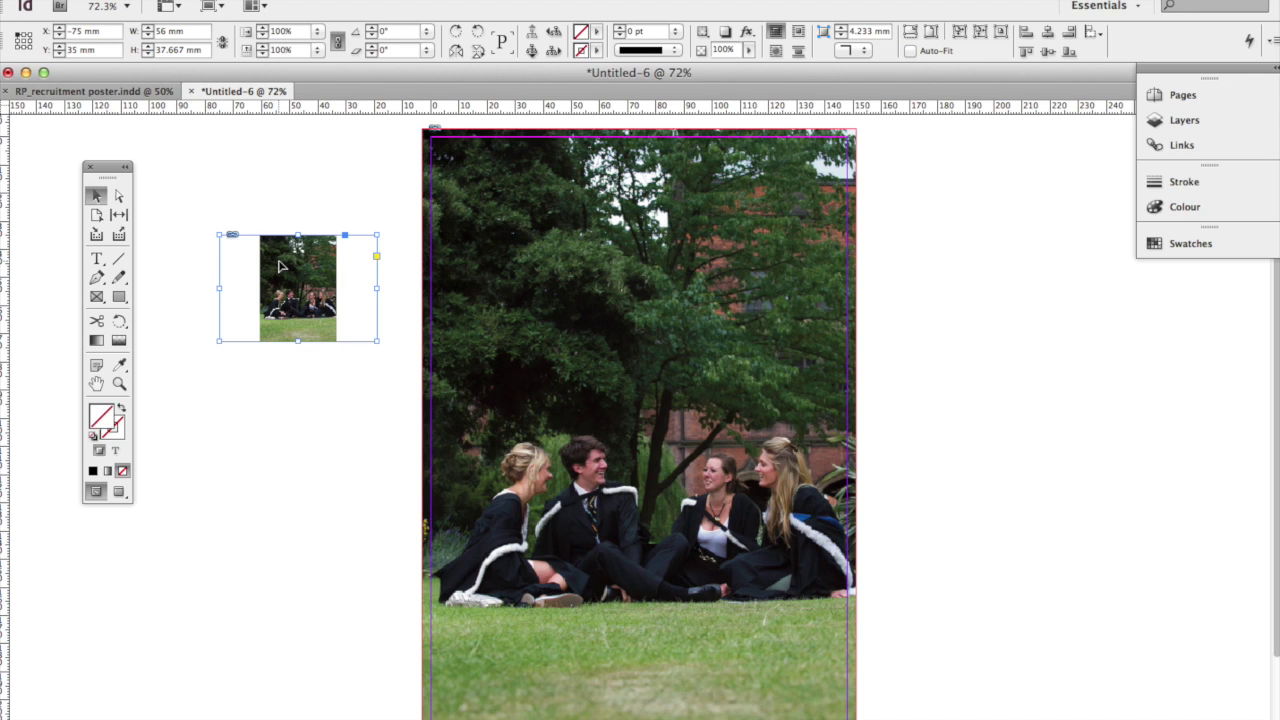
pyautogui.moveTo(325, 238)
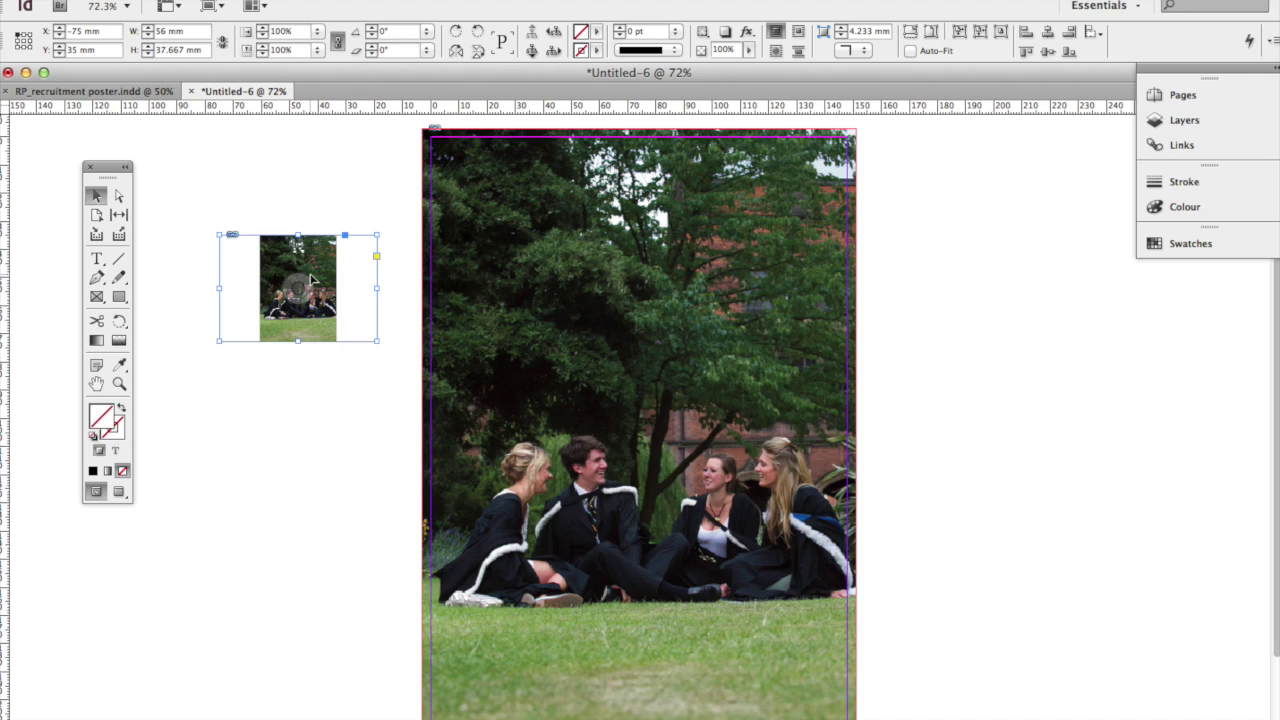
pyautogui.press('Delete')
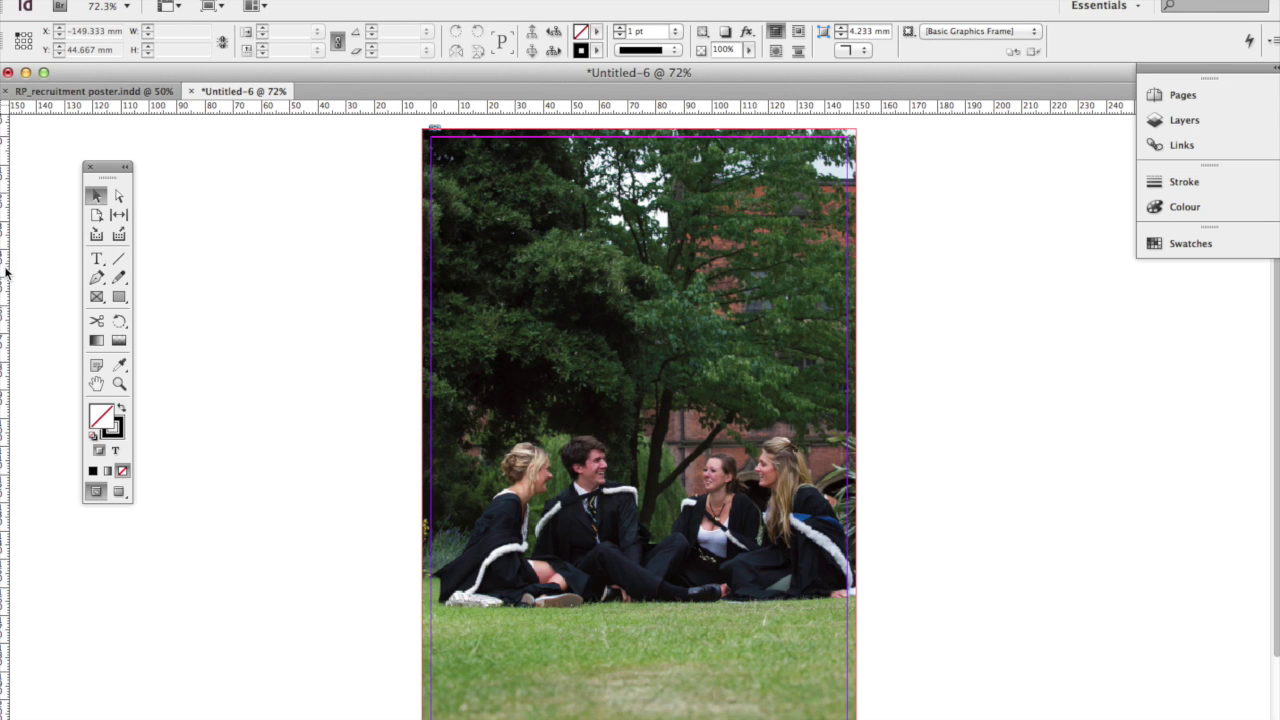
# Add a vertical ruler guide at X 10 mm and draw a rectangle frame about 60 × 19 mm starting at the guide
pyautogui.moveTo(5, 267); pyautogui.dragTo(458, 243)
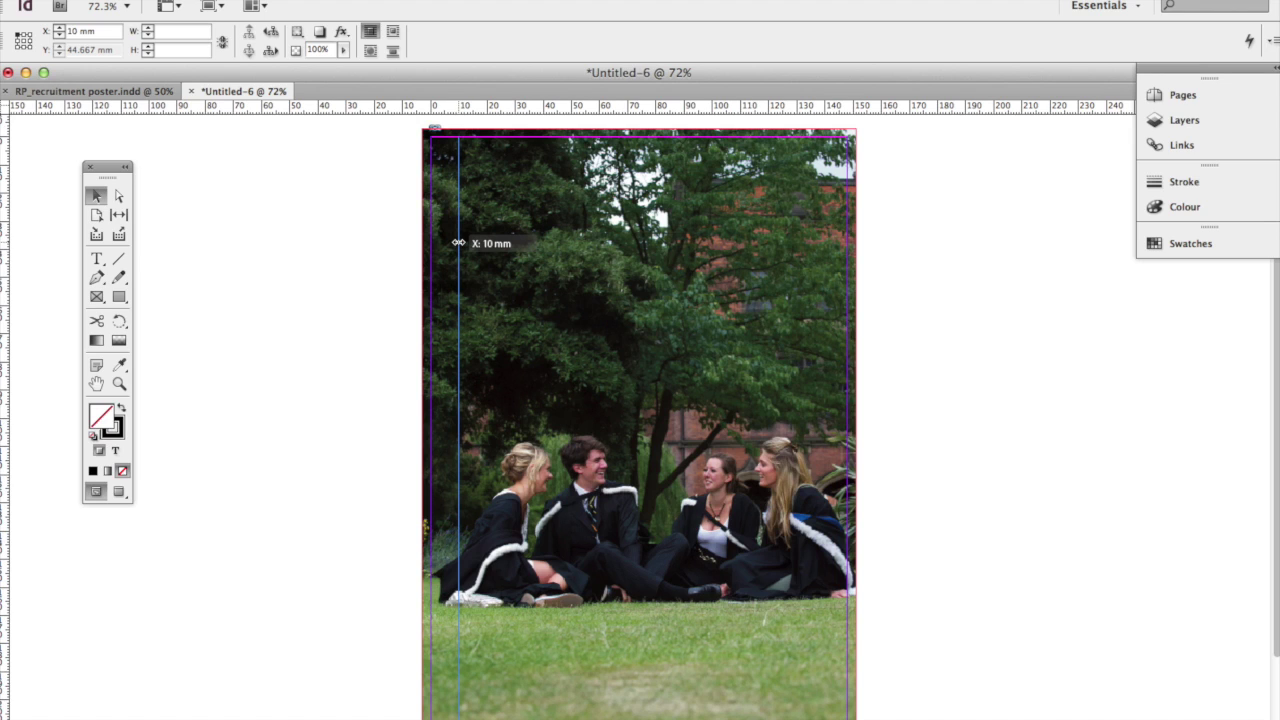
pyautogui.moveTo(458, 243); pyautogui.dragTo(458, 243)
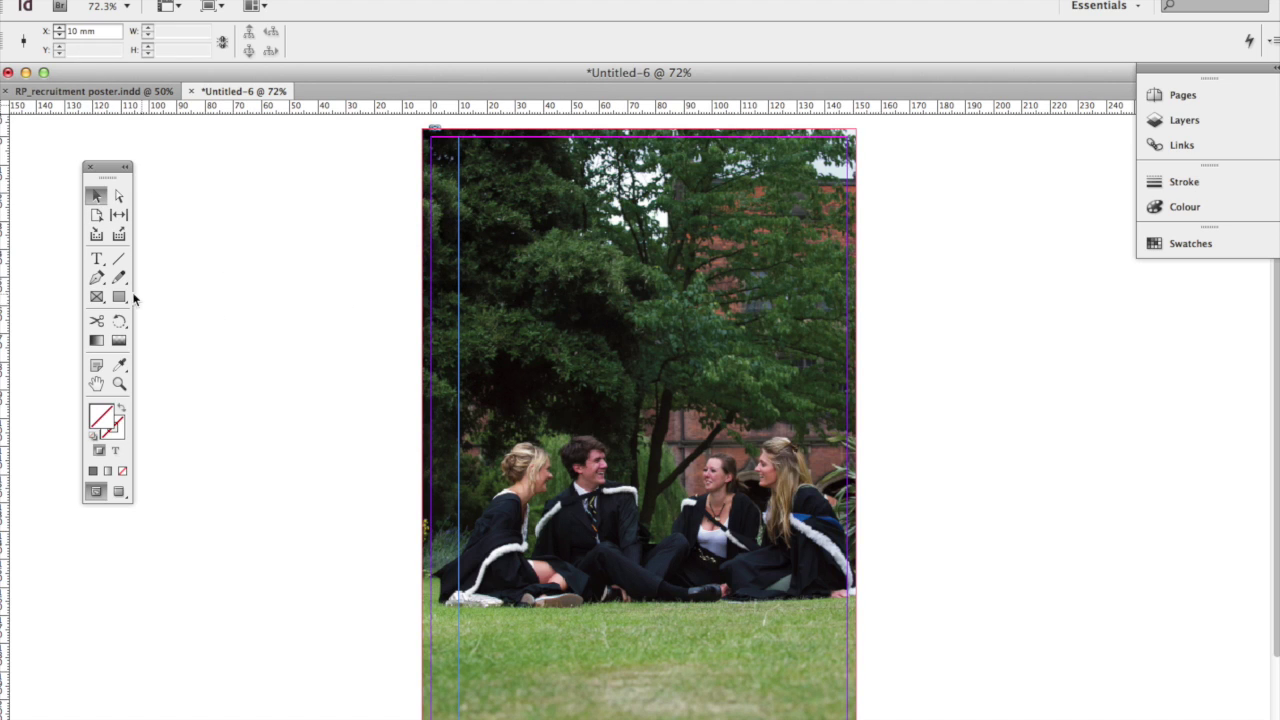
pyautogui.click(96, 297)
pyautogui.moveTo(460, 238); pyautogui.dragTo(628, 291)
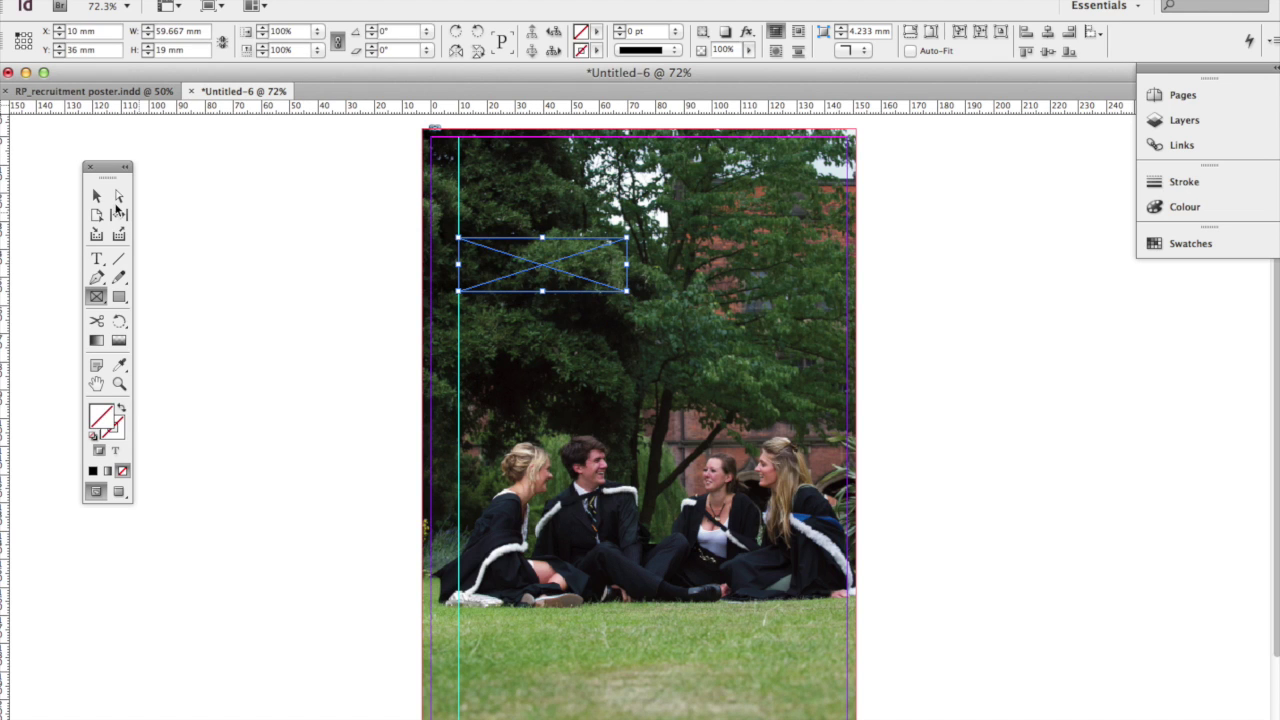
pyautogui.click(96, 197)
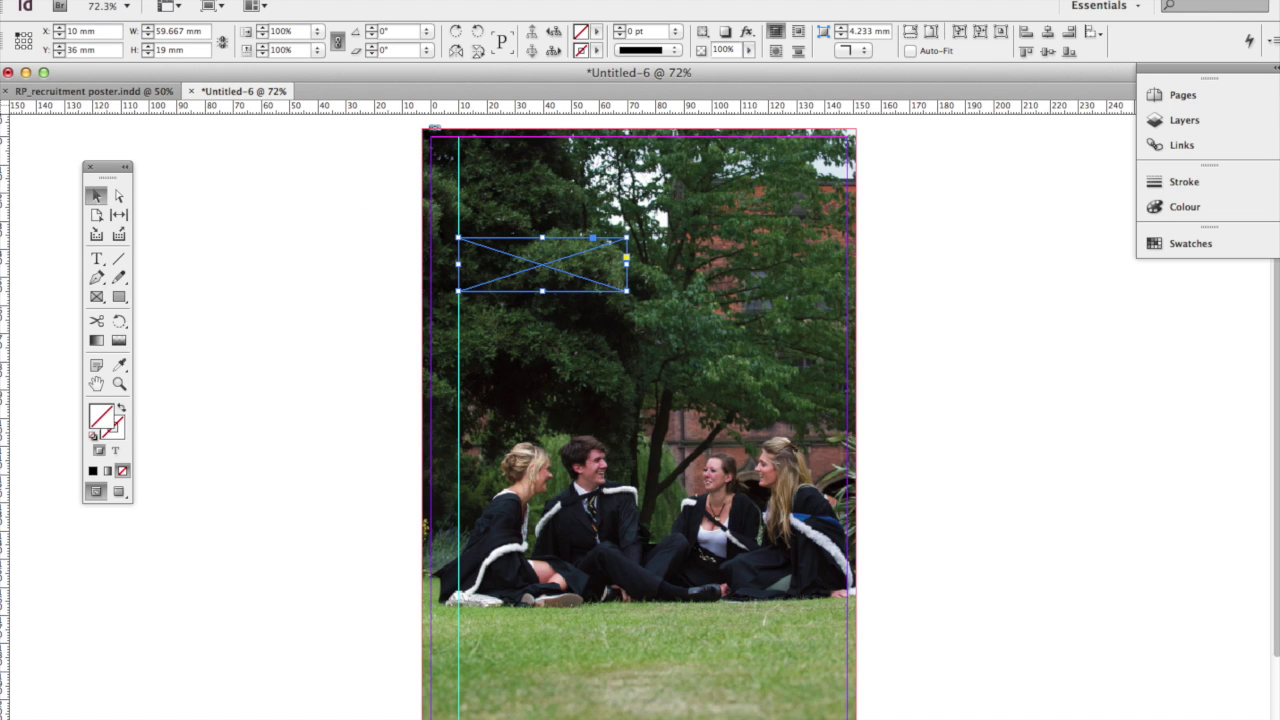
# Place NU bk white text6111.eps in the new frame and apply Fit Content Proportionally
pyautogui.click(129, 0)
pyautogui.click(171, 226)
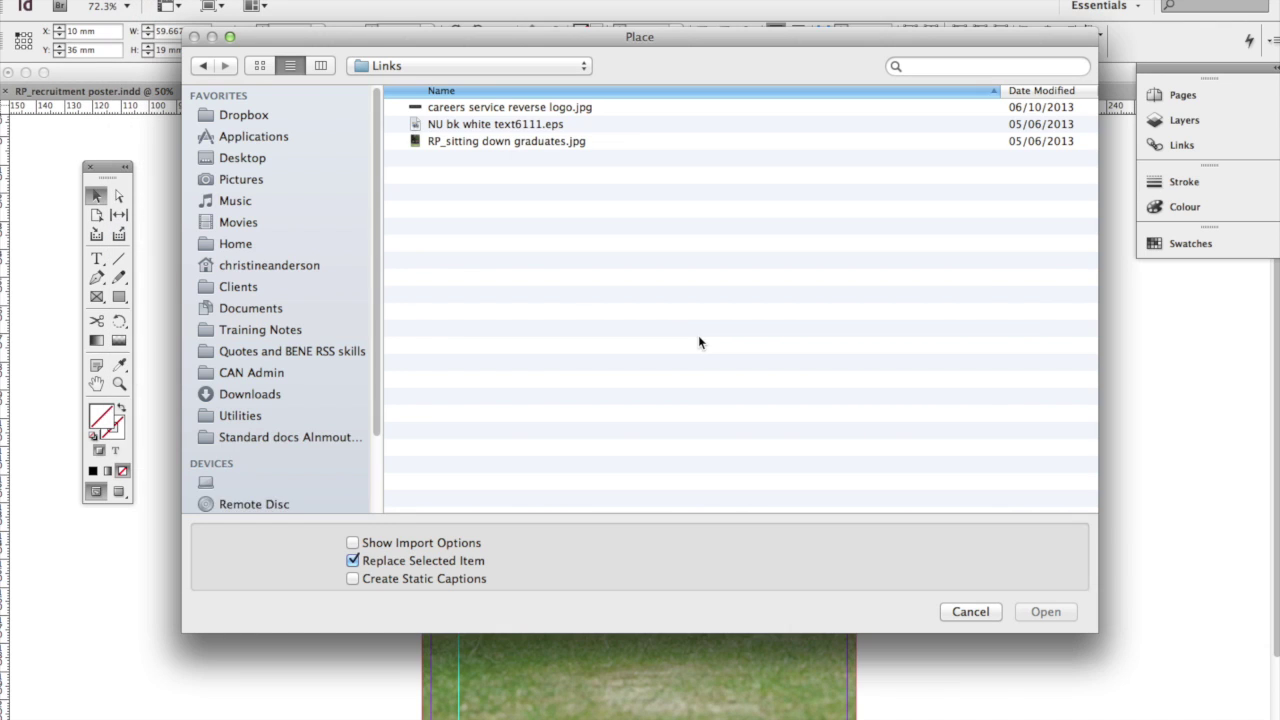
pyautogui.click(529, 123)
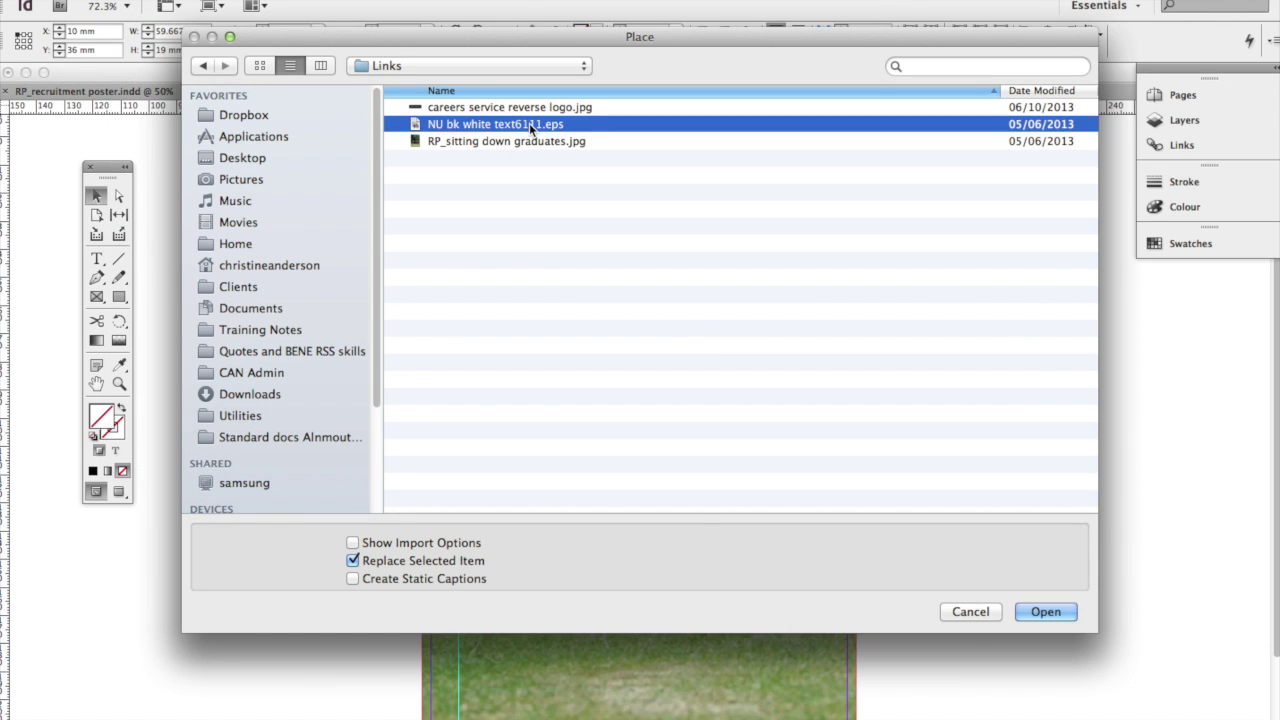
pyautogui.click(1043, 612)
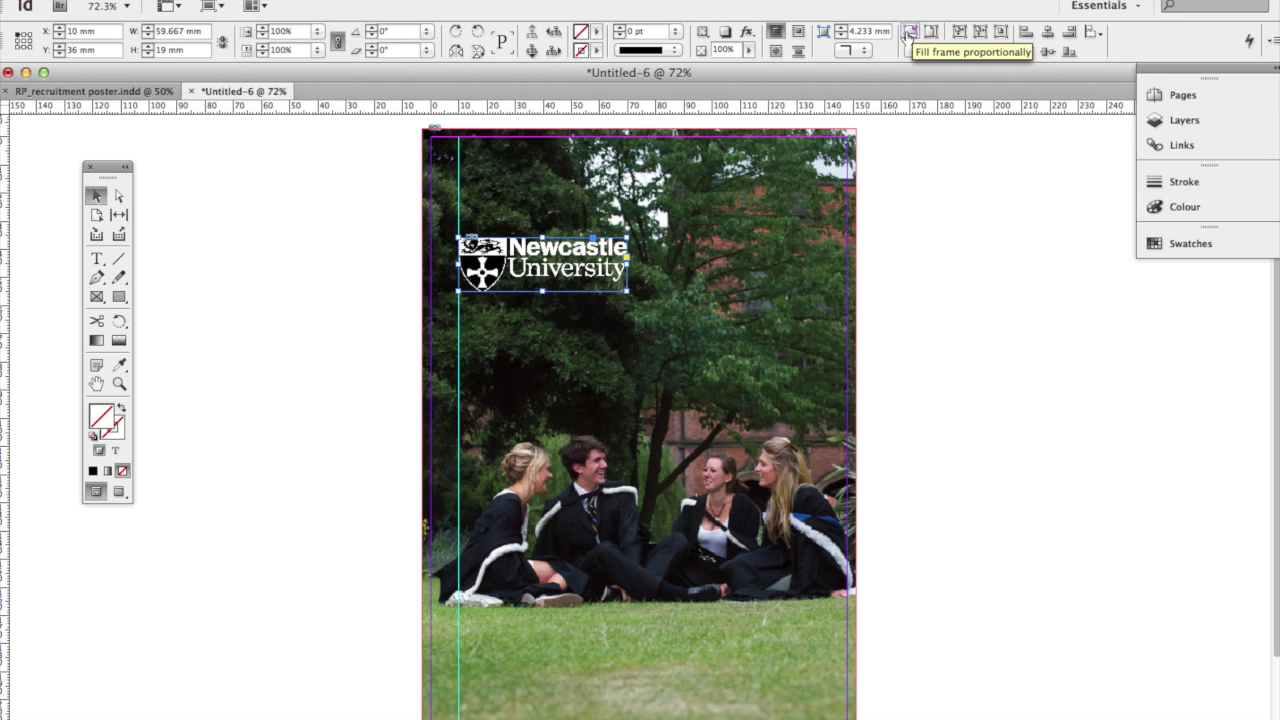
pyautogui.click(931, 33)
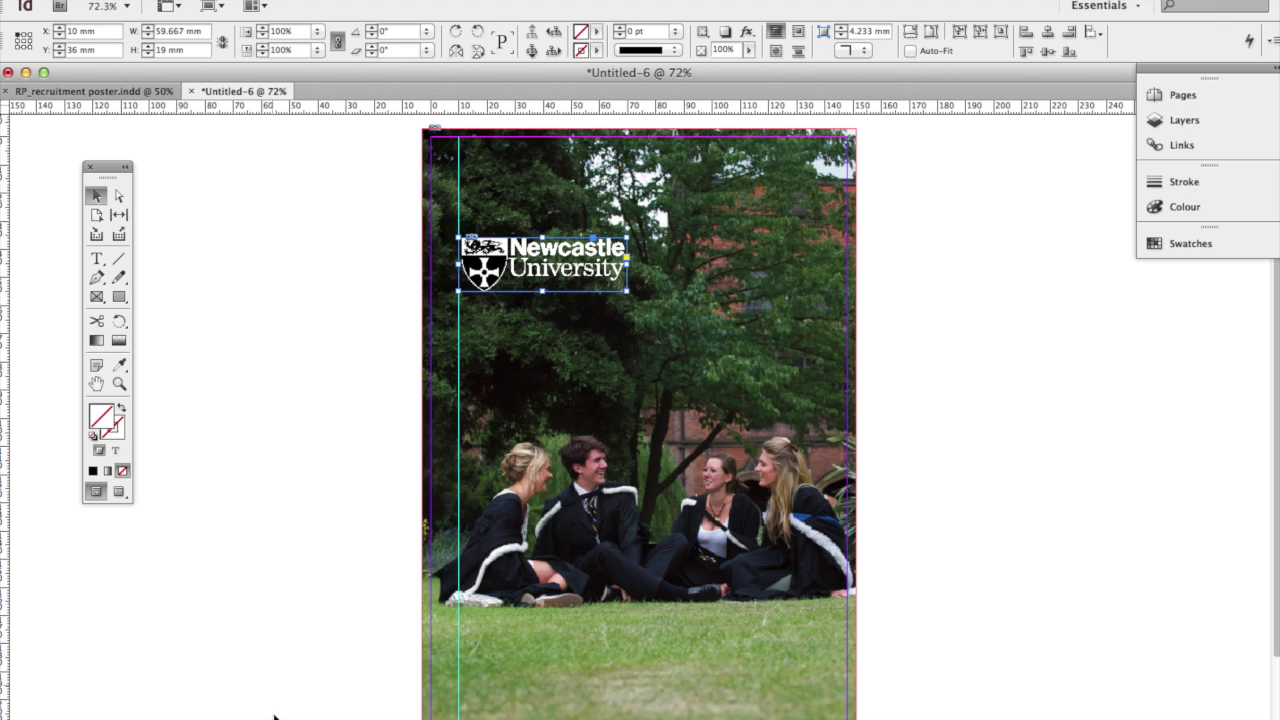
pyautogui.press('Tab')
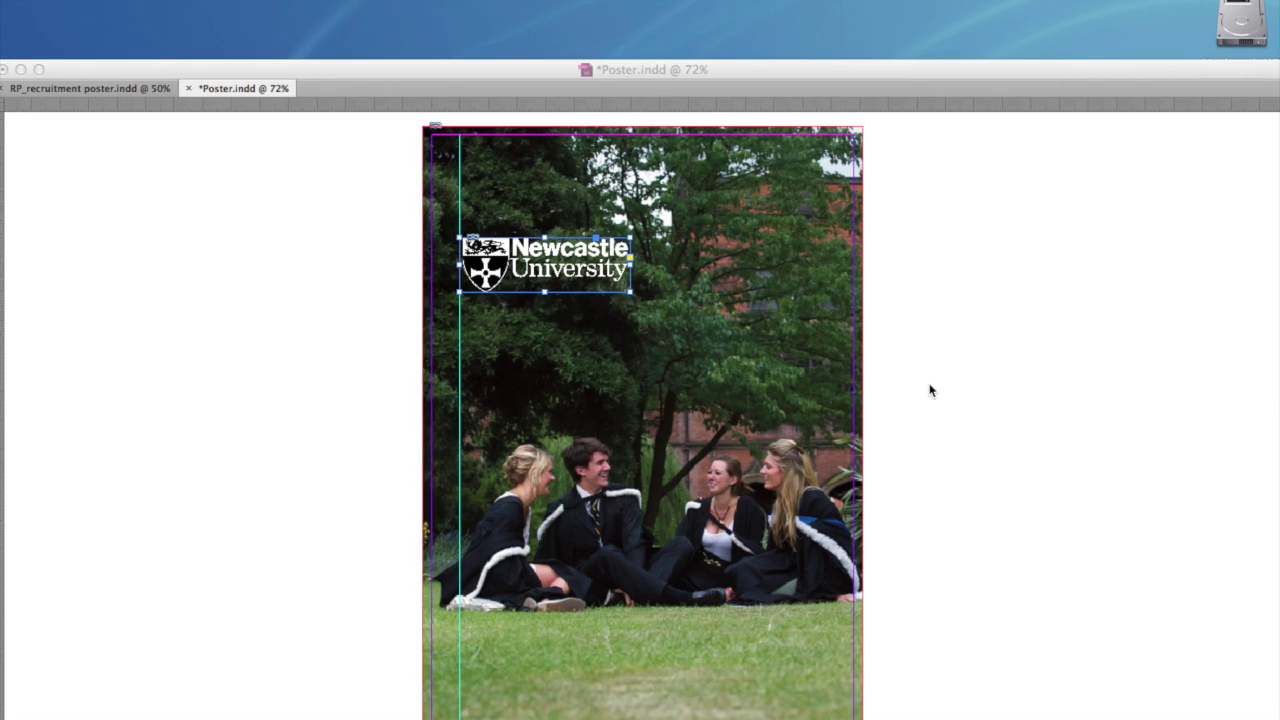
pyautogui.press('Tab')
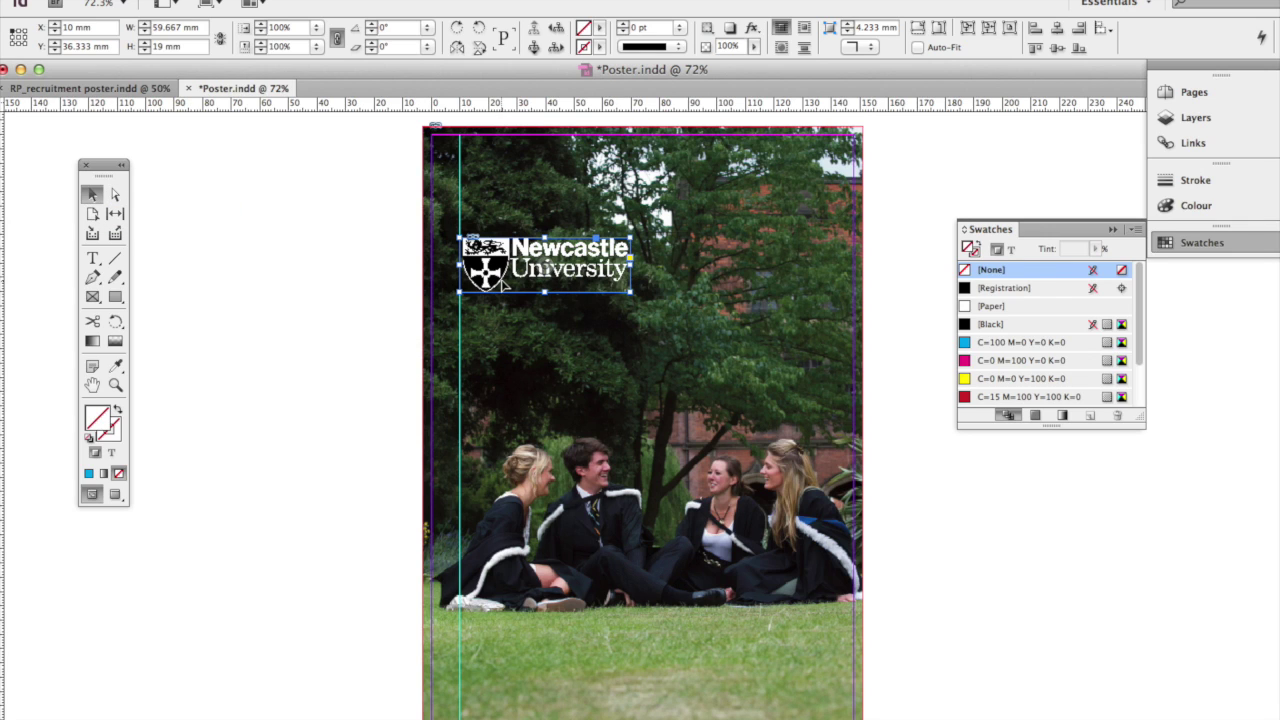
# Move the logo frame up to Y 34 mm, try shifting the logo inside the frame, and undo that shift
pyautogui.moveTo(499, 284)
pyautogui.mouseDown()
pyautogui.moveTo(499, 266)
pyautogui.moveTo(500, 281)
pyautogui.mouseUp()
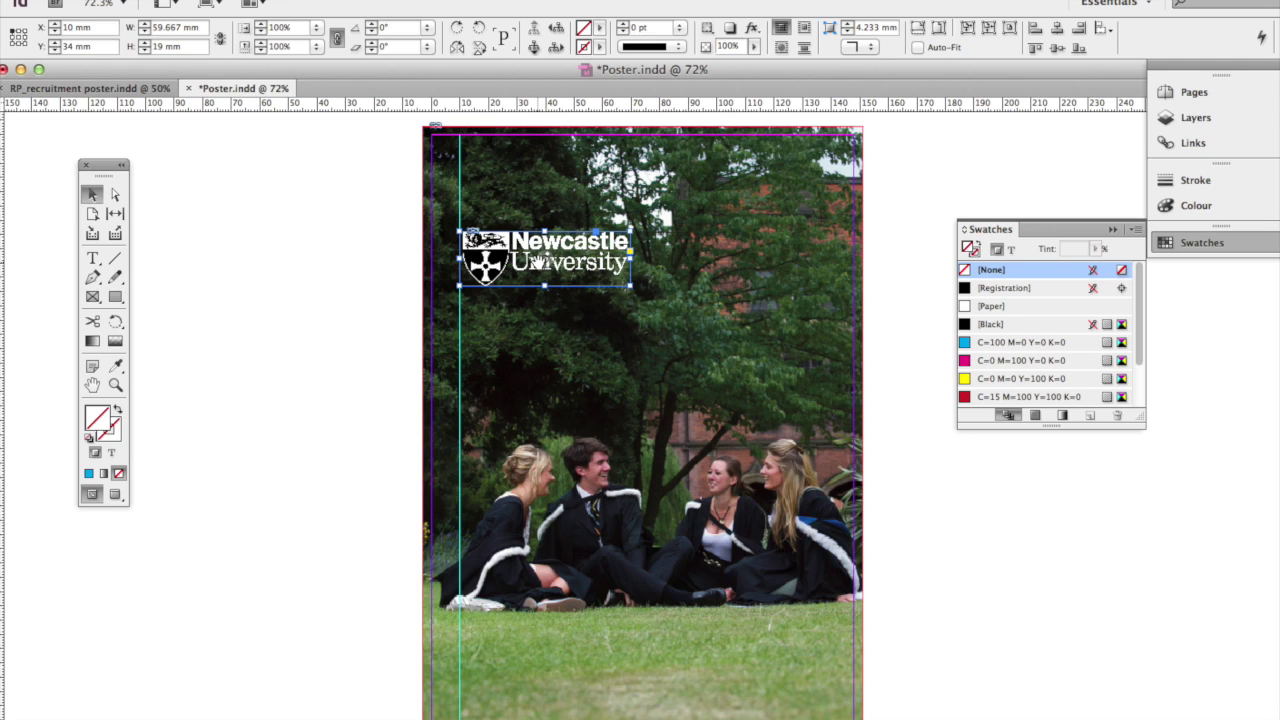
pyautogui.moveTo(547, 258); pyautogui.dragTo(547, 238)
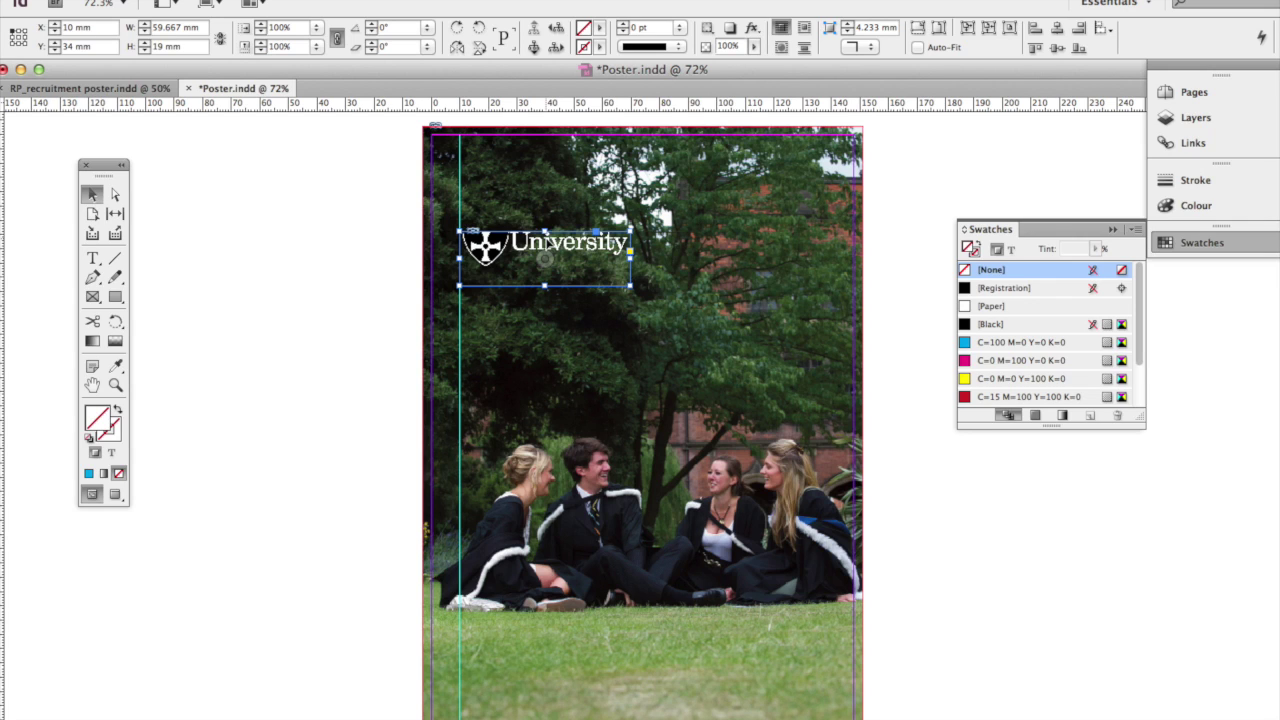
pyautogui.press('super+z')
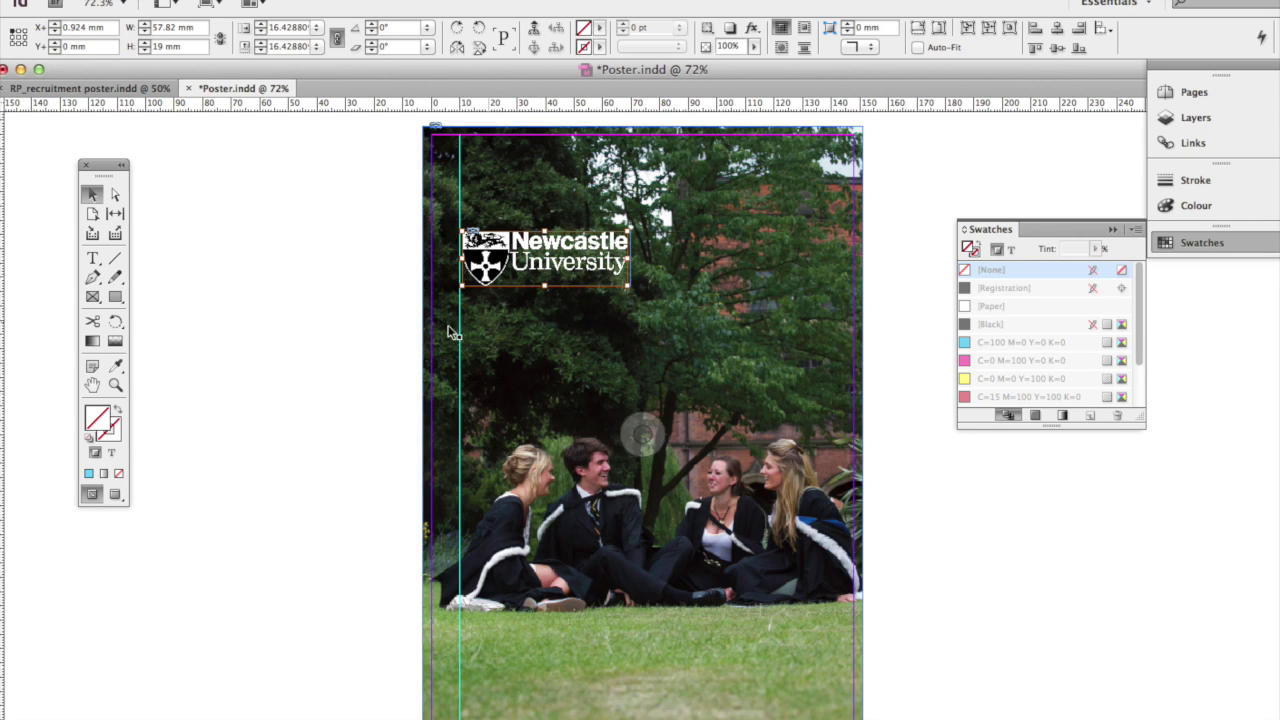
pyautogui.click(370, 328)
# Move the logo frame up along the vertical guide and set its Y position to 20 mm
pyautogui.moveTo(487, 273); pyautogui.dragTo(502, 292)
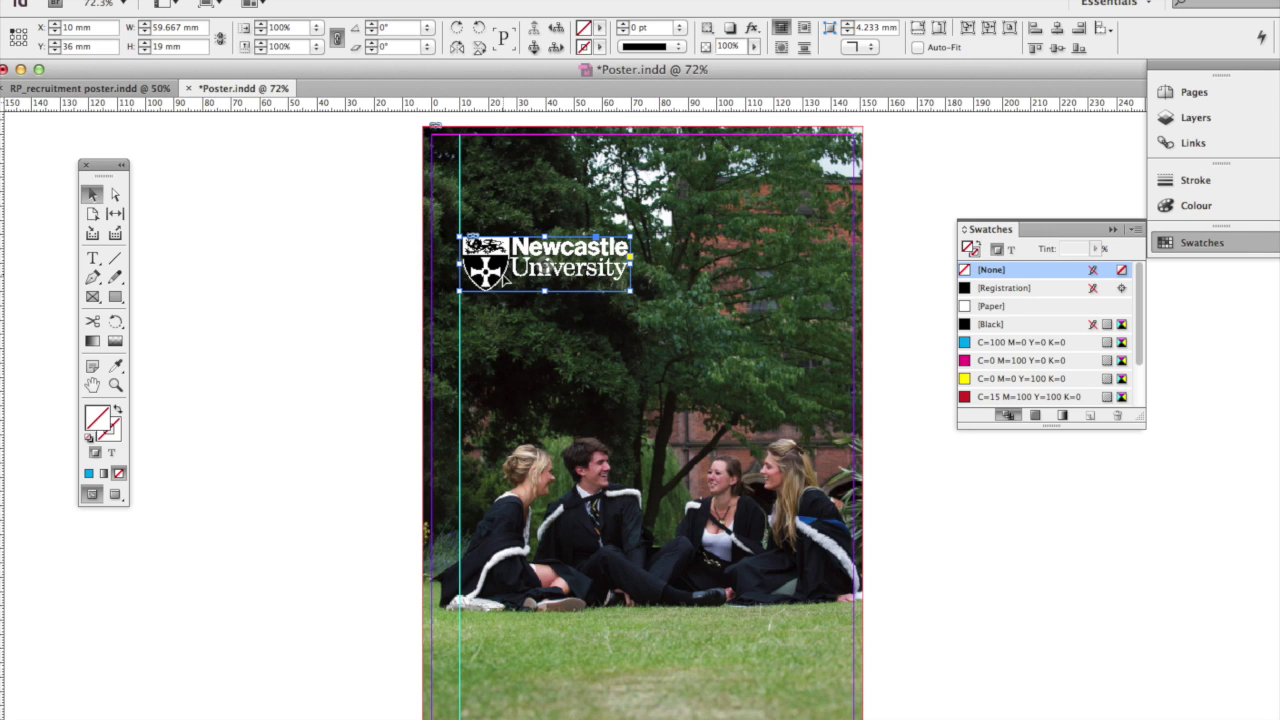
pyautogui.moveTo(517, 275); pyautogui.dragTo(513, 263)
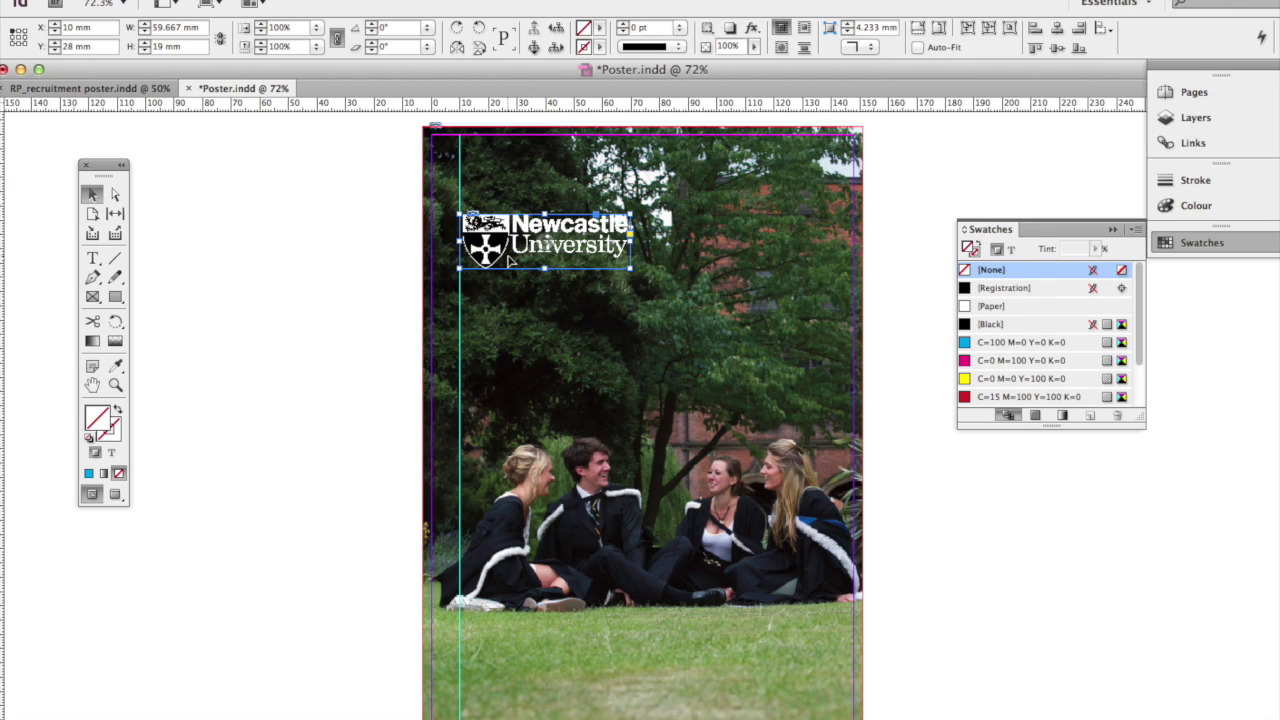
pyautogui.doubleClick(72, 47)
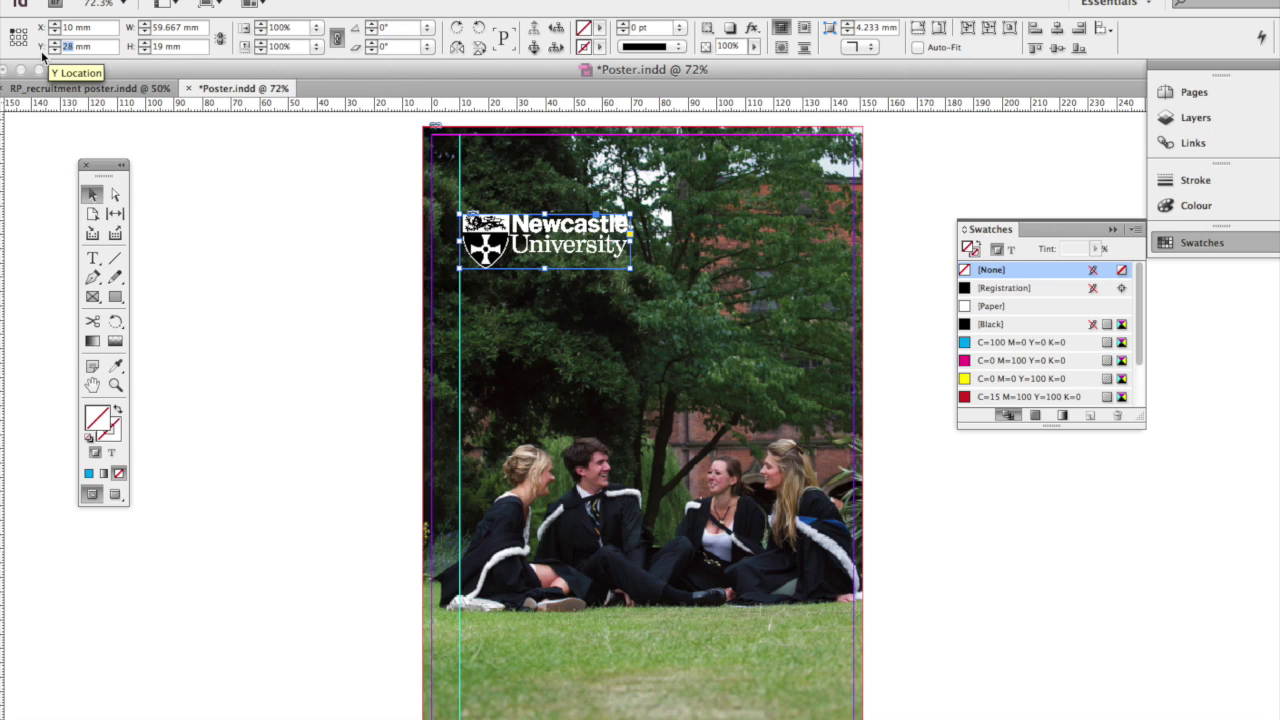
pyautogui.write('20')
pyautogui.press('Return')
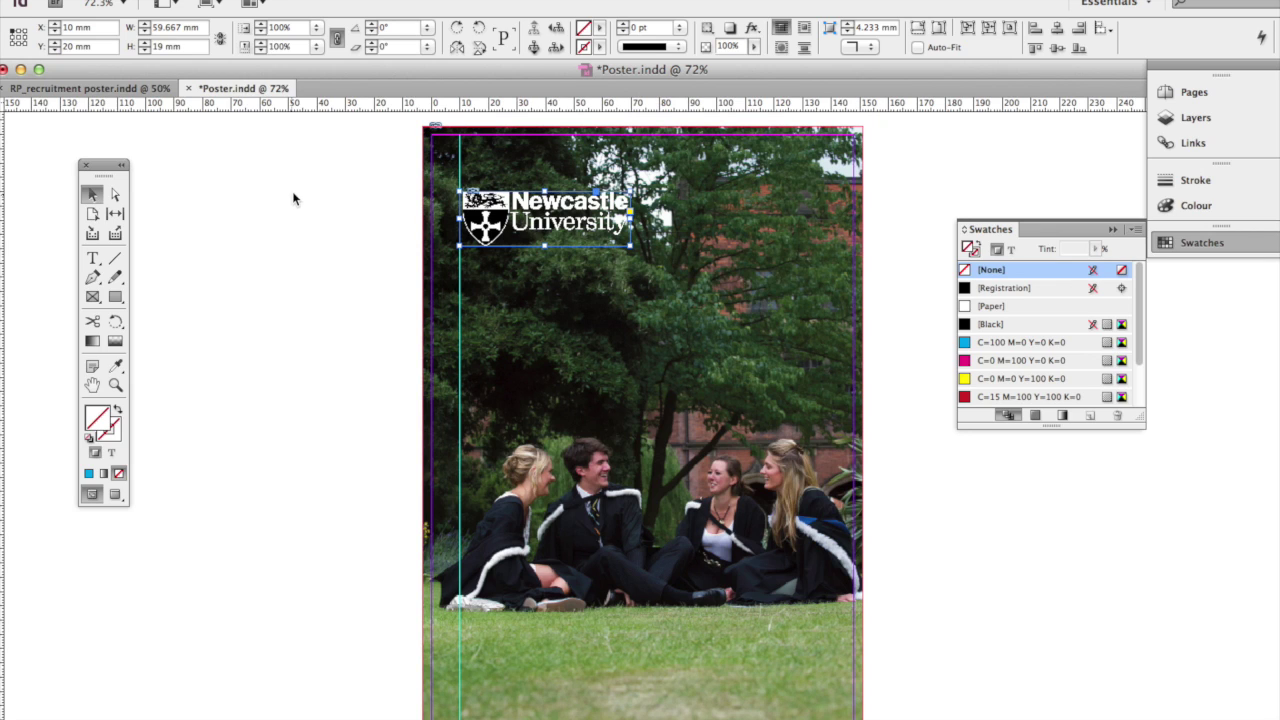
# Draw a text frame below the logo, starting at the 10 mm guide, and enter "How we"
pyautogui.click(374, 290)
pyautogui.click(93, 261)
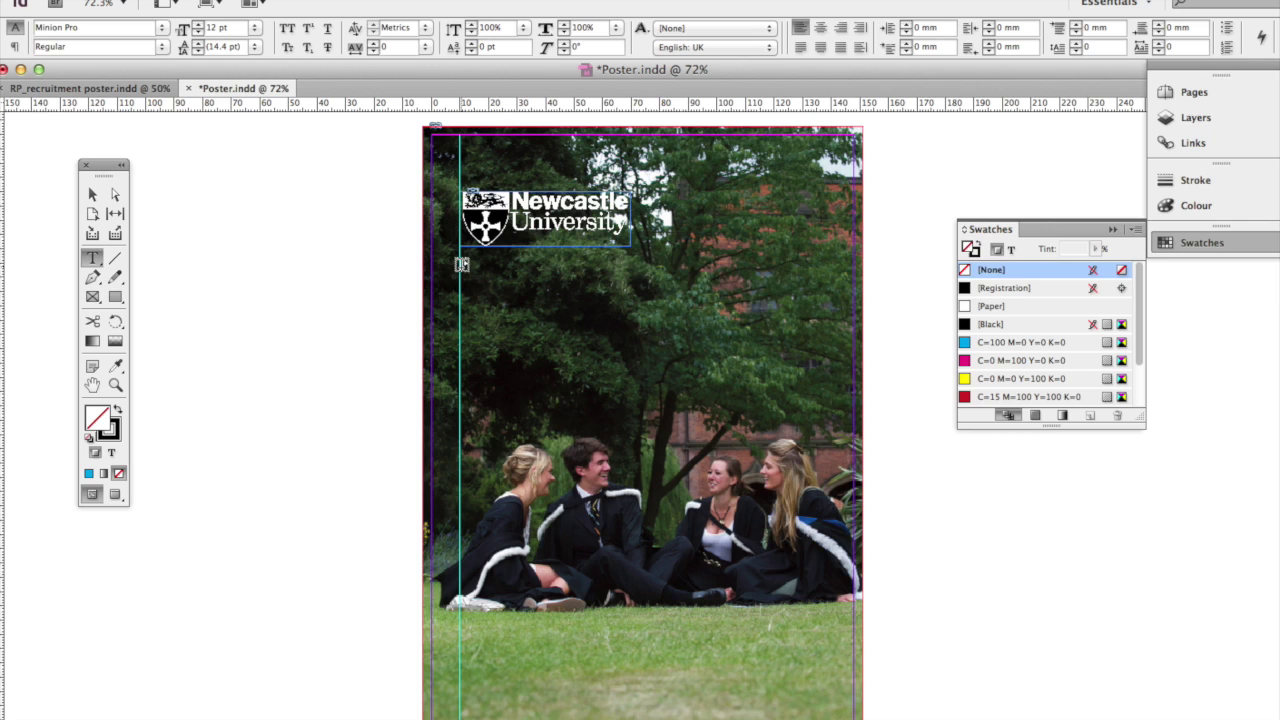
pyautogui.moveTo(461, 264); pyautogui.dragTo(697, 360)
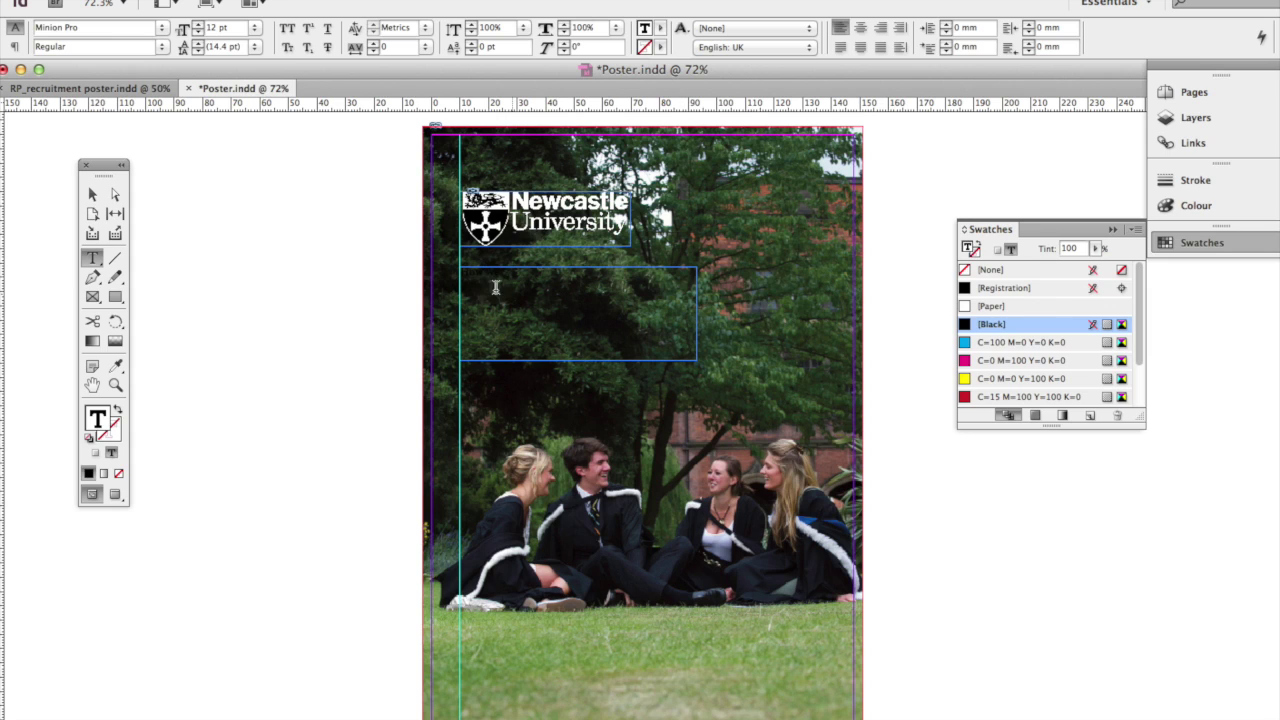
# Fill the "How we" text with the [Paper] swatch
pyautogui.moveTo(505, 273); pyautogui.dragTo(457, 272)
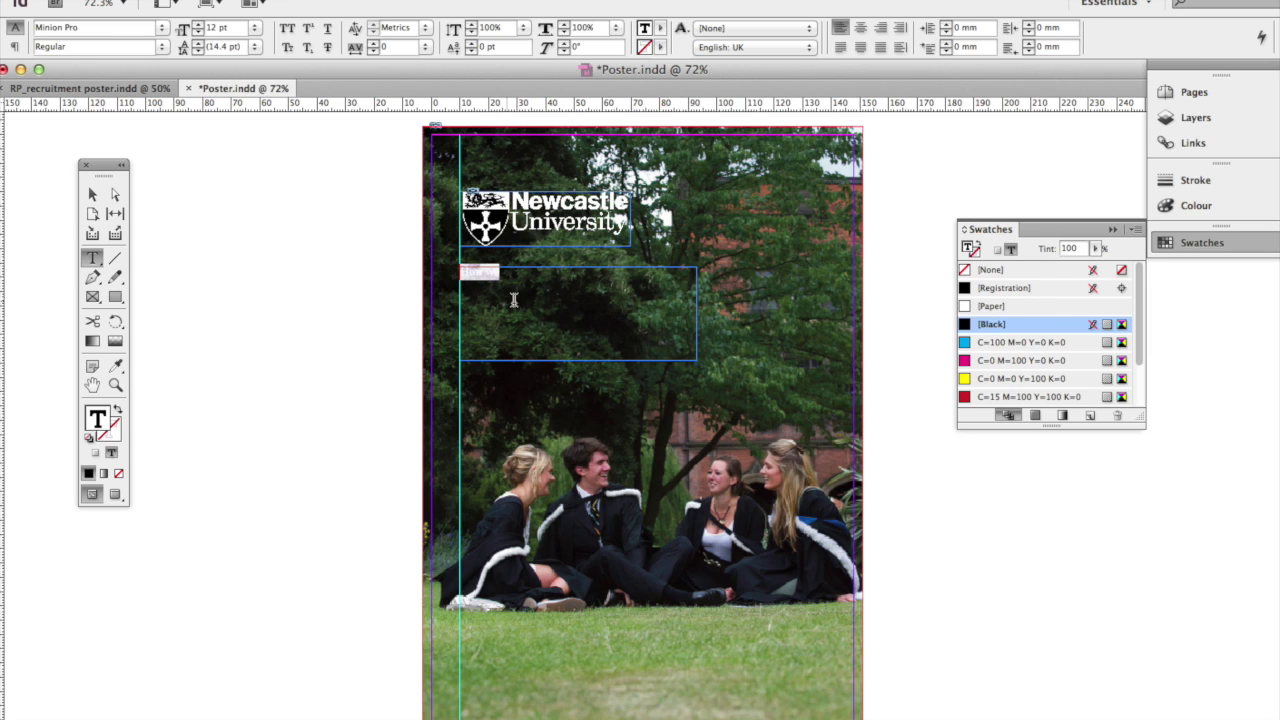
pyautogui.click(97, 421)
pyautogui.click(1002, 305)
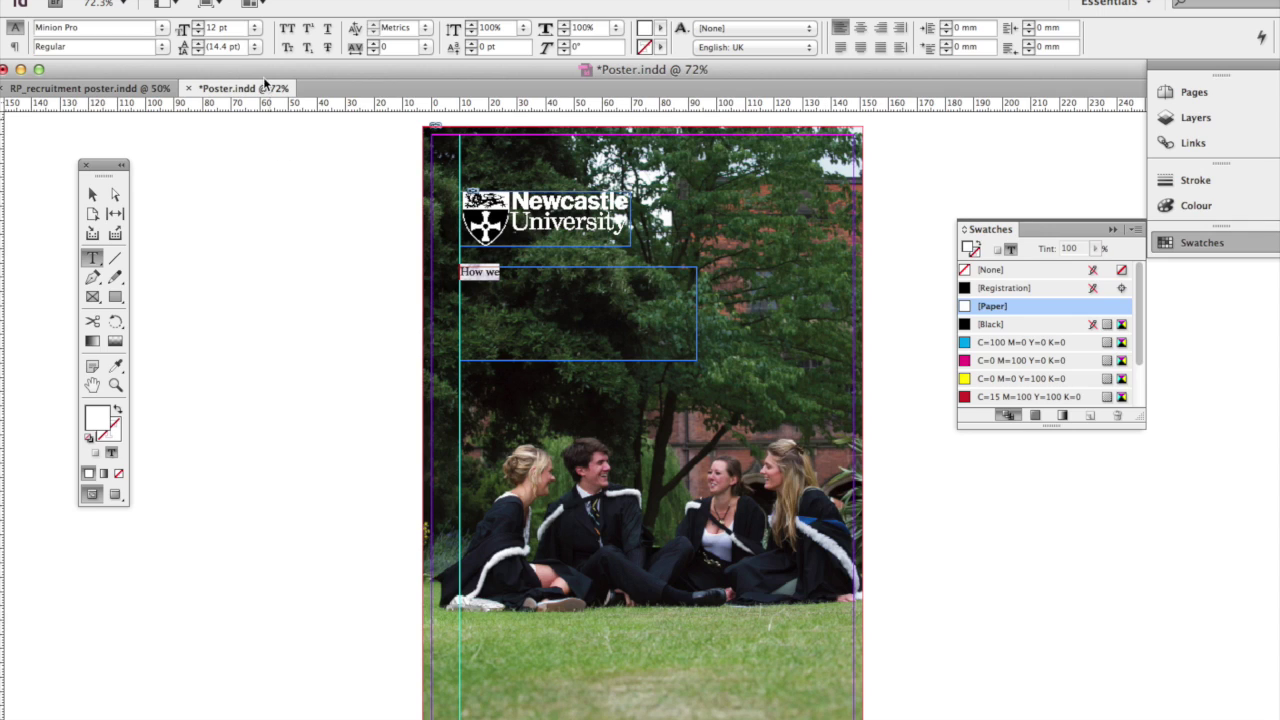
# Format the "How we" text as 42 pt Arial Bold and place the text cursor at its end
pyautogui.click(235, 26)
pyautogui.write('42')
pyautogui.press('Return')
pyautogui.click(91, 27)
pyautogui.write('Arial')
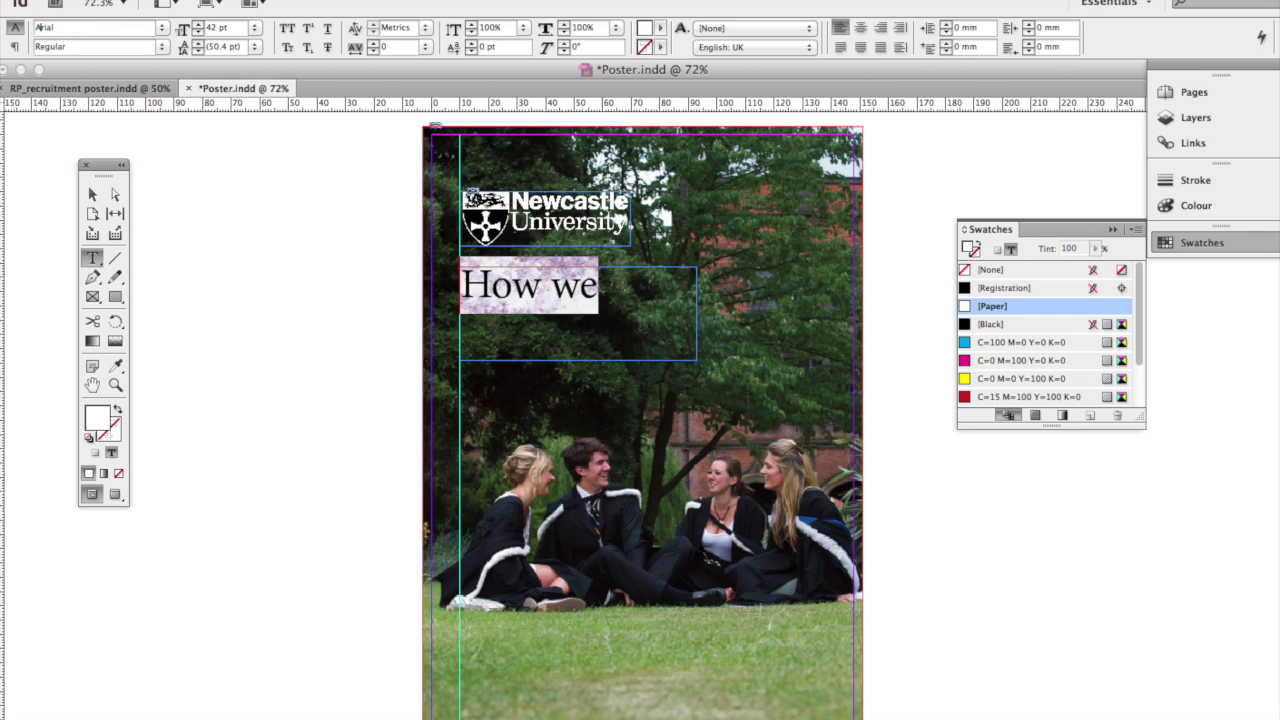
pyautogui.press('Return')
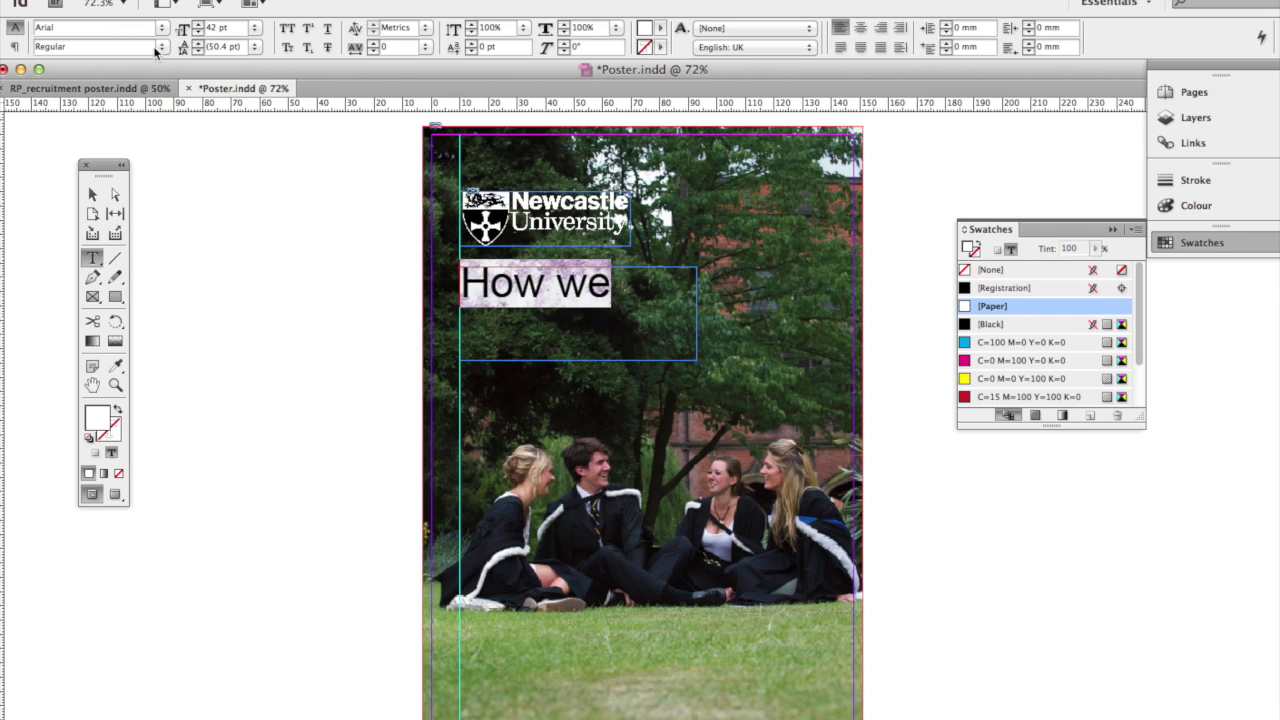
pyautogui.click(162, 47)
pyautogui.click(165, 83)
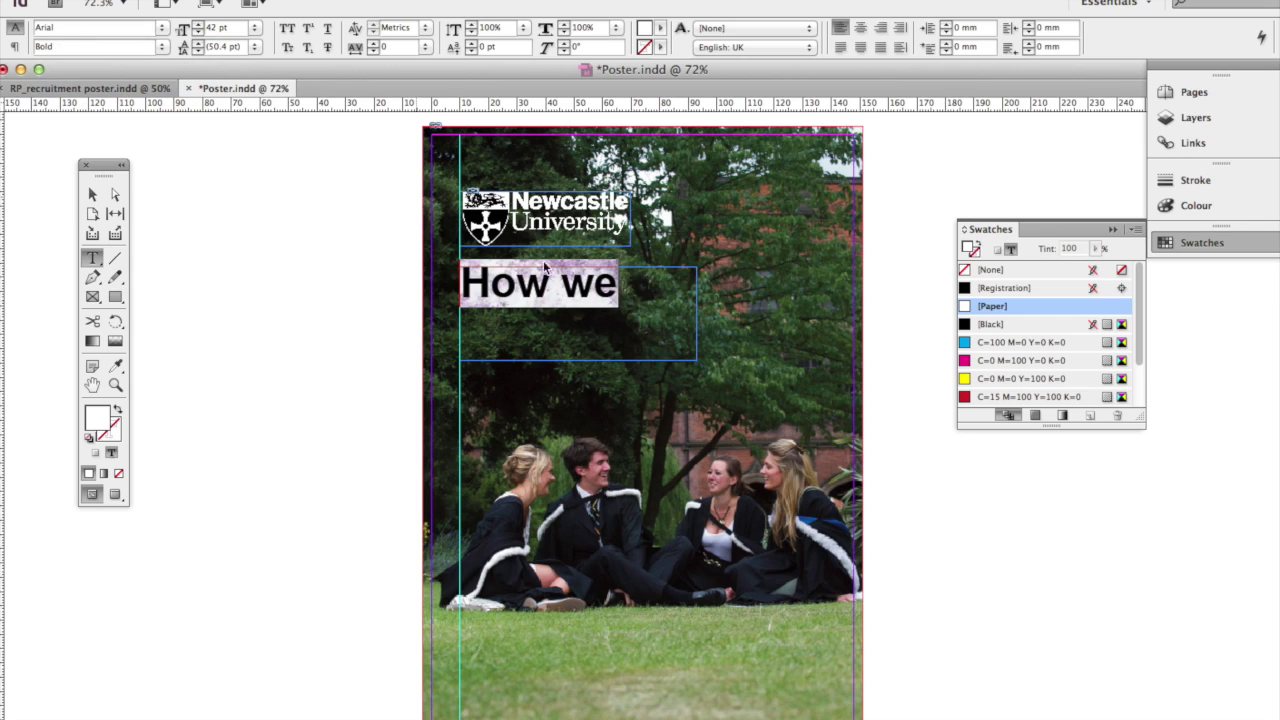
pyautogui.click(632, 294)
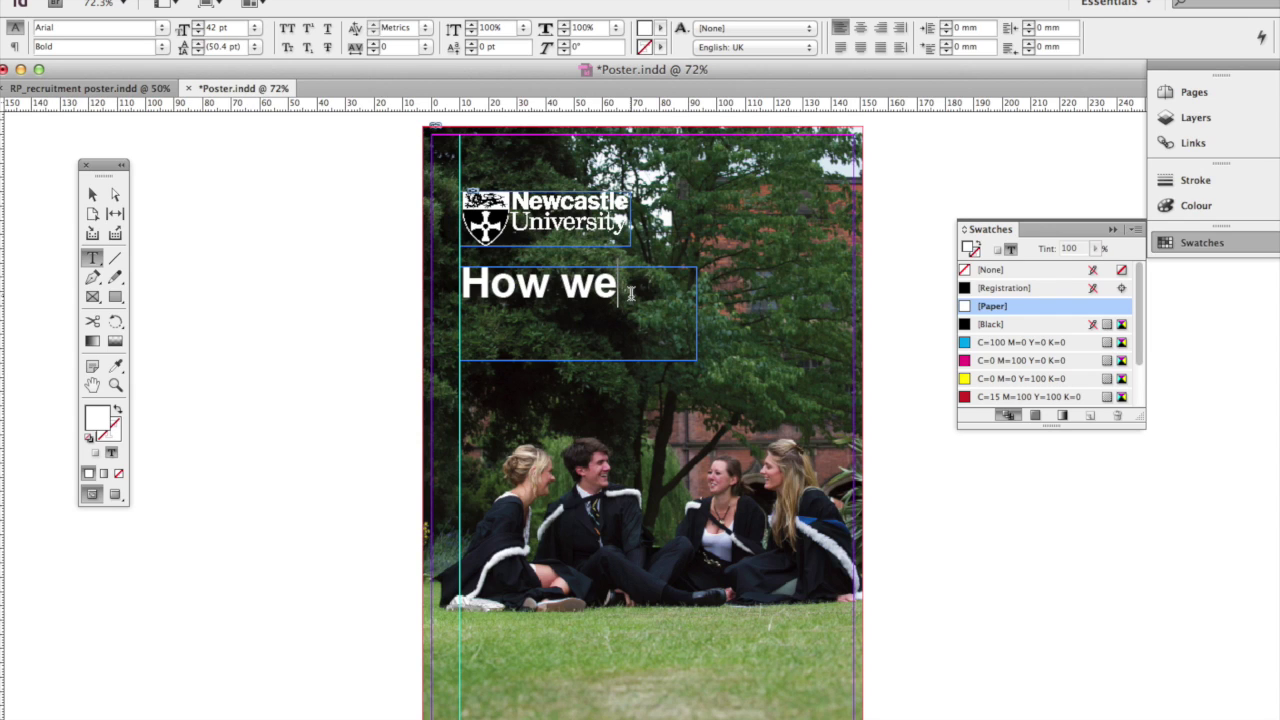
# Fill the "How we" text frame with the C=100 M=0 Y=0 K=0 swatch
pyautogui.click(92, 194)
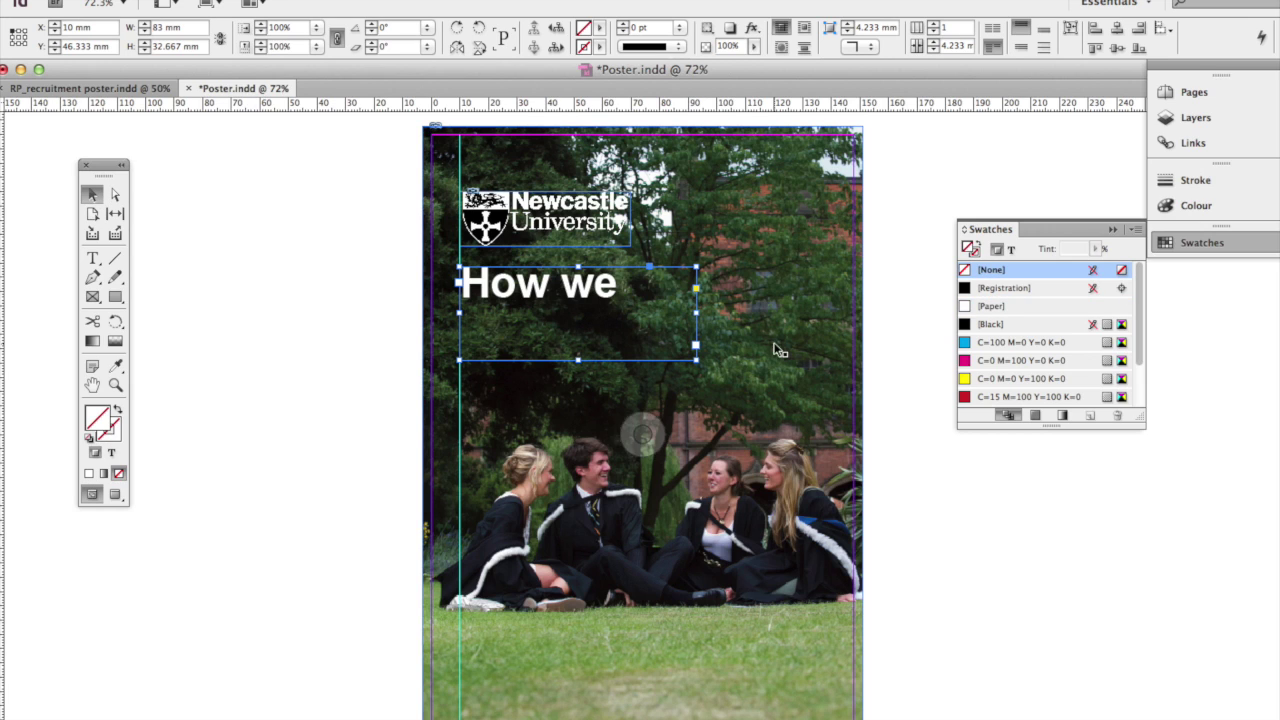
pyautogui.click(1040, 345)
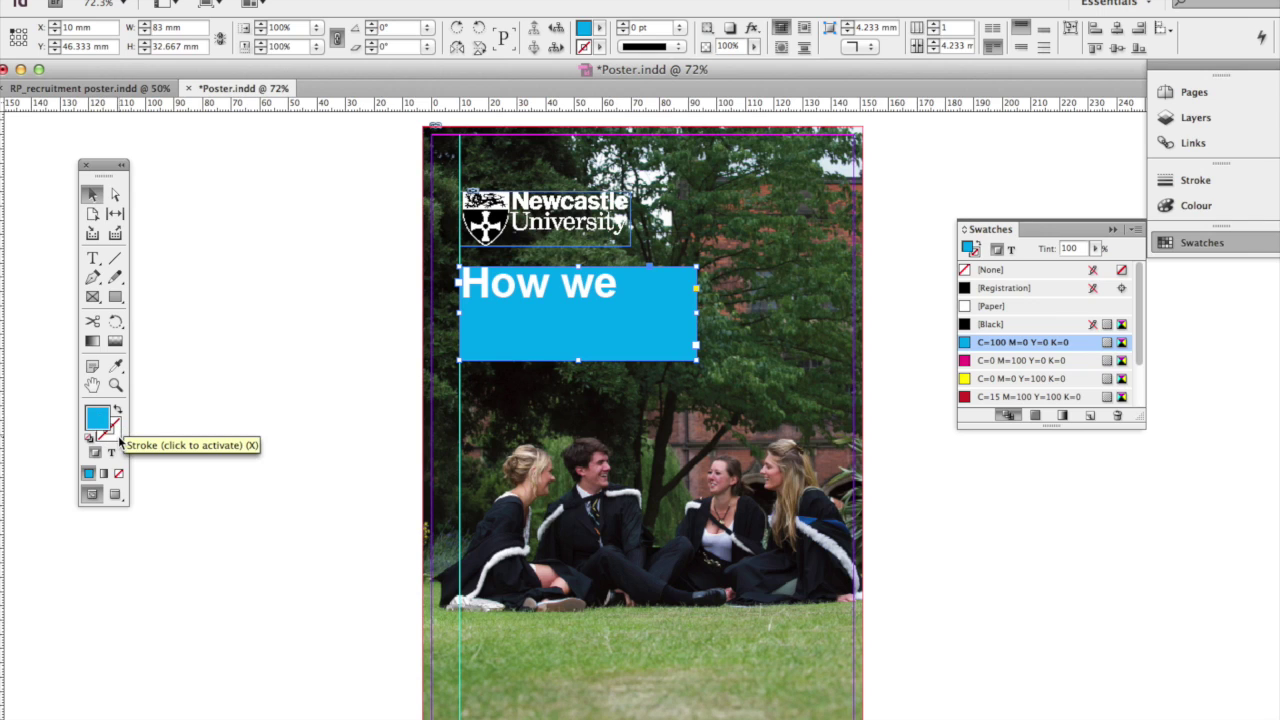
# Give the headline frame a C=15 M=100 Y=100 K=0 stroke and increase its weight to 6 pt
pyautogui.click(114, 435)
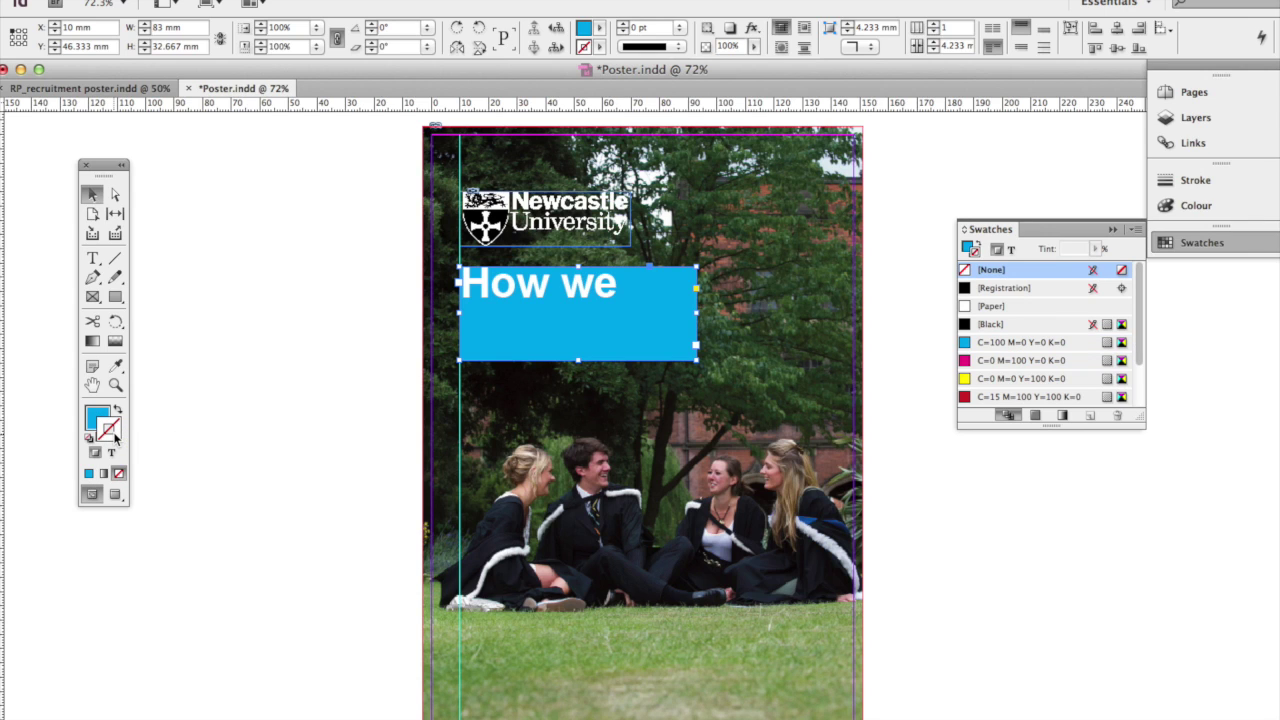
pyautogui.click(1030, 396)
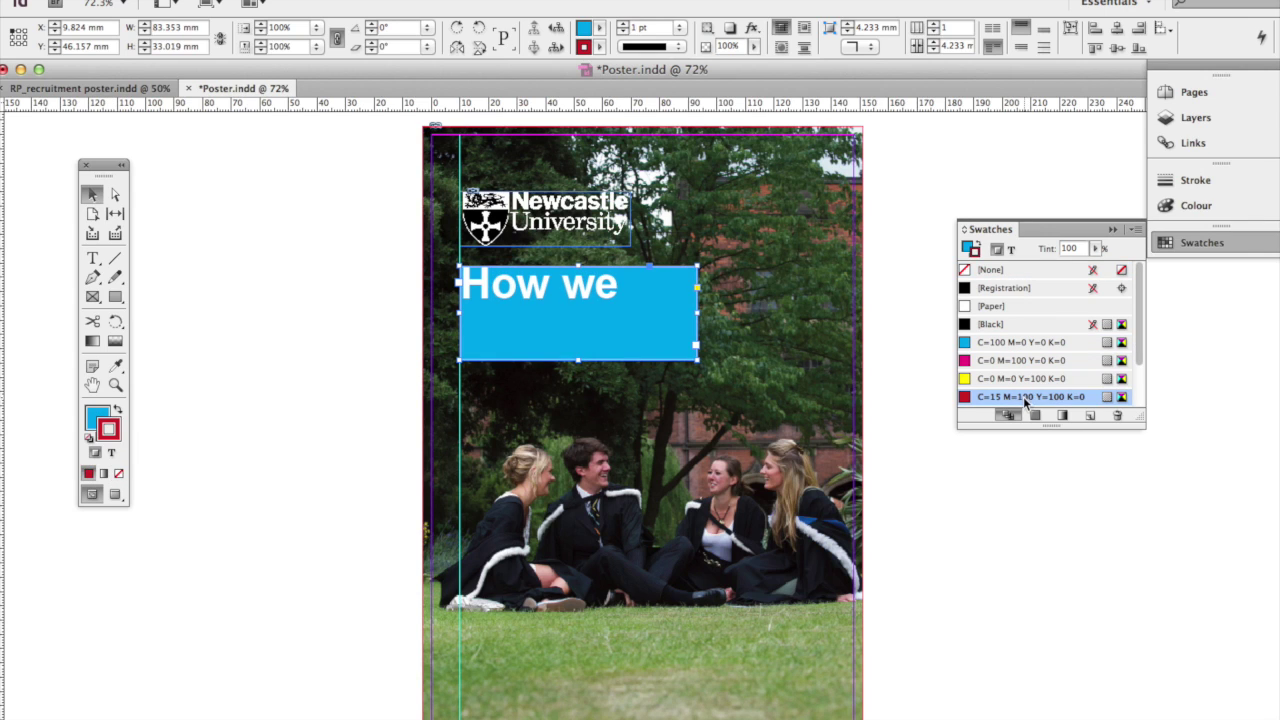
pyautogui.click(350, 513)
pyautogui.click(584, 321)
pyautogui.click(1195, 180)
pyautogui.click(1019, 186)
pyautogui.click(1019, 186)
pyautogui.click(1019, 187)
pyautogui.click(1019, 187)
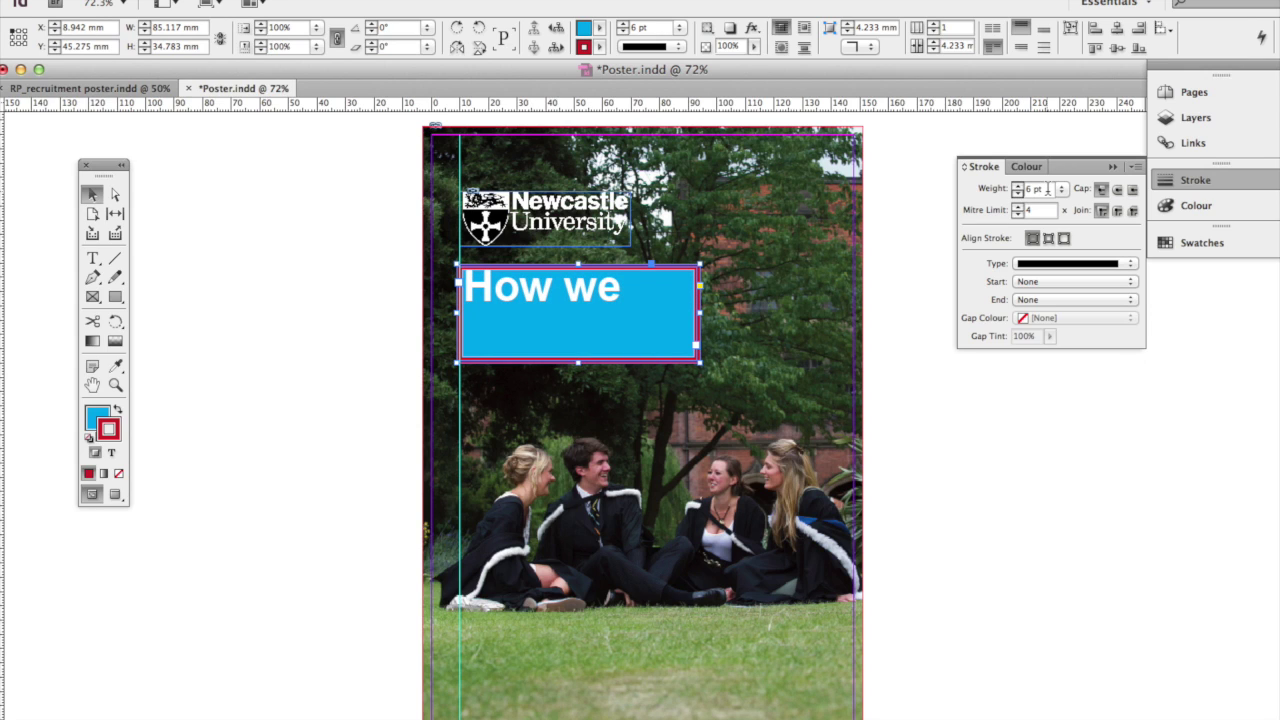
# Remove the stroke from the headline frame by setting it to none, and deselect the frame
pyautogui.click(1190, 243)
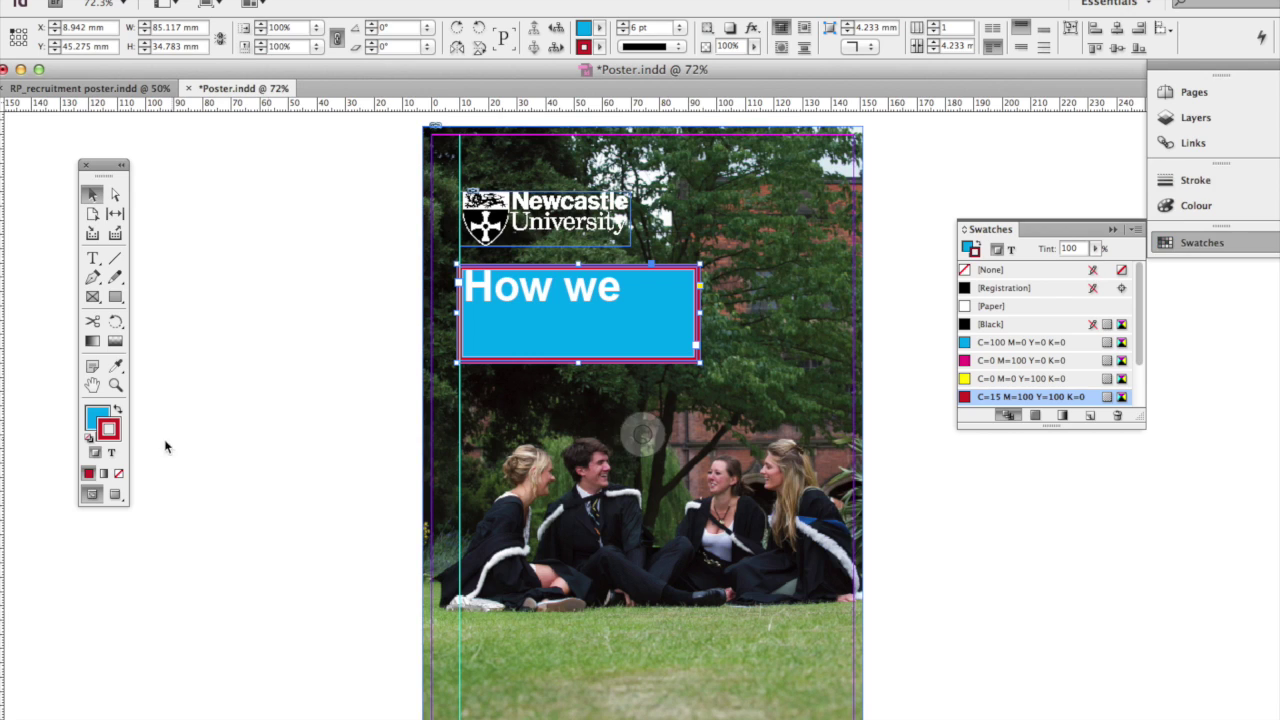
pyautogui.click(118, 474)
pyautogui.click(247, 425)
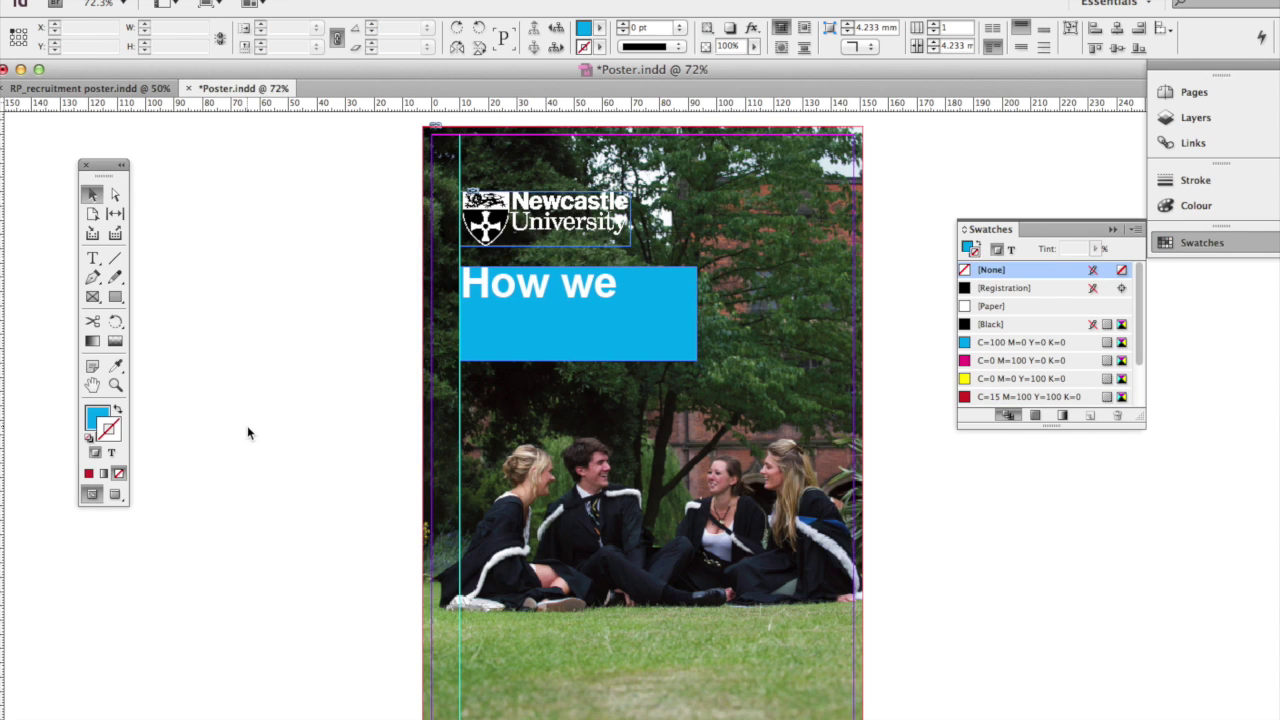
# Set the headline frame's inset spacing to 3 mm on all sides and shorten the frame to about 20 mm high
pyautogui.click(537, 292)
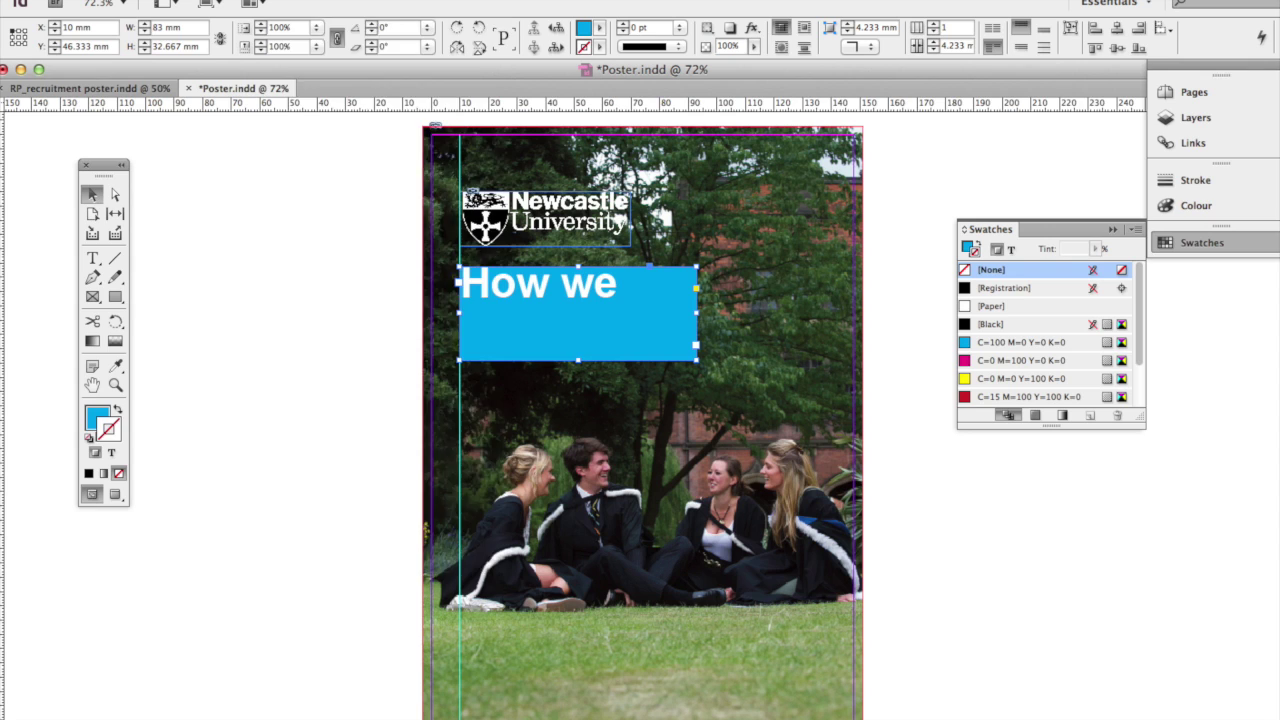
pyautogui.click(308, 0)
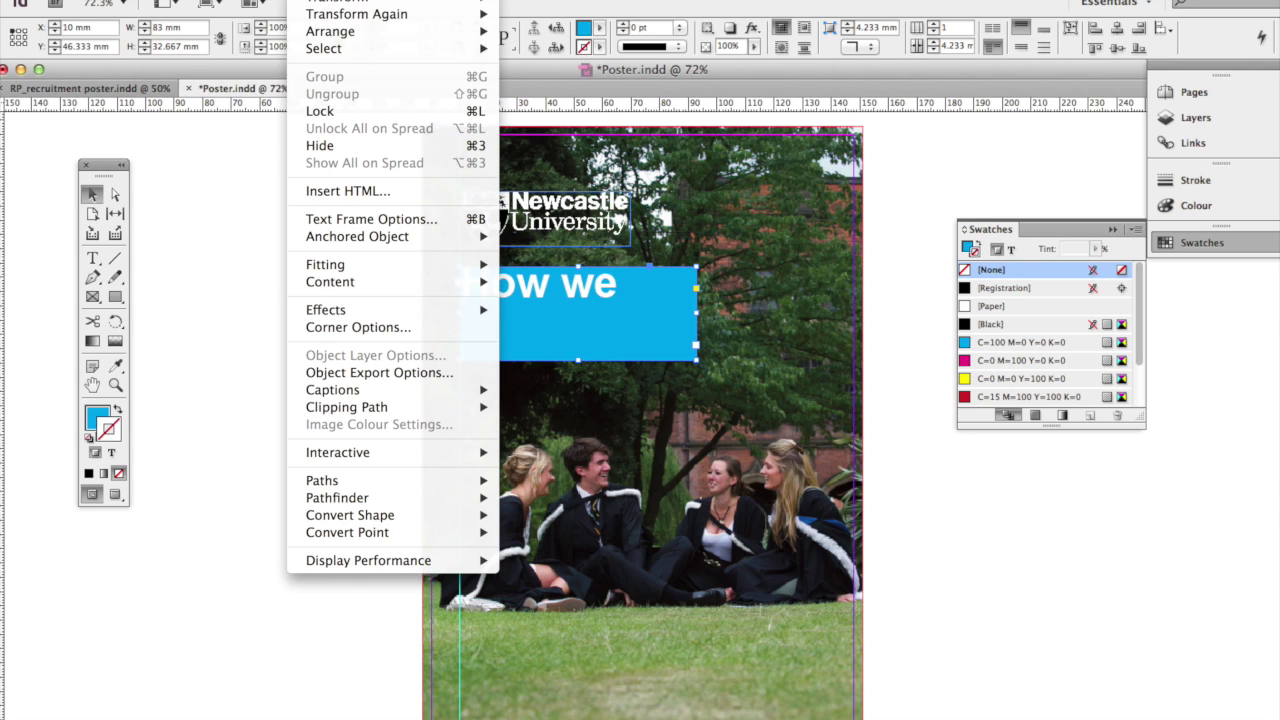
pyautogui.click(350, 221)
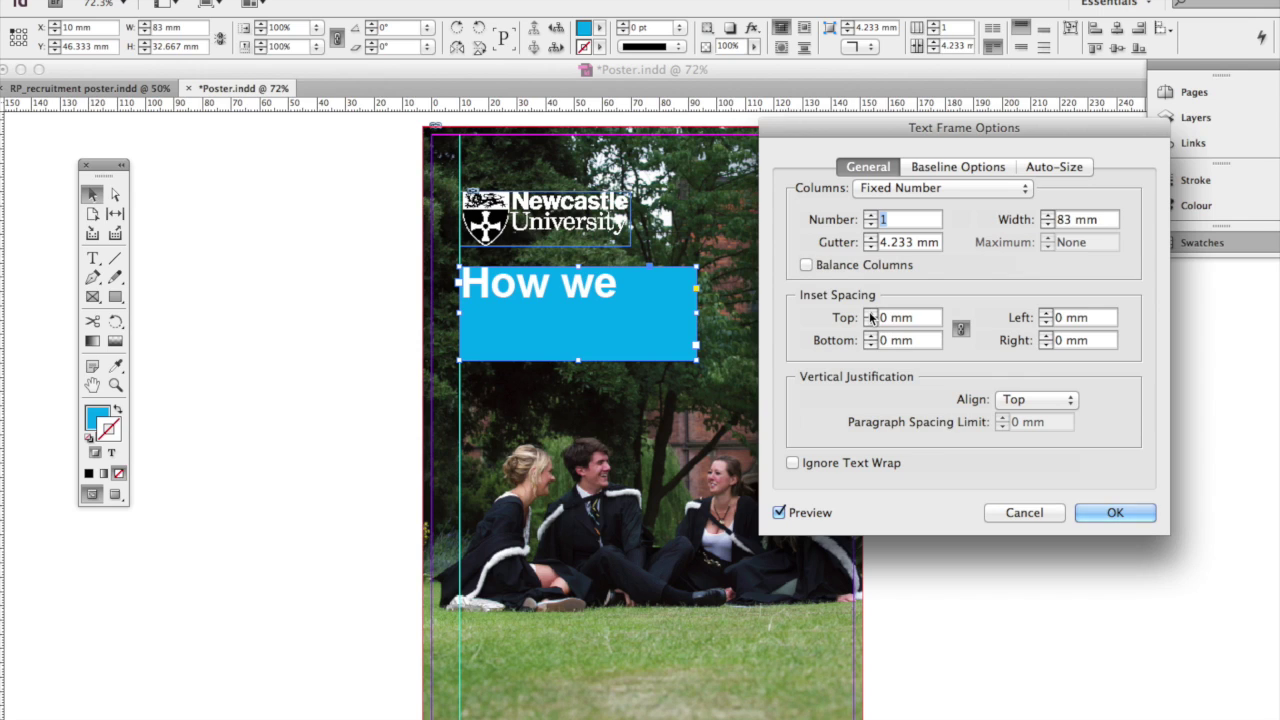
pyautogui.click(870, 313)
pyautogui.click(870, 313)
pyautogui.click(870, 313)
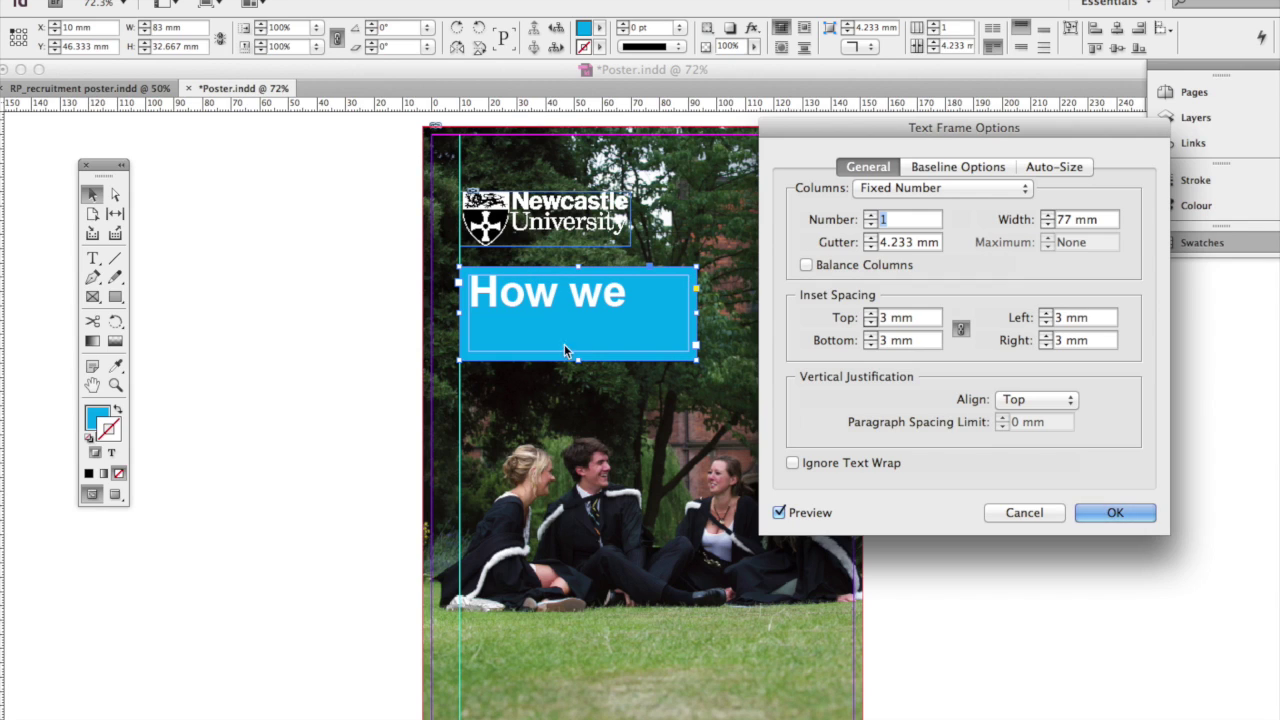
pyautogui.click(962, 332)
pyautogui.click(963, 331)
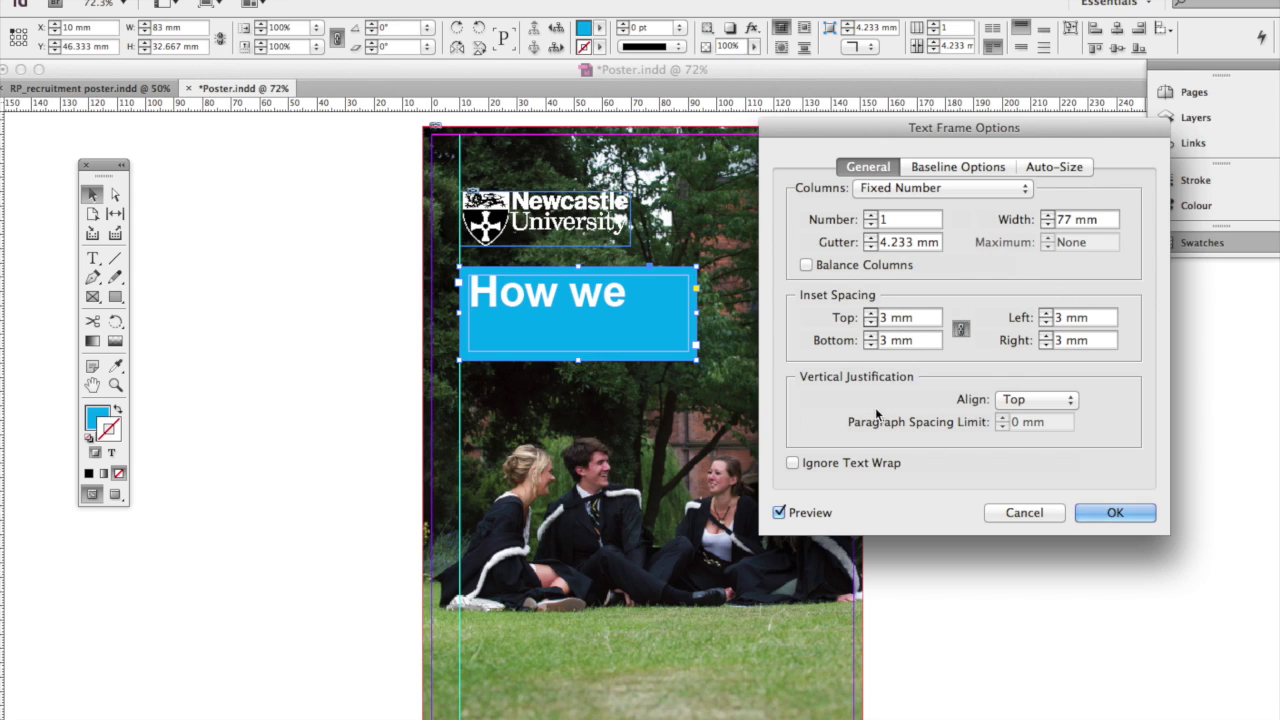
pyautogui.click(1108, 512)
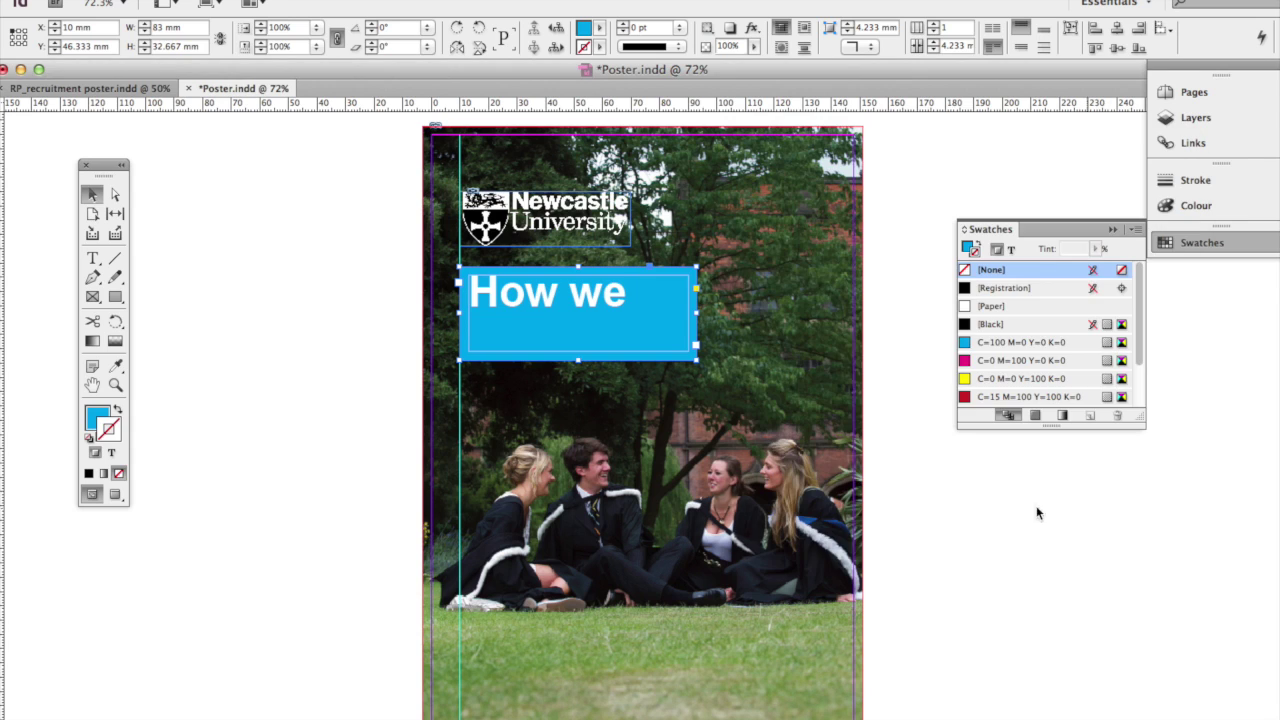
pyautogui.moveTo(578, 362); pyautogui.dragTo(578, 325)
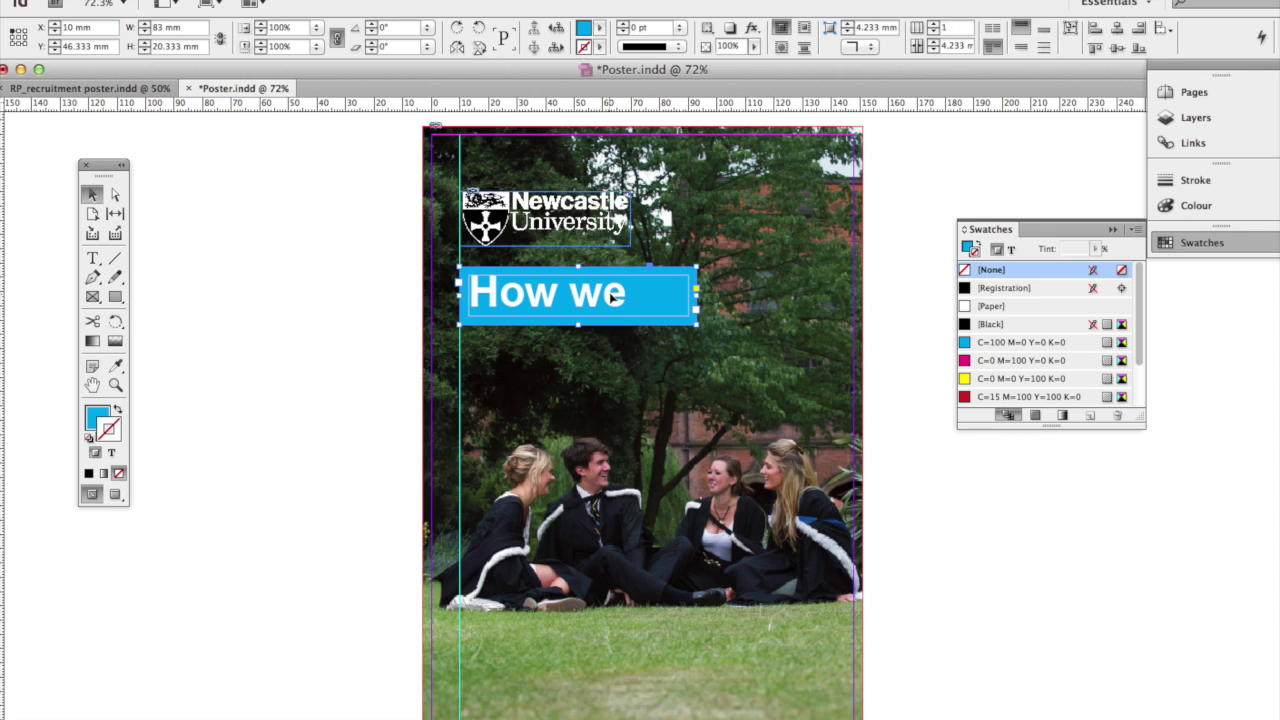
# Duplicate the "How we" frame straight down to about Y 77 mm and replace the copy's text with "can help"
pyautogui.moveTo(614, 298); pyautogui.dragTo(617, 386)
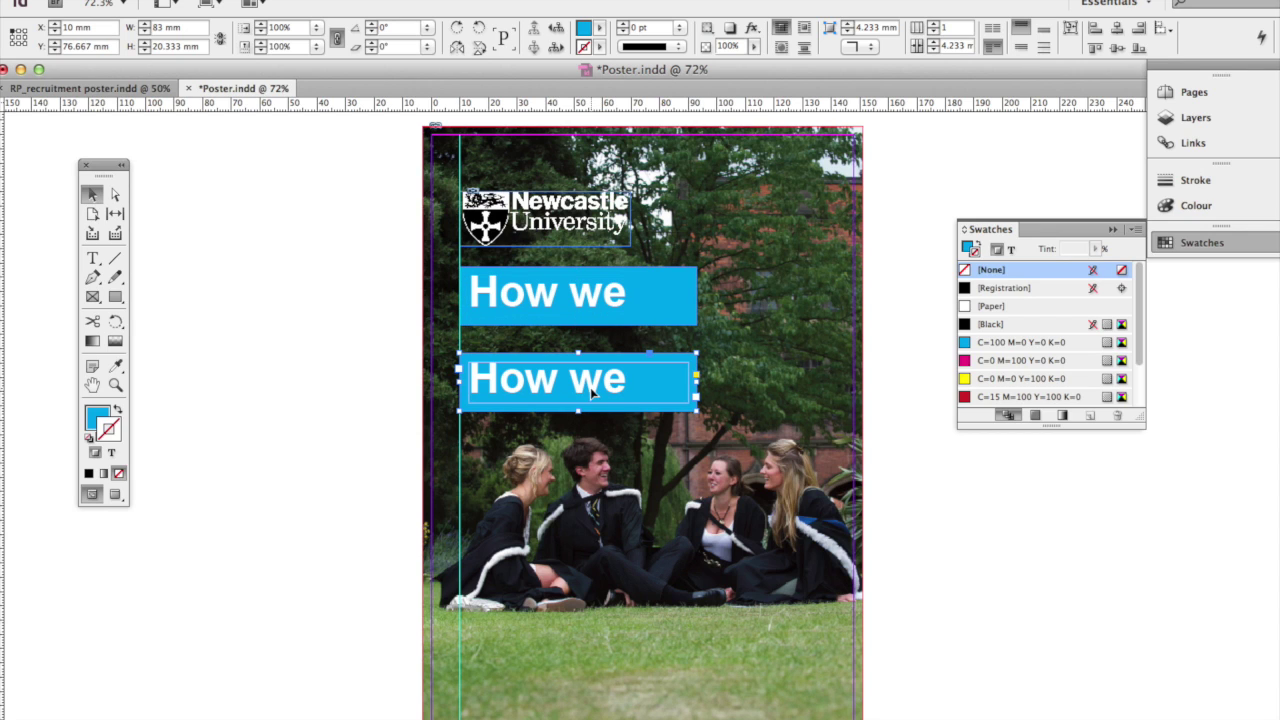
pyautogui.doubleClick(590, 394)
pyautogui.tripleClick(590, 386)
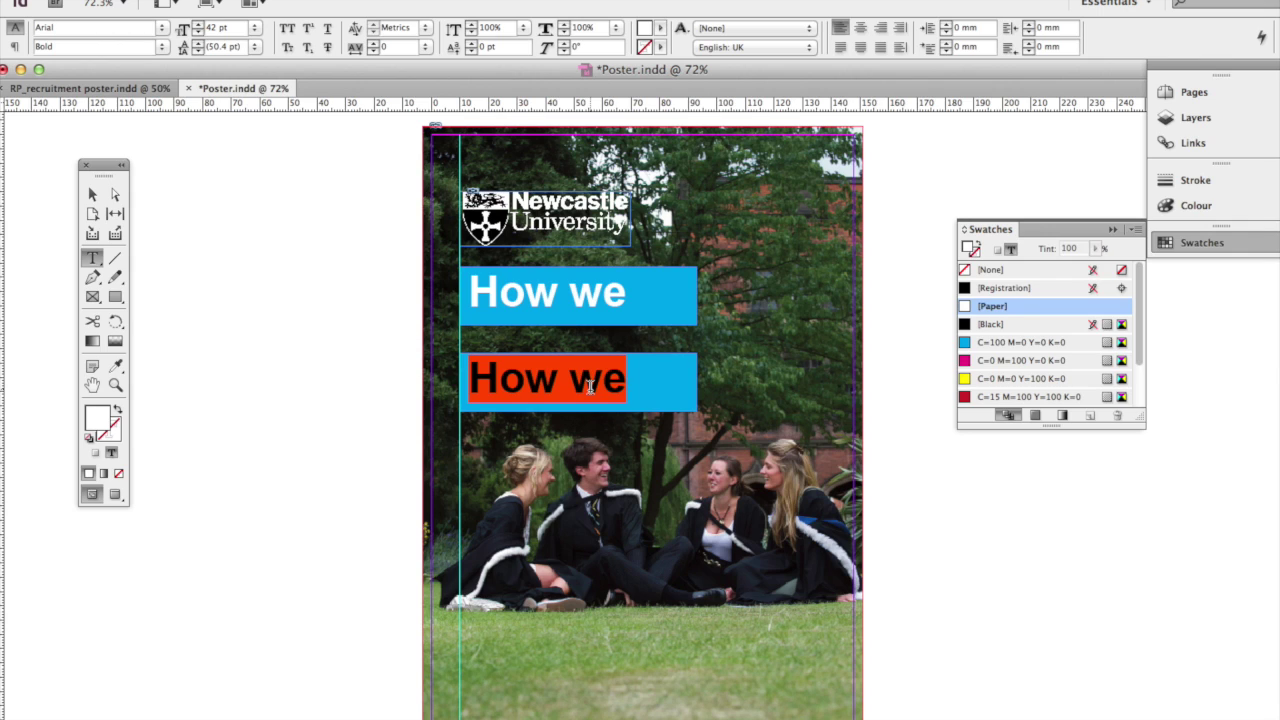
pyautogui.write('can')
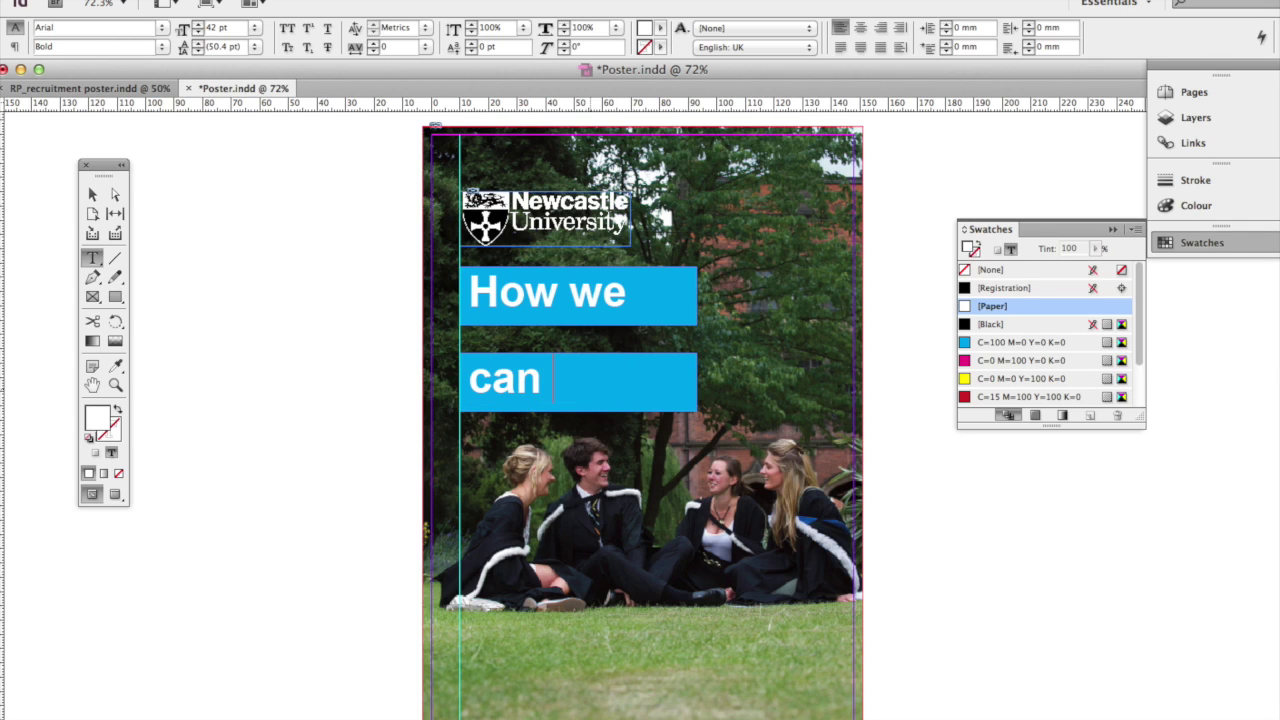
pyautogui.write(' help')
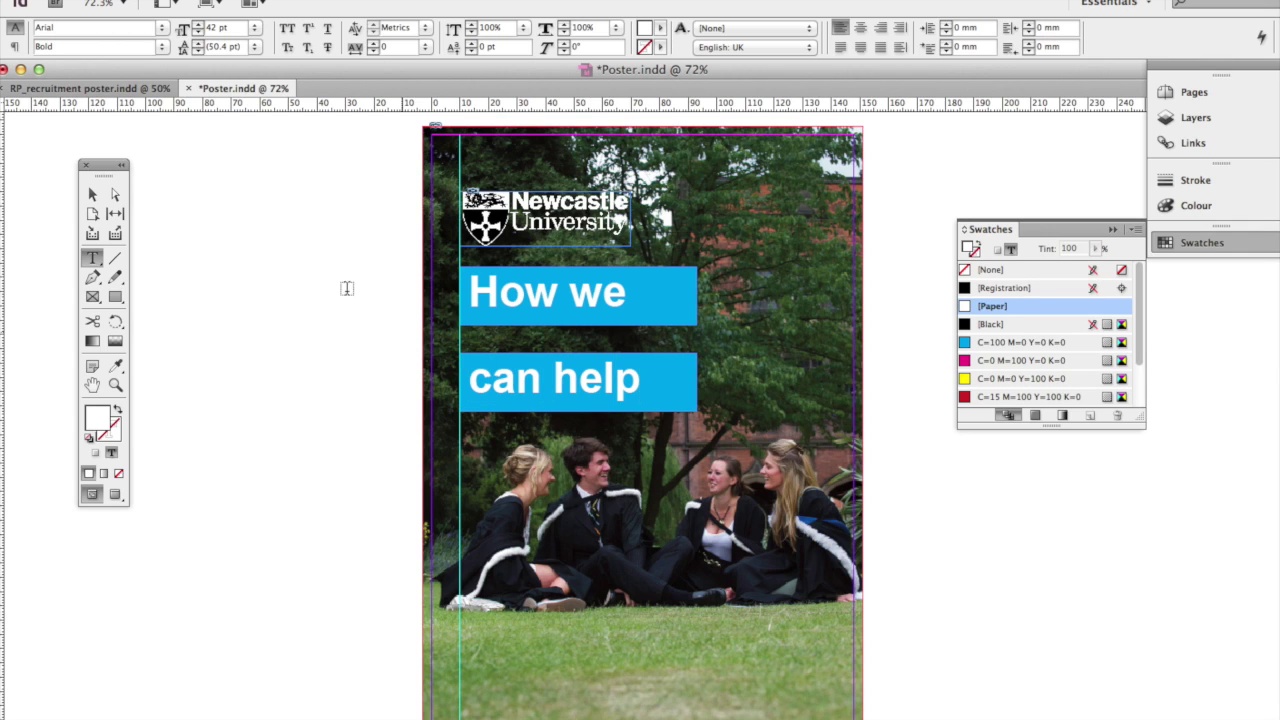
# Duplicate the "can help" frame down onto the grass and replace its text with the copied "Graduate recruitment" and careers web address lines
pyautogui.click(92, 194)
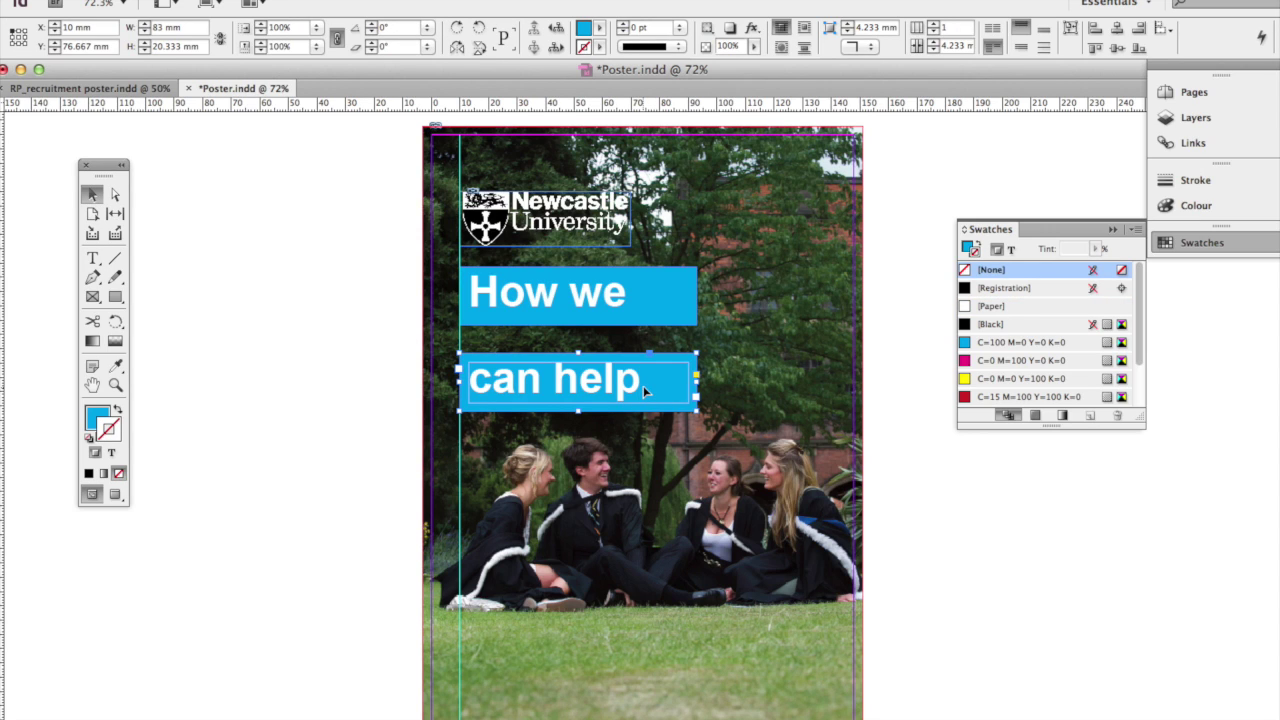
pyautogui.moveTo(647, 393); pyautogui.dragTo(646, 657)
pyautogui.tripleClick(620, 654)
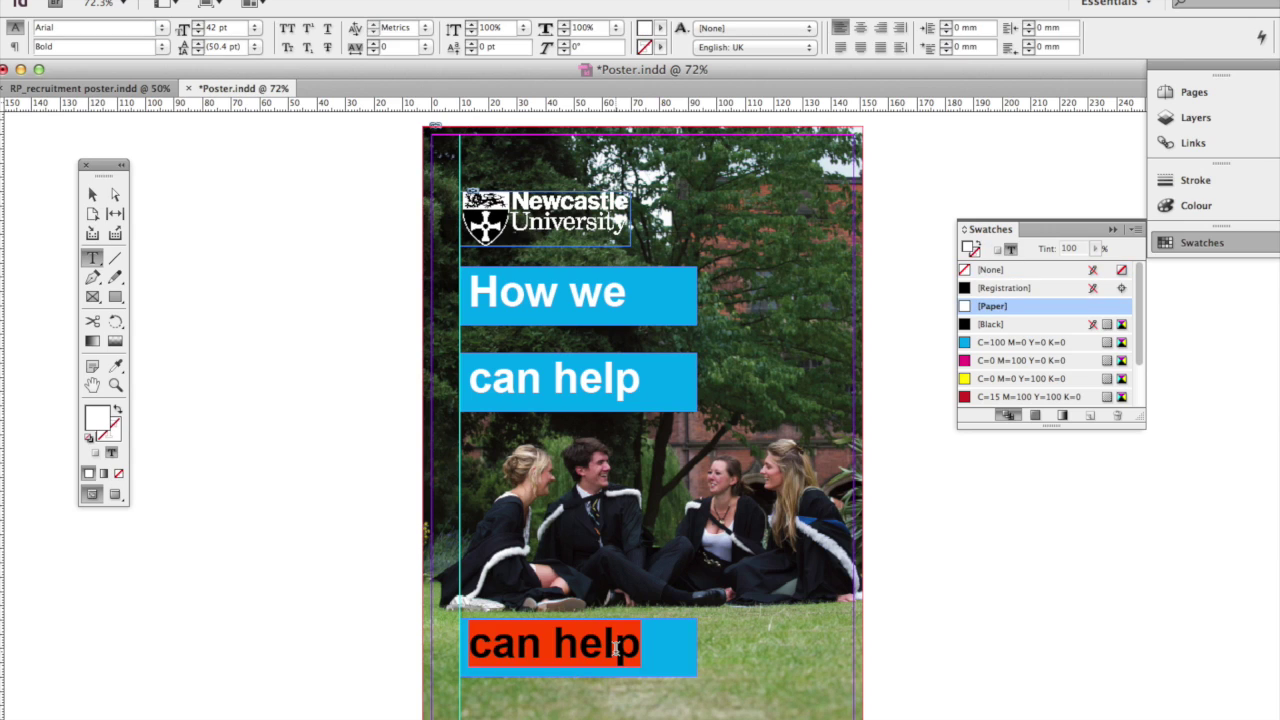
pyautogui.hotkey('ctrl', 'v')
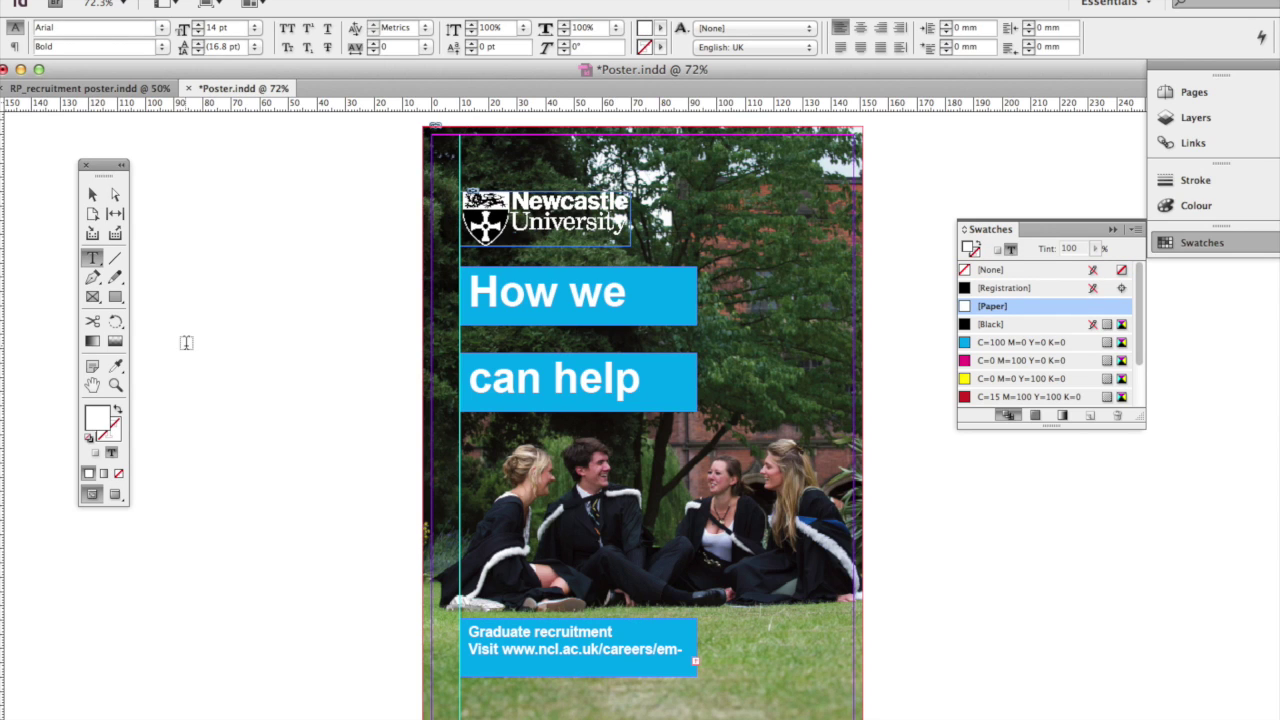
# Widen the recruitment text frame to about 103 mm so the web address fits on one line
pyautogui.click(93, 194)
pyautogui.moveTo(696, 648); pyautogui.dragTo(733, 649)
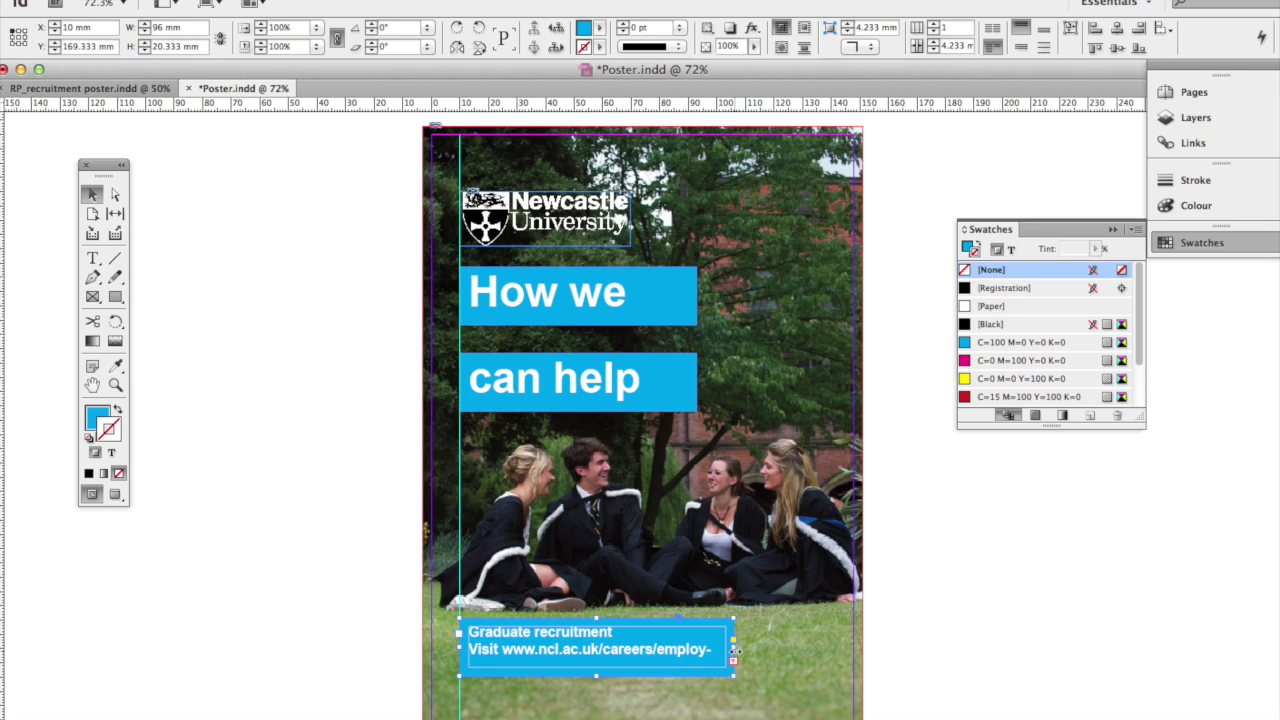
pyautogui.moveTo(734, 650); pyautogui.dragTo(752, 650)
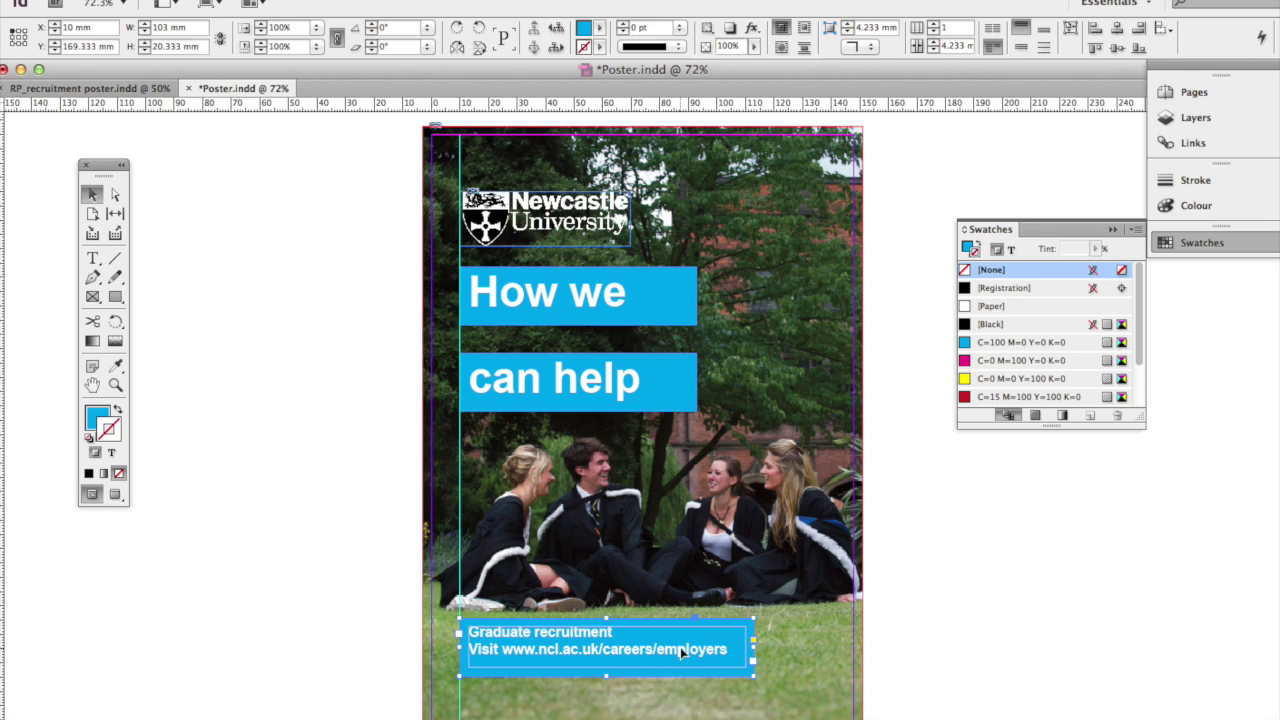
# Set the recruitment text to 15 pt, including the initial "G" of "Graduate"
pyautogui.doubleClick(722, 652)
pyautogui.moveTo(728, 650); pyautogui.dragTo(476, 630)
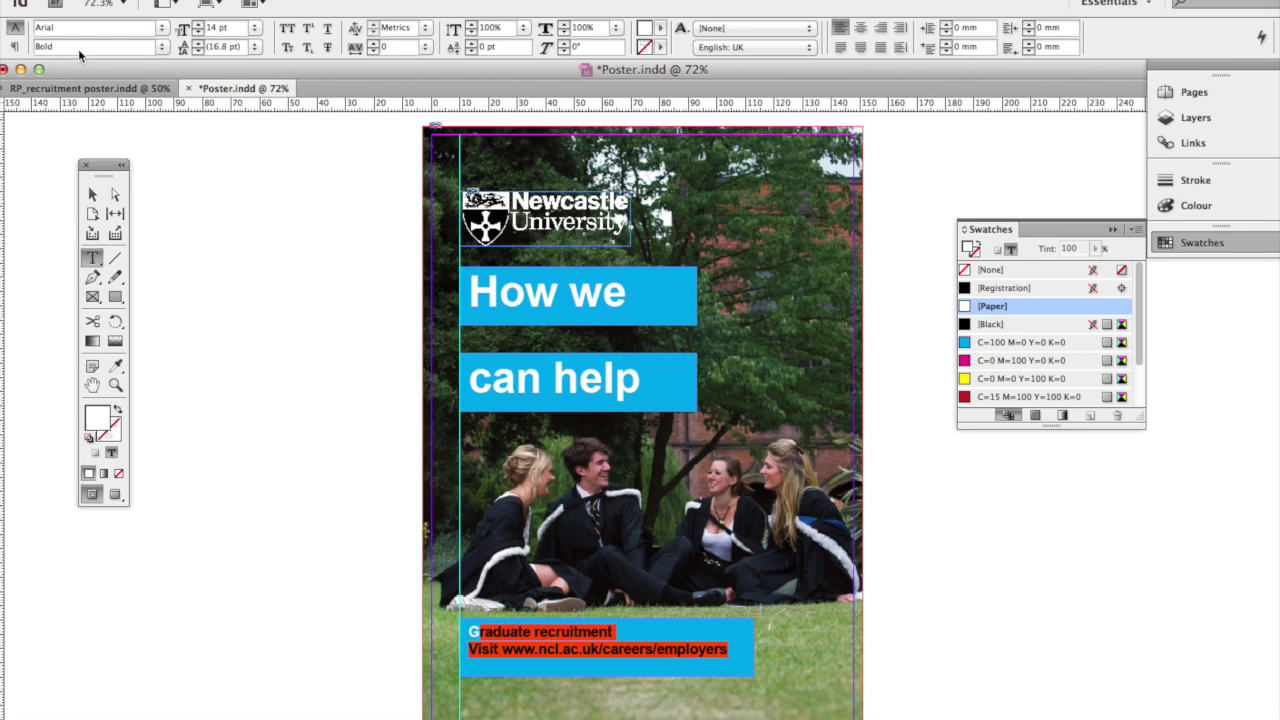
pyautogui.click(220, 28)
pyautogui.write('15')
pyautogui.press('Return')
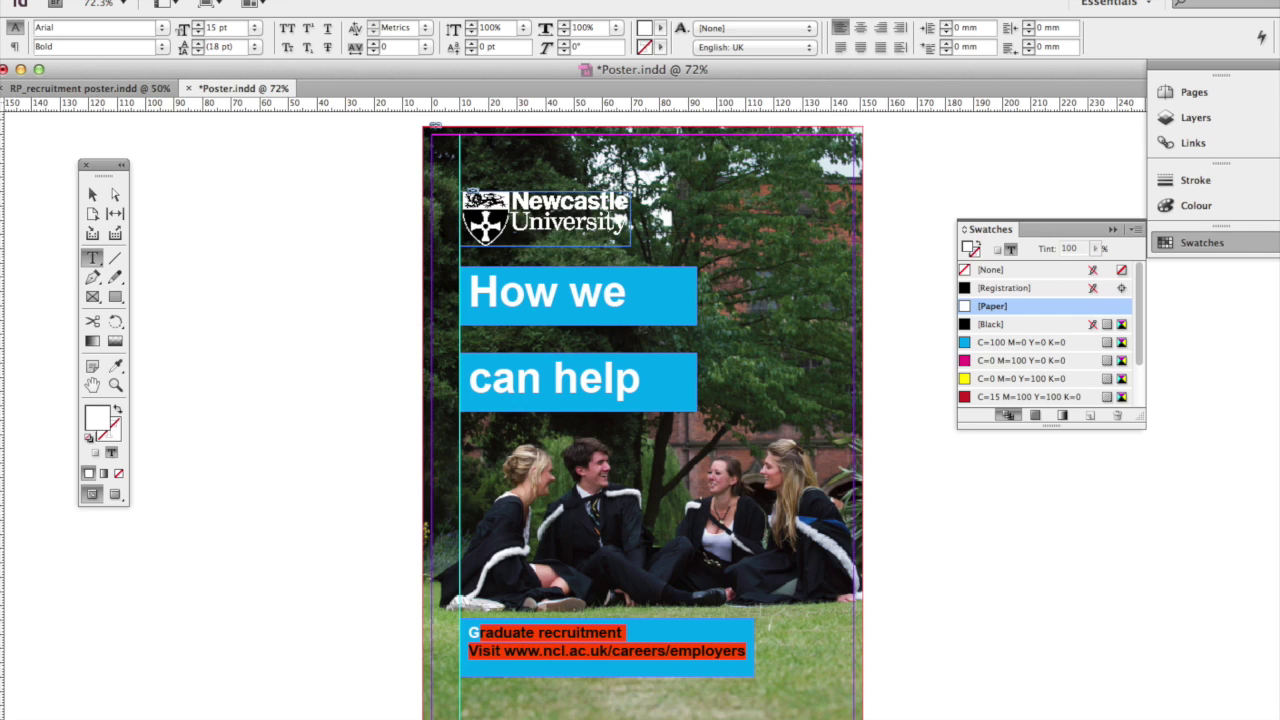
pyautogui.click(473, 630)
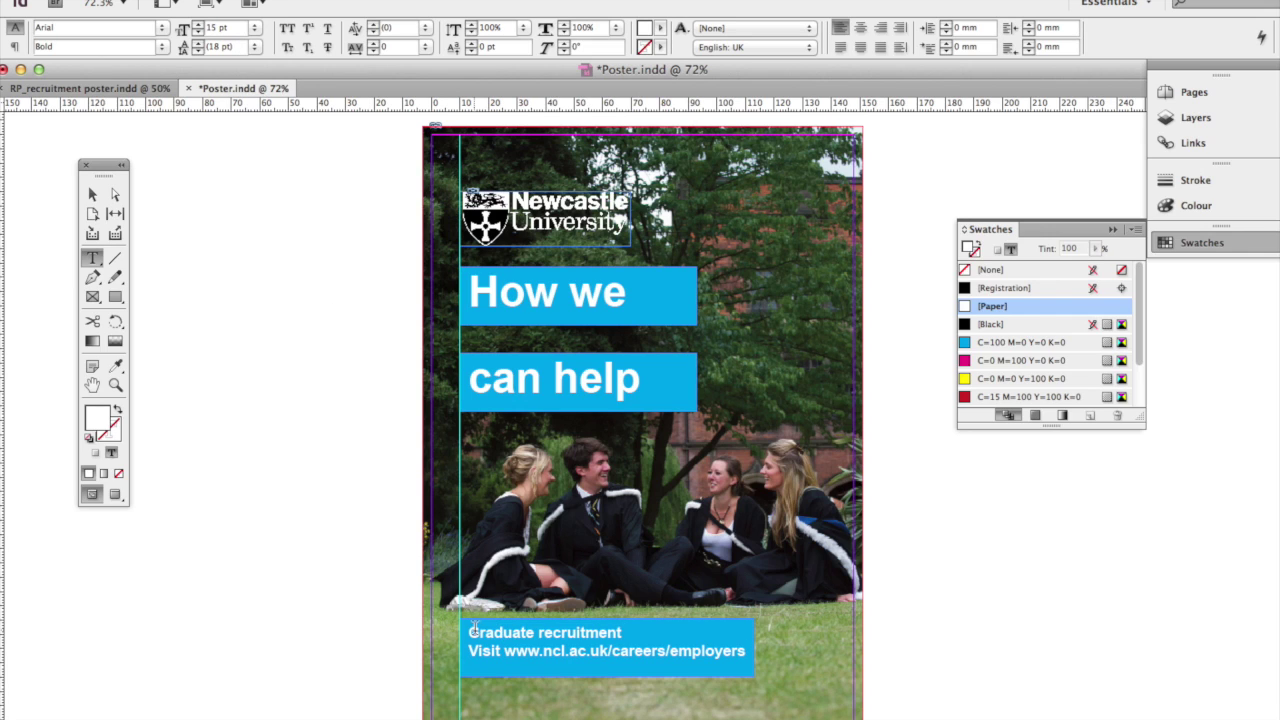
pyautogui.moveTo(473, 632); pyautogui.dragTo(482, 632)
pyautogui.click(222, 28)
pyautogui.press('Return')
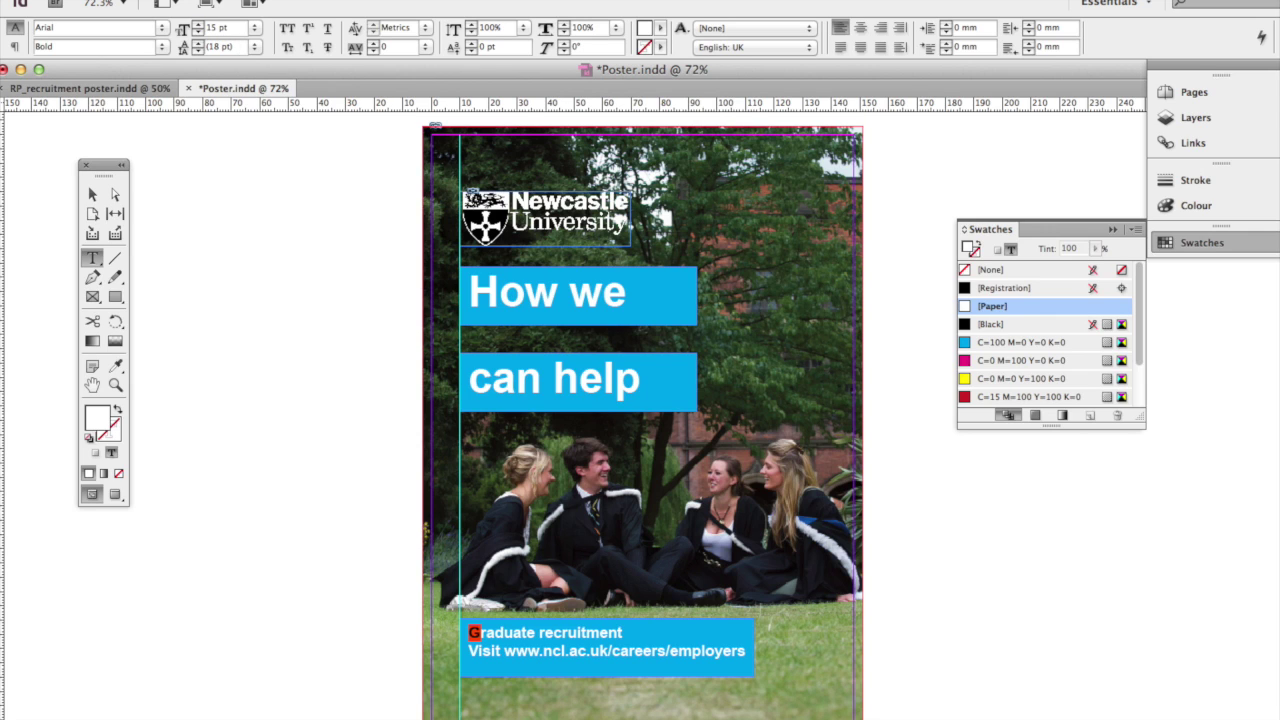
# Draw an empty picture frame about 55 by 13 mm below the recruitment text, starting at the 10 mm guide
pyautogui.click(91, 195)
pyautogui.scroll(-3, 198, 285)
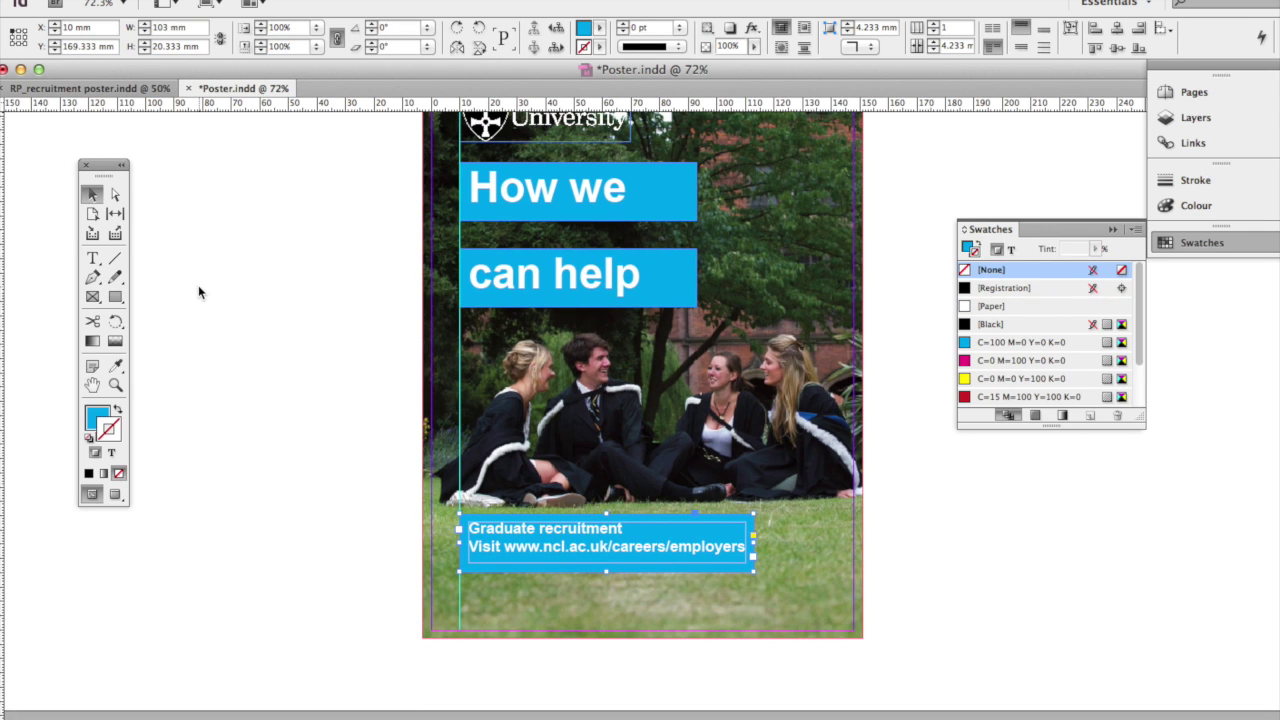
pyautogui.click(93, 297)
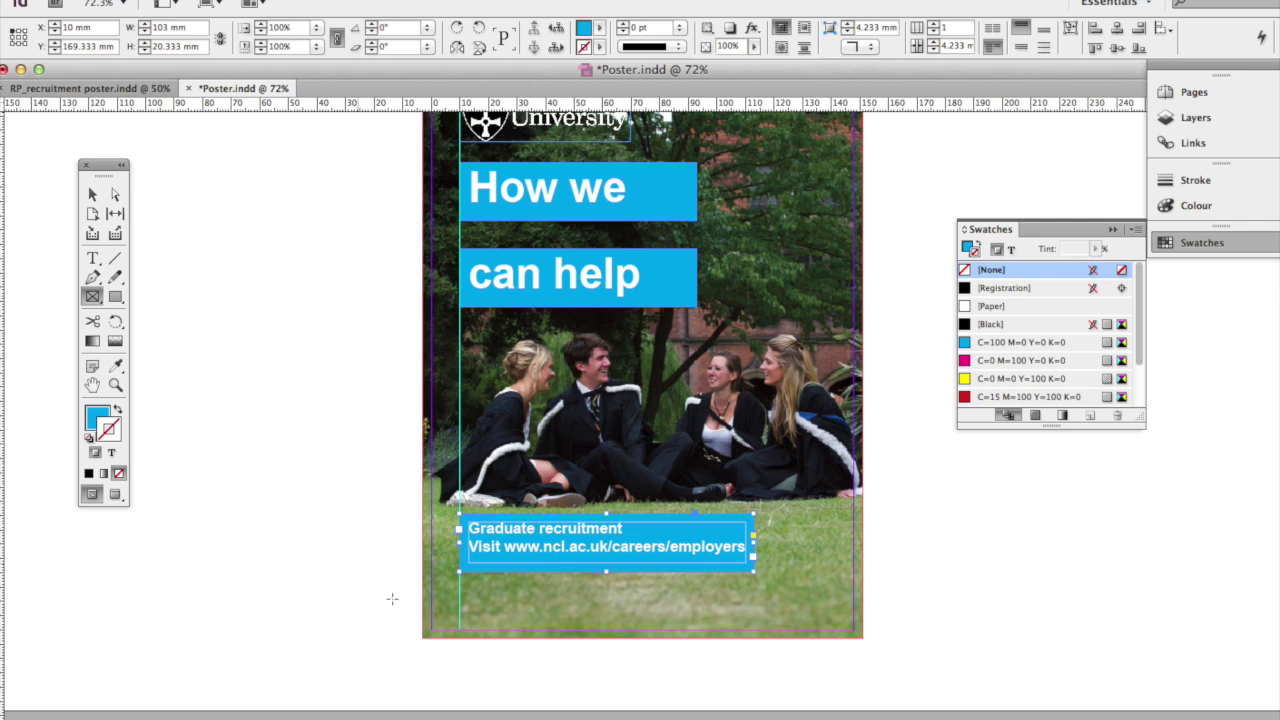
pyautogui.moveTo(460, 587); pyautogui.dragTo(617, 623)
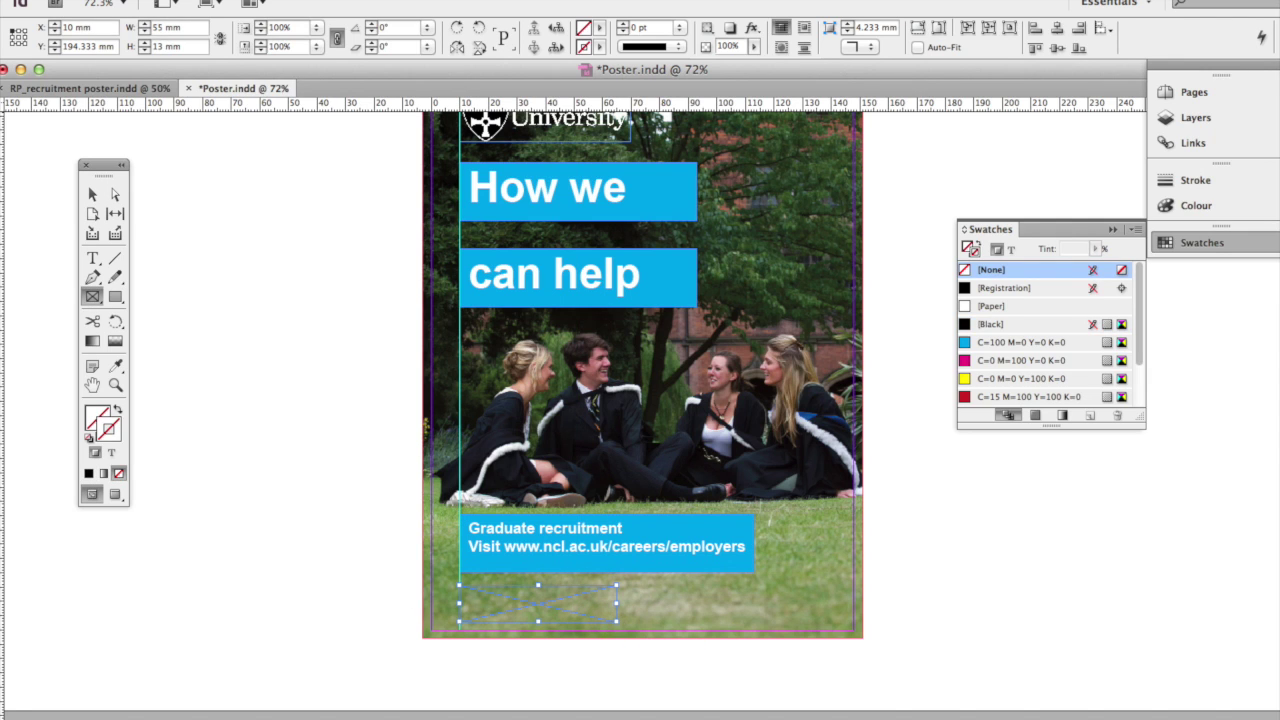
# Place "careers service reverse logo.jpg" in the new frame, fill the frame proportionally and deselect it
pyautogui.click(134, 0)
pyautogui.click(160, 226)
pyautogui.click(454, 107)
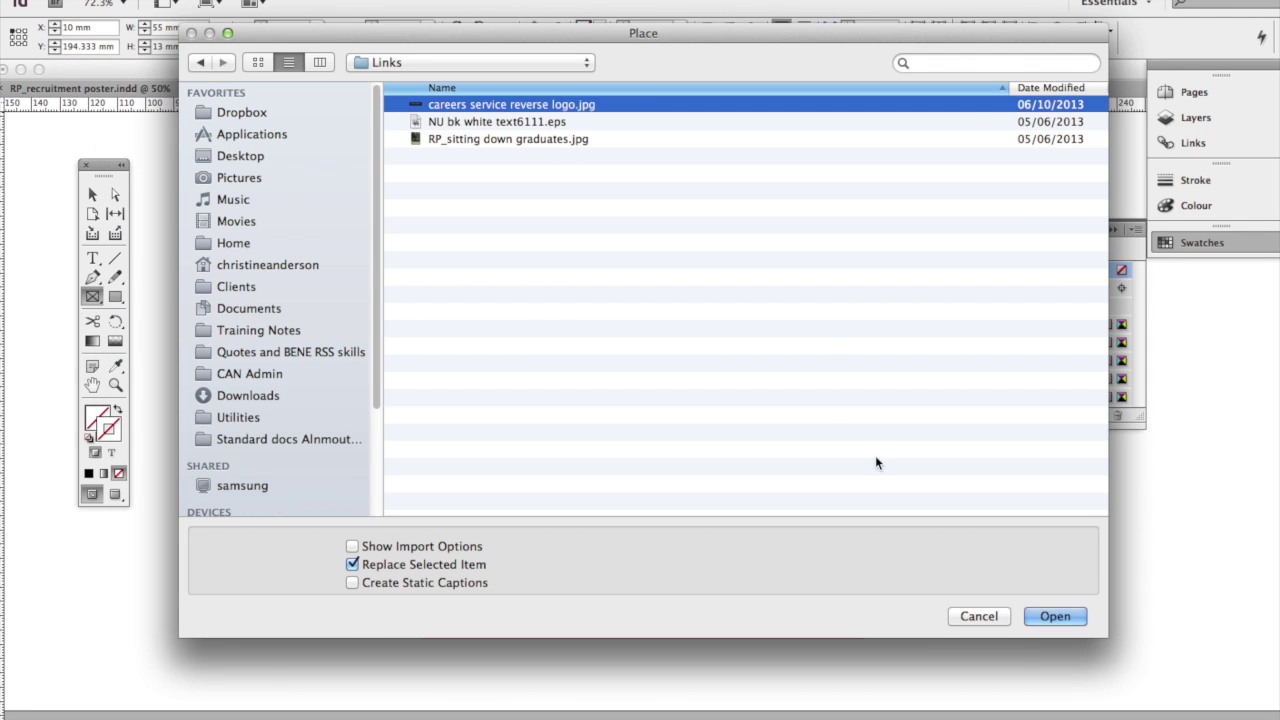
pyautogui.click(1055, 617)
pyautogui.click(92, 194)
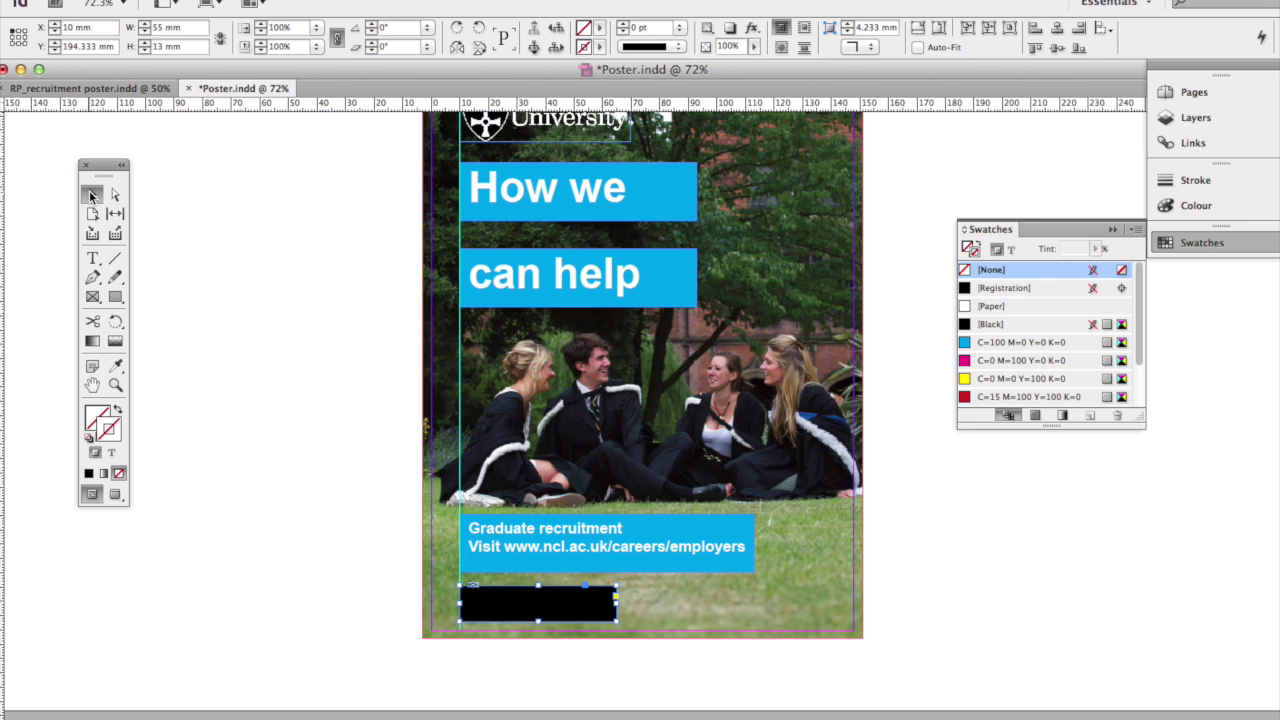
pyautogui.click(919, 28)
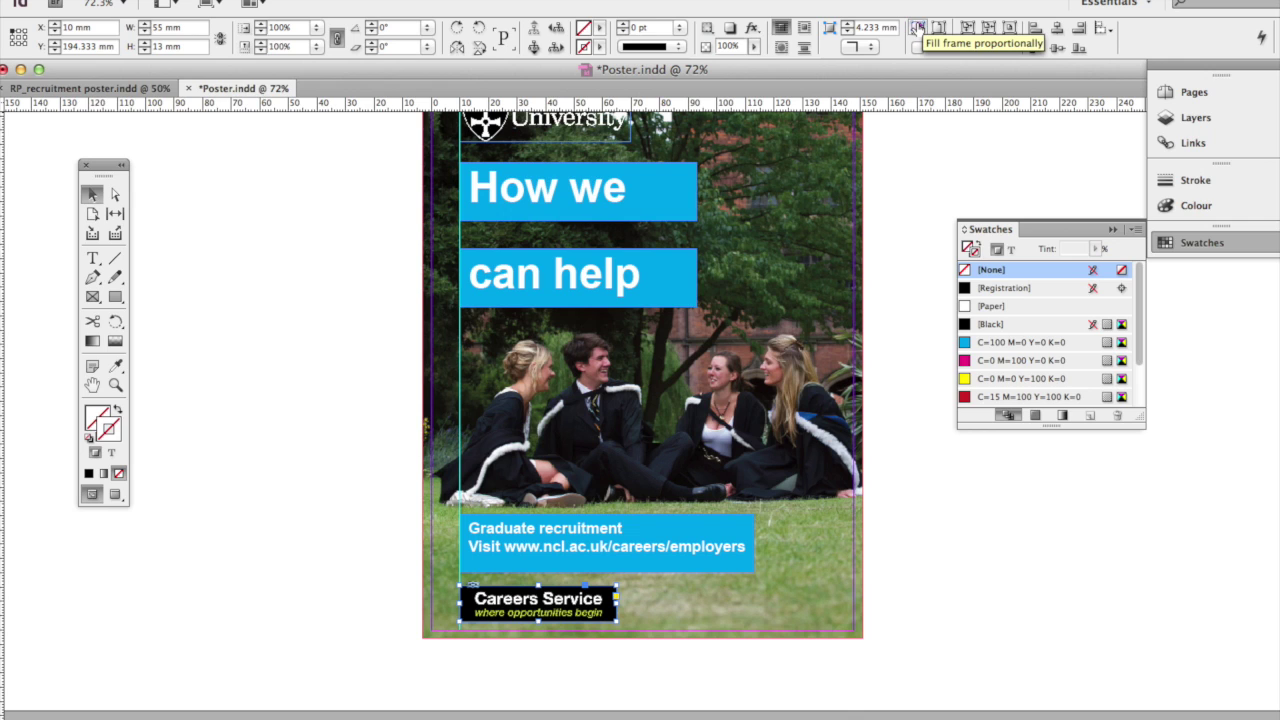
pyautogui.click(259, 462)
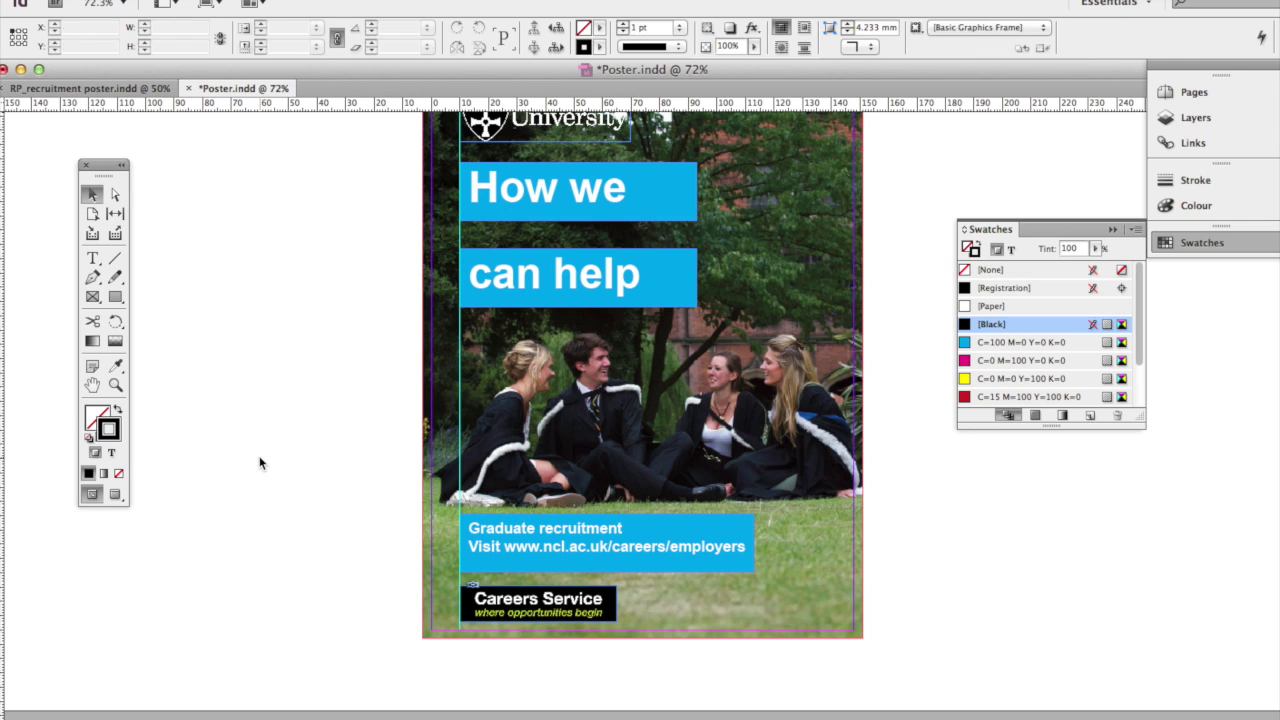
pyautogui.scroll(3, 725, 370)
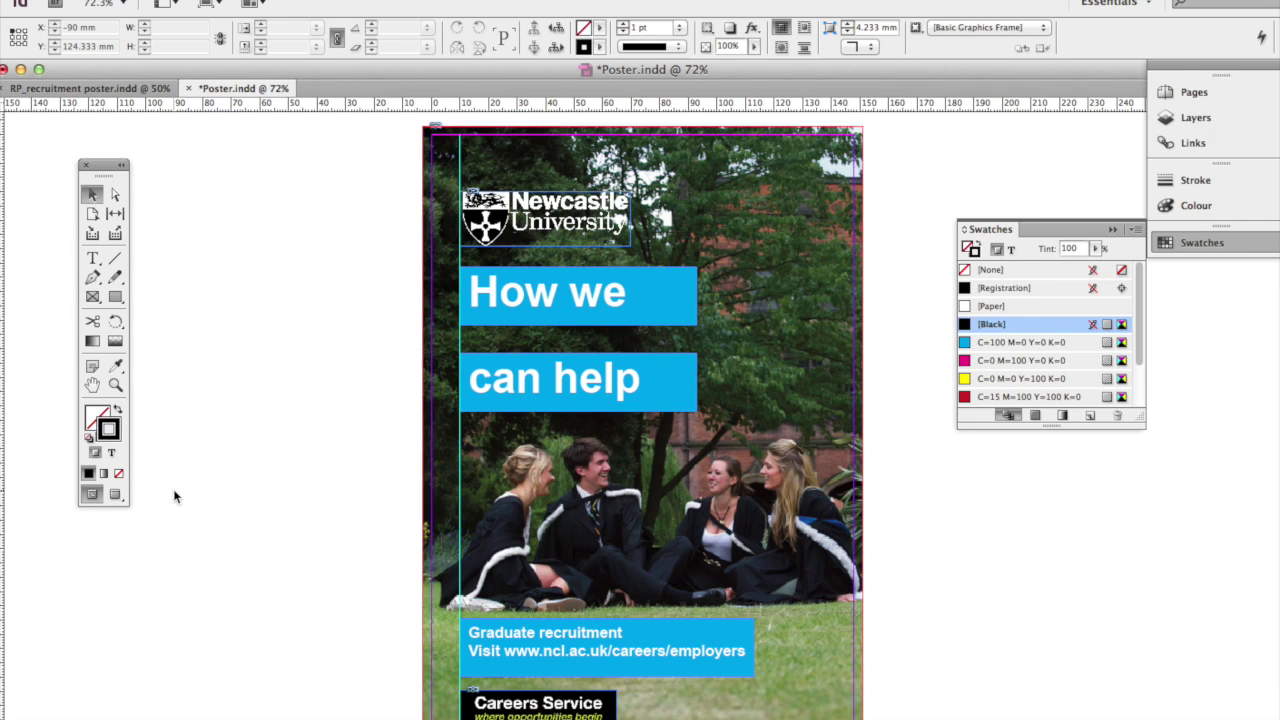
# Preview the poster without guides and in full-screen Presentation mode, and return to the layout
pyautogui.click(116, 495)
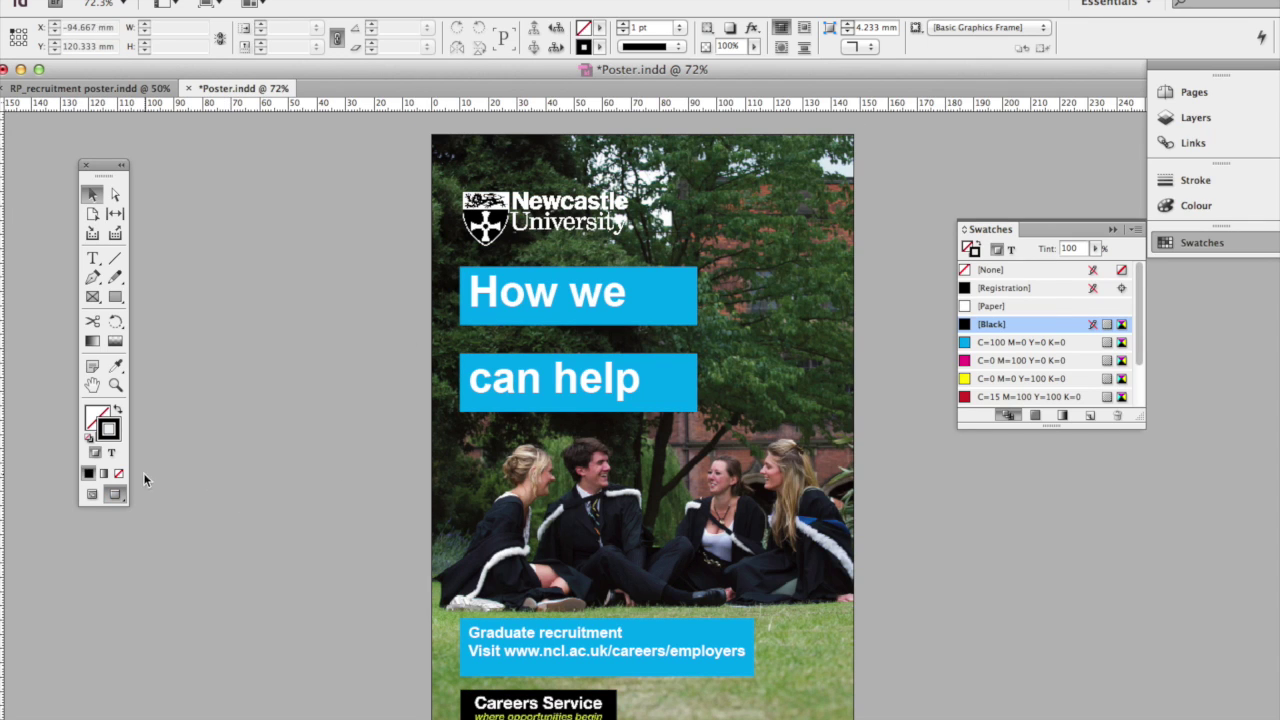
pyautogui.click(121, 497)
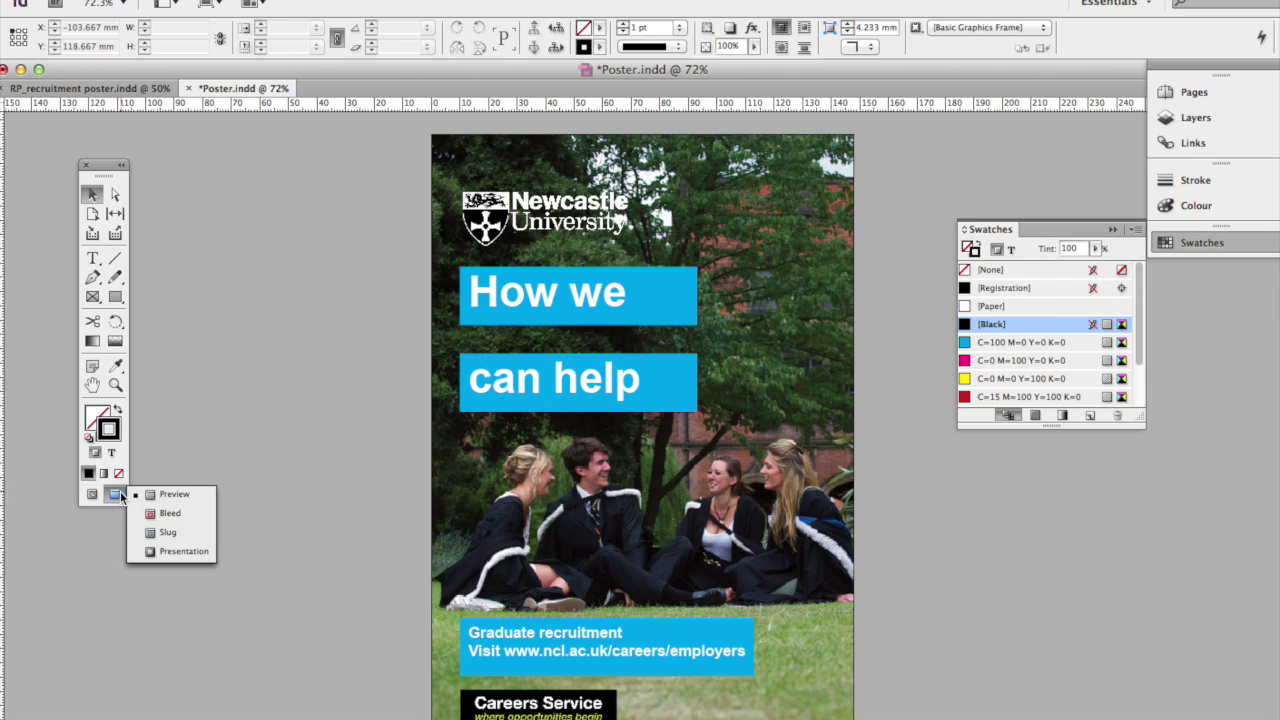
pyautogui.click(179, 558)
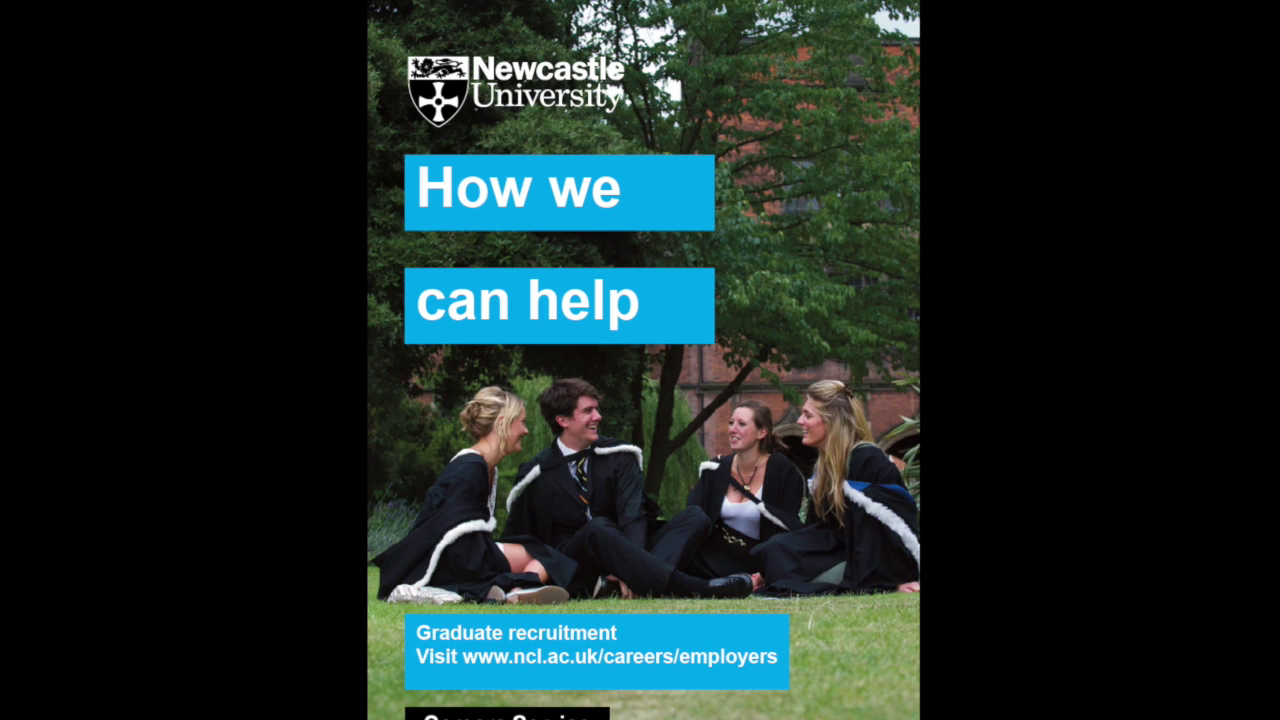
pyautogui.press('Escape')
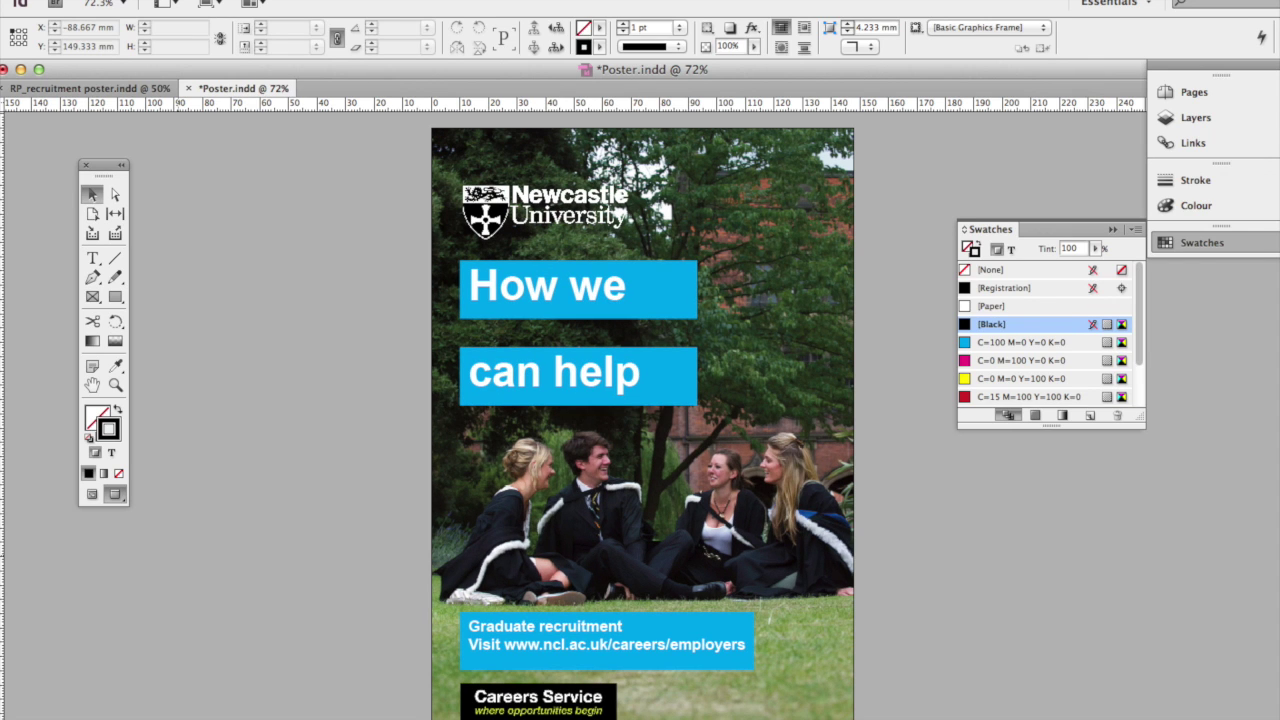
# Save the poster document, and hide and restore the workspace panels
pyautogui.click(120, 0)
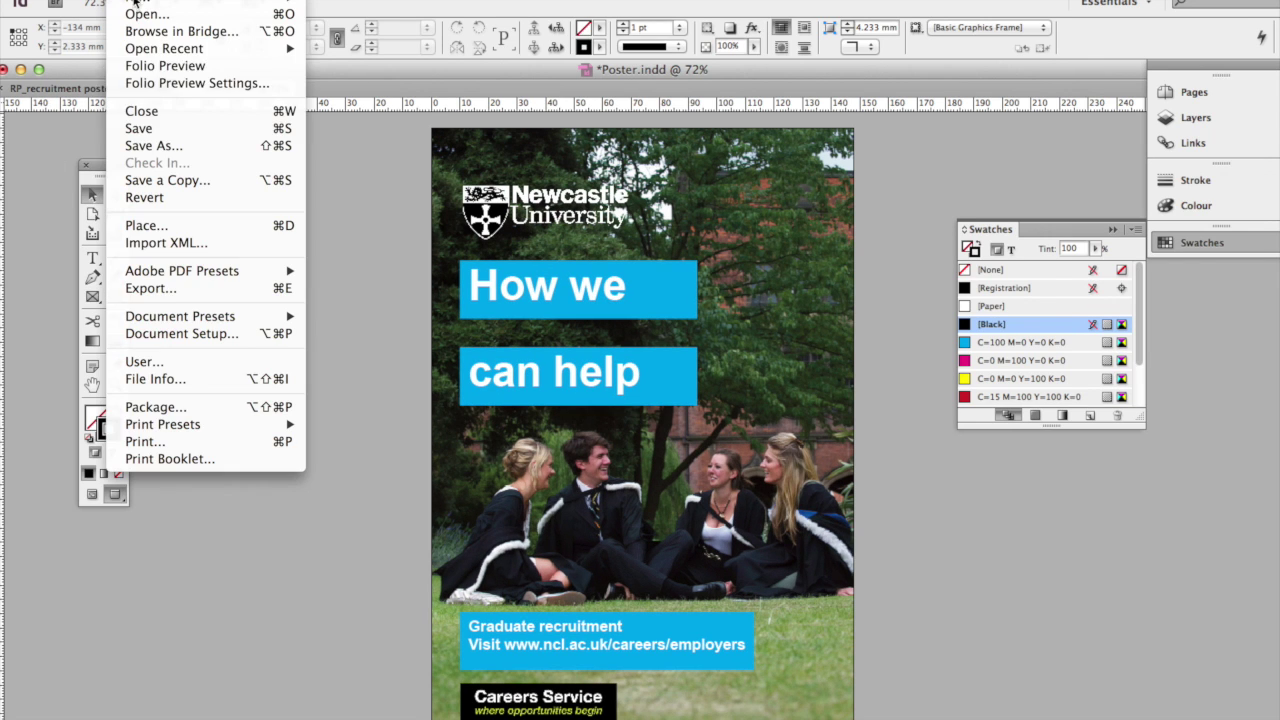
pyautogui.click(150, 129)
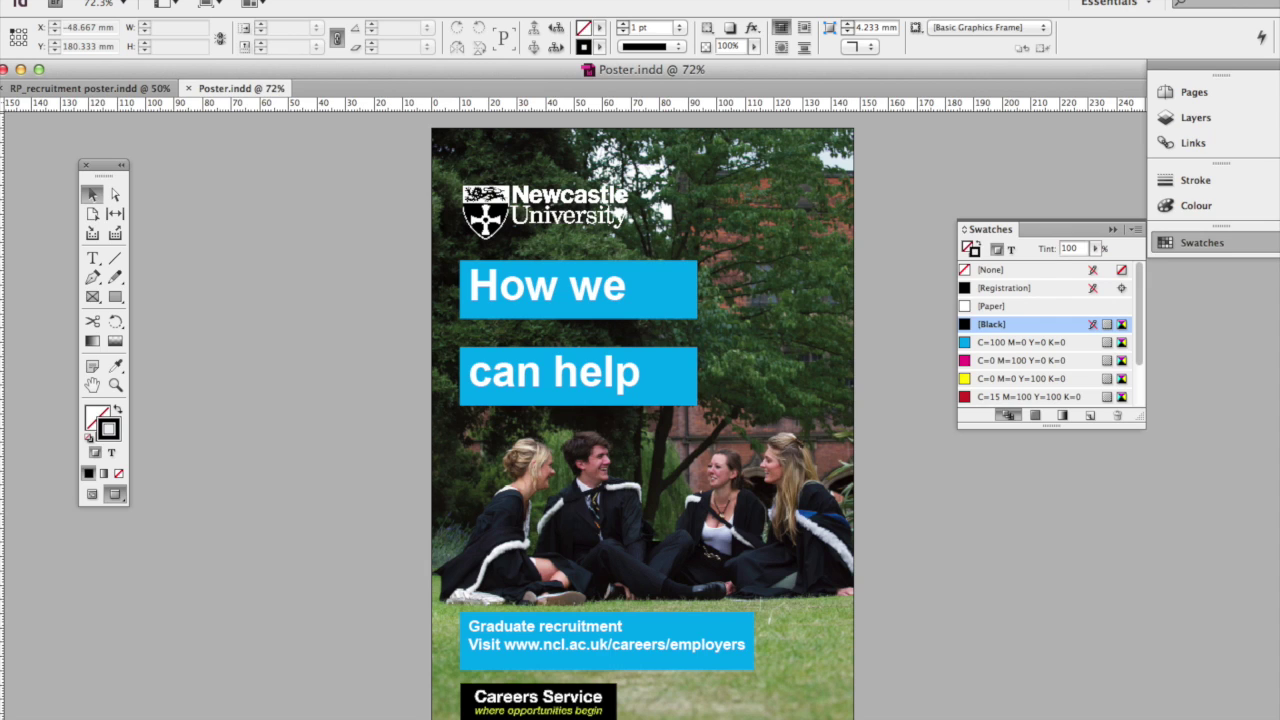
pyautogui.press('Tab')
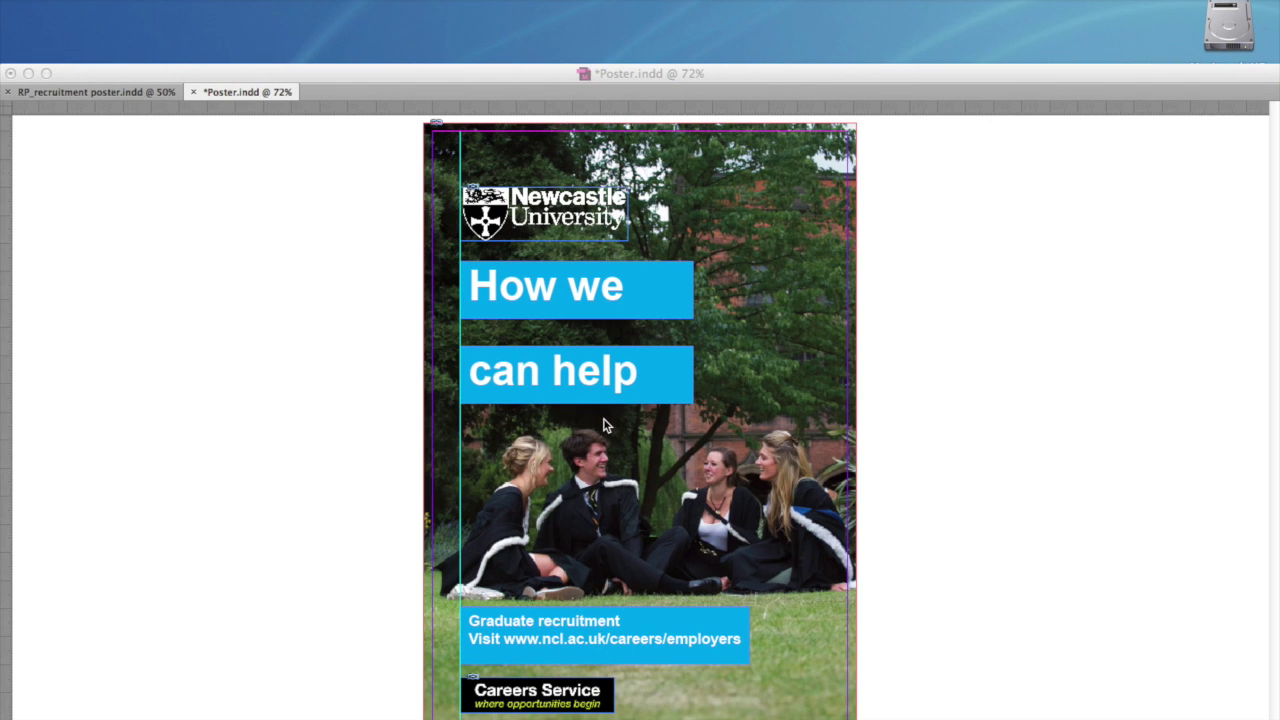
pyautogui.press('Tab')
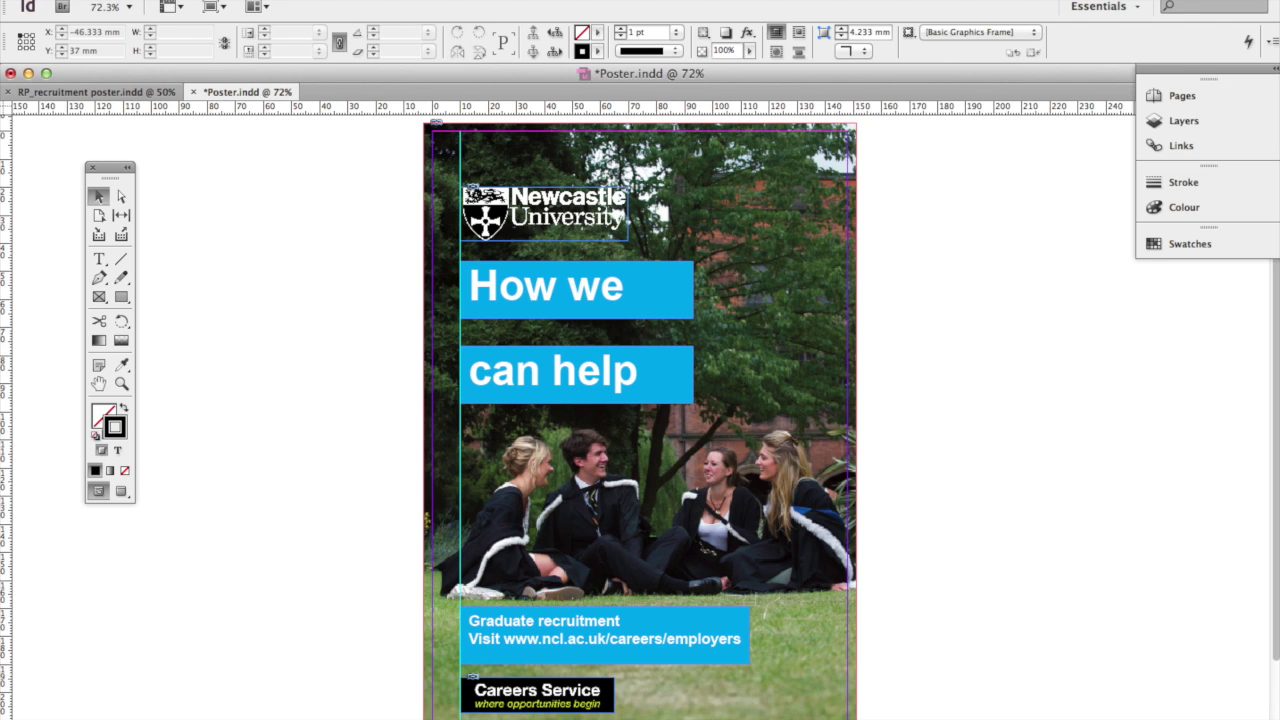
# Set up an Adobe PDF (Print) export of the poster as Poster.pdf on the Desktop with the Press Quality preset
pyautogui.click(127, 0)
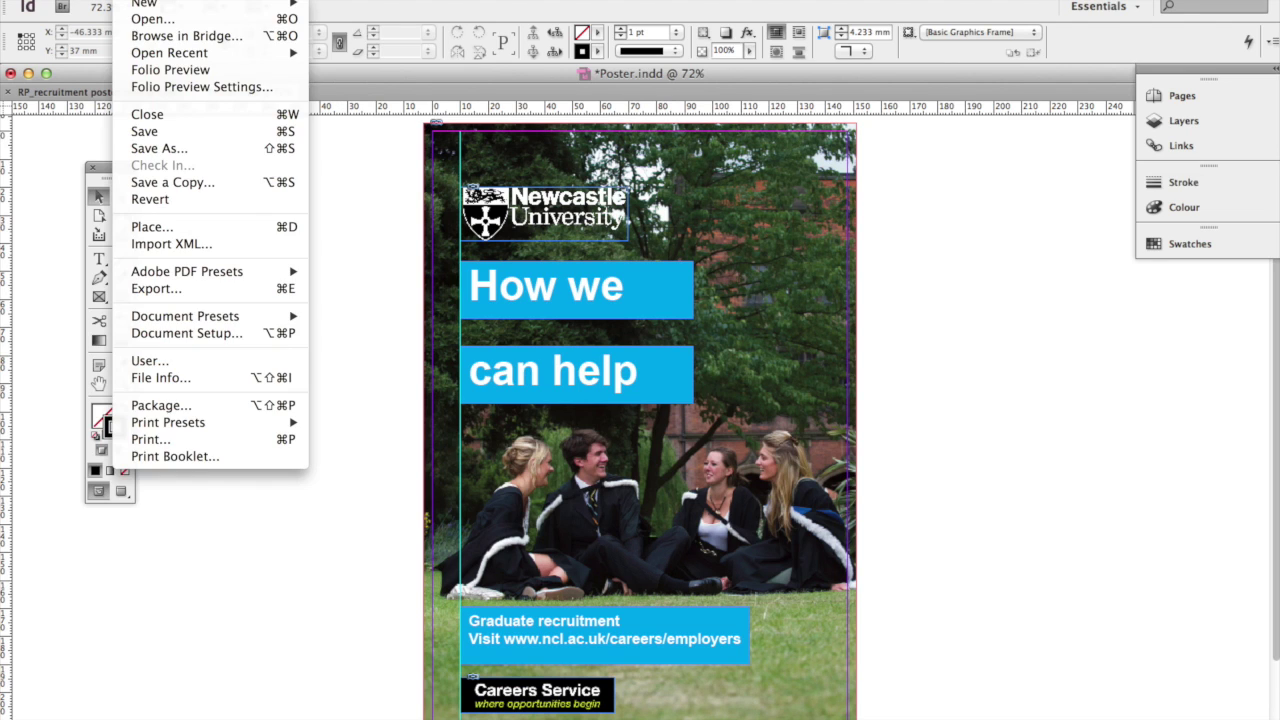
pyautogui.click(156, 288)
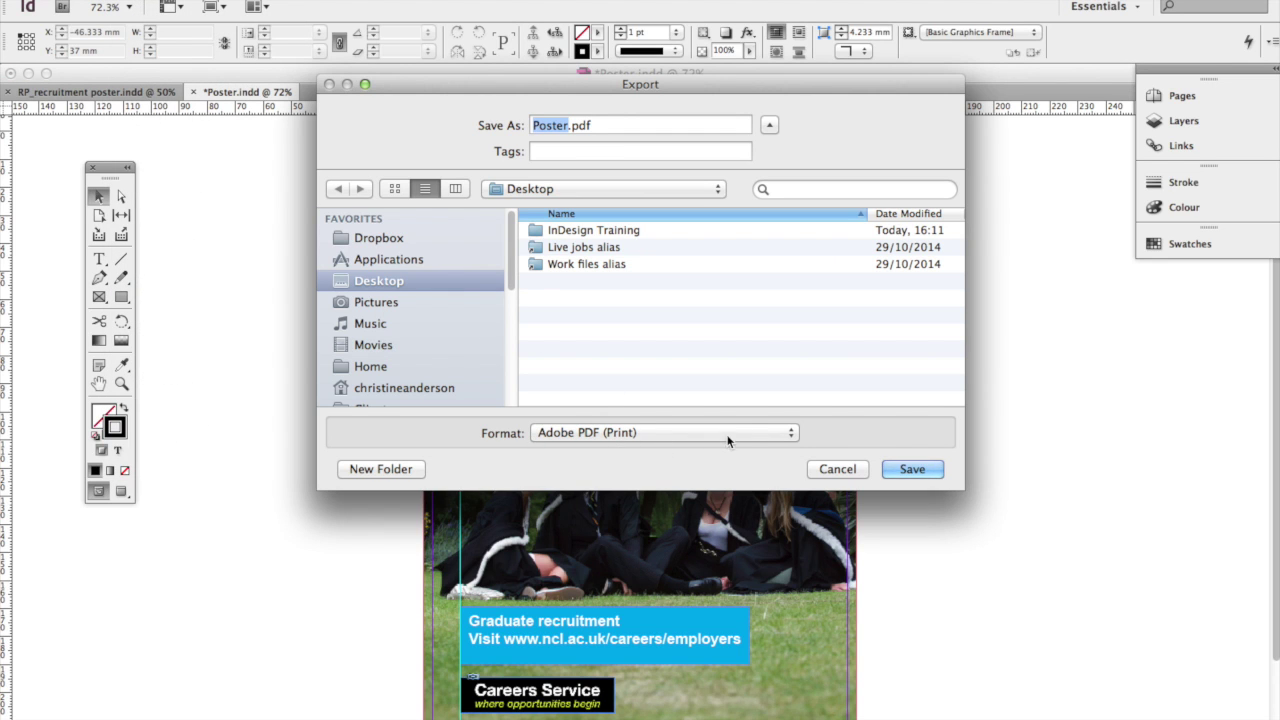
pyautogui.click(911, 469)
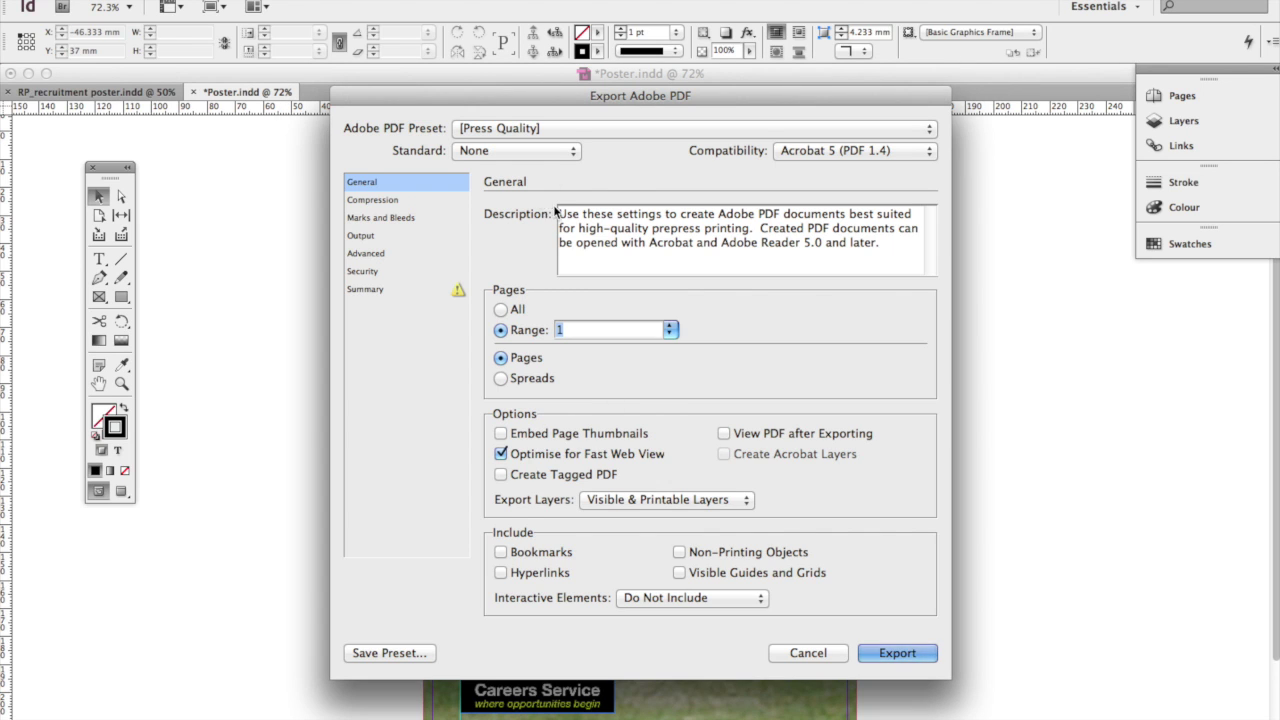
pyautogui.click(530, 129)
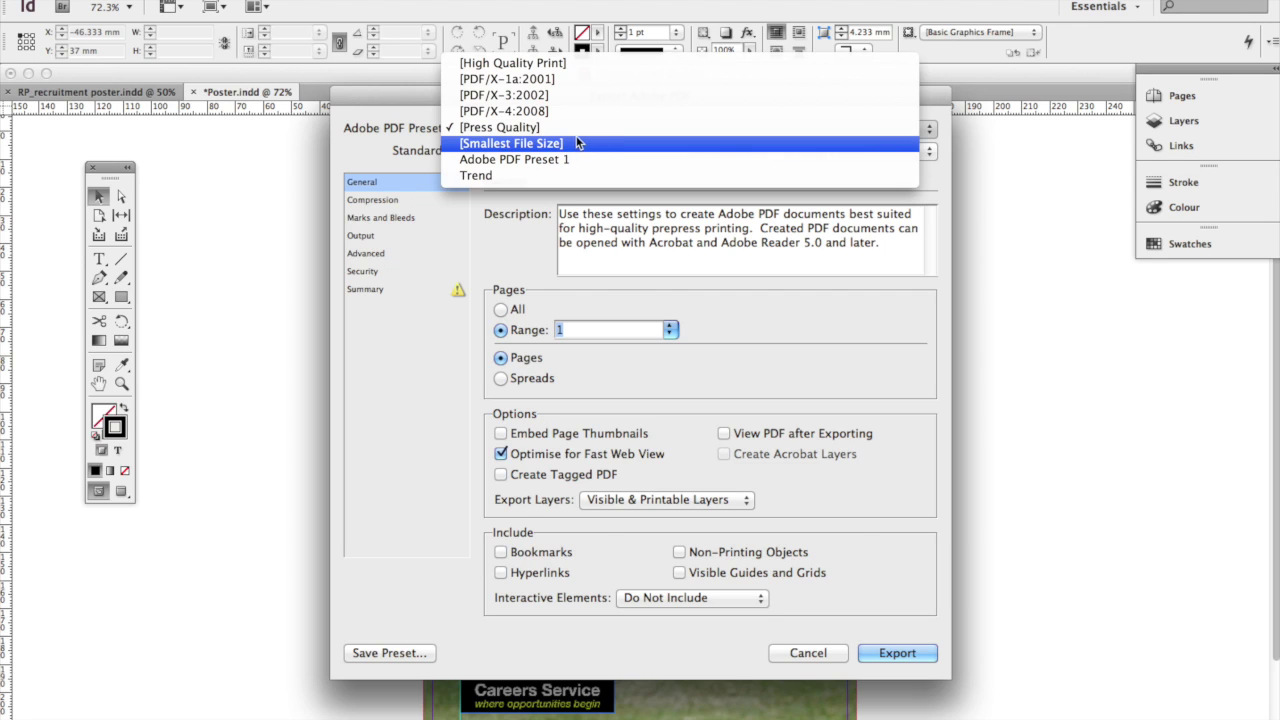
pyautogui.click(516, 134)
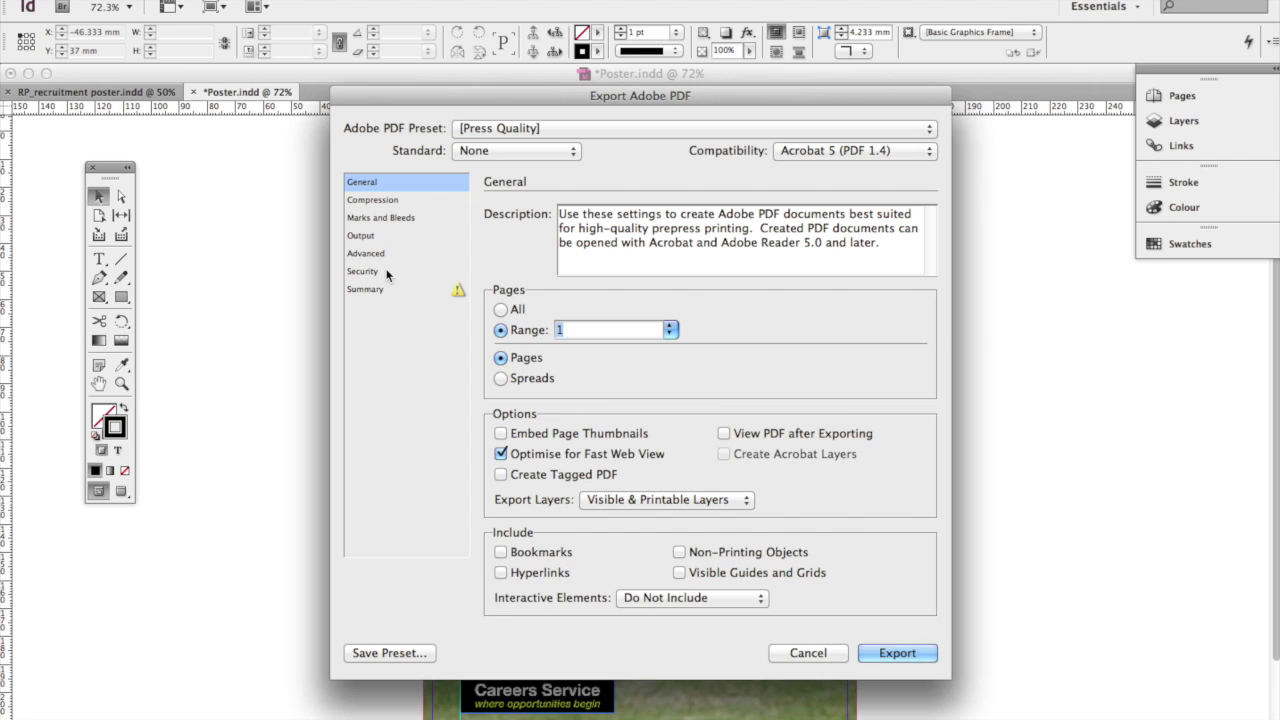
# Review the Compression, Marks and Bleeds, Output, Advanced and Summary settings of the PDF export
pyautogui.click(408, 205)
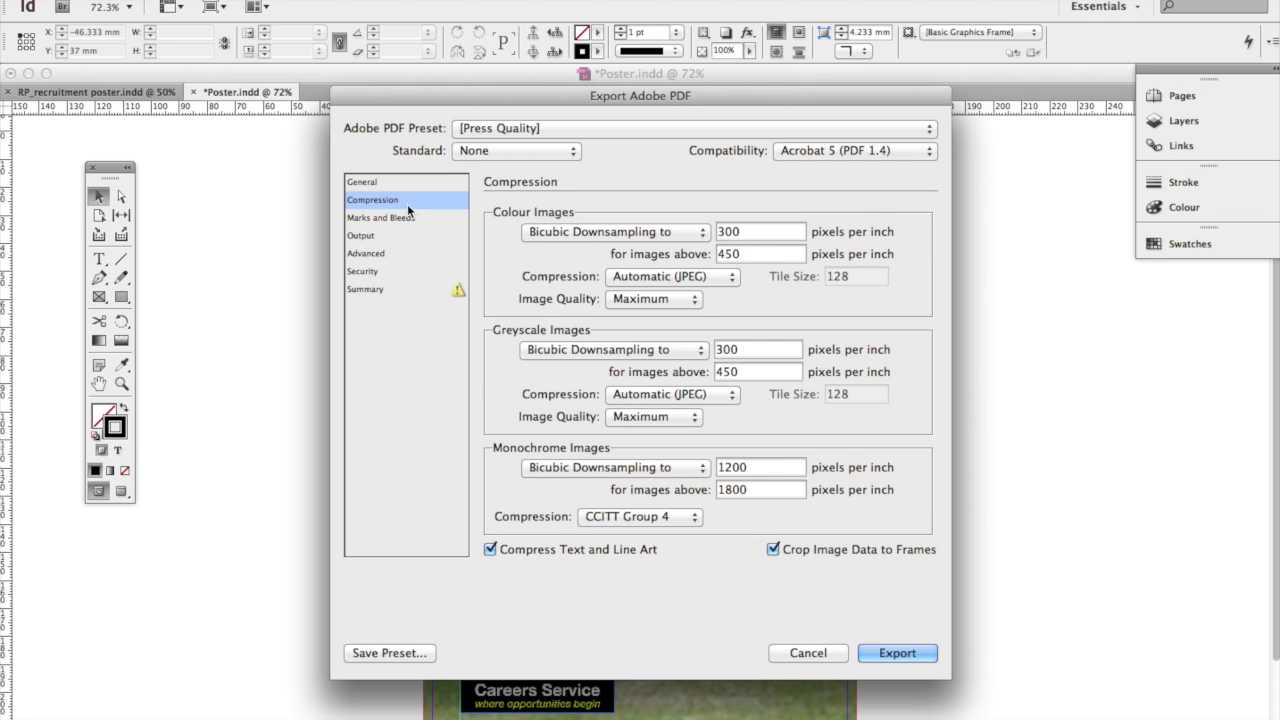
pyautogui.click(401, 219)
pyautogui.click(390, 239)
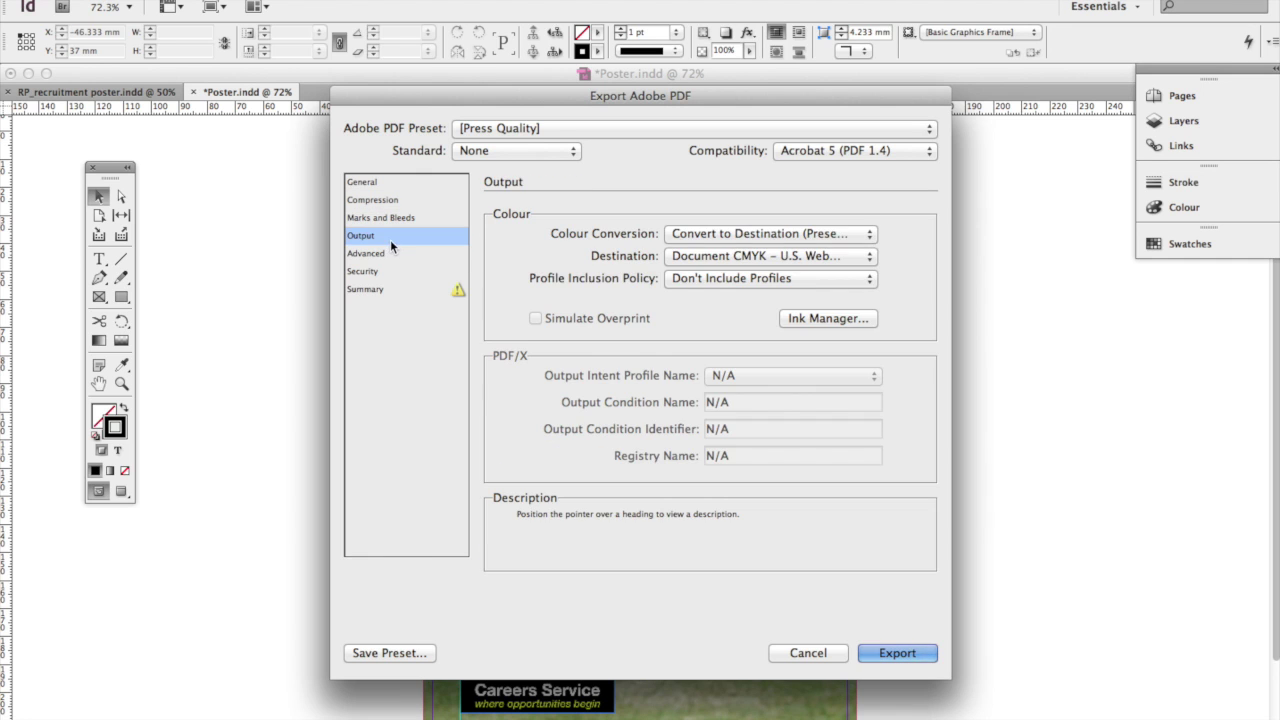
pyautogui.click(390, 252)
pyautogui.click(389, 288)
pyautogui.click(400, 183)
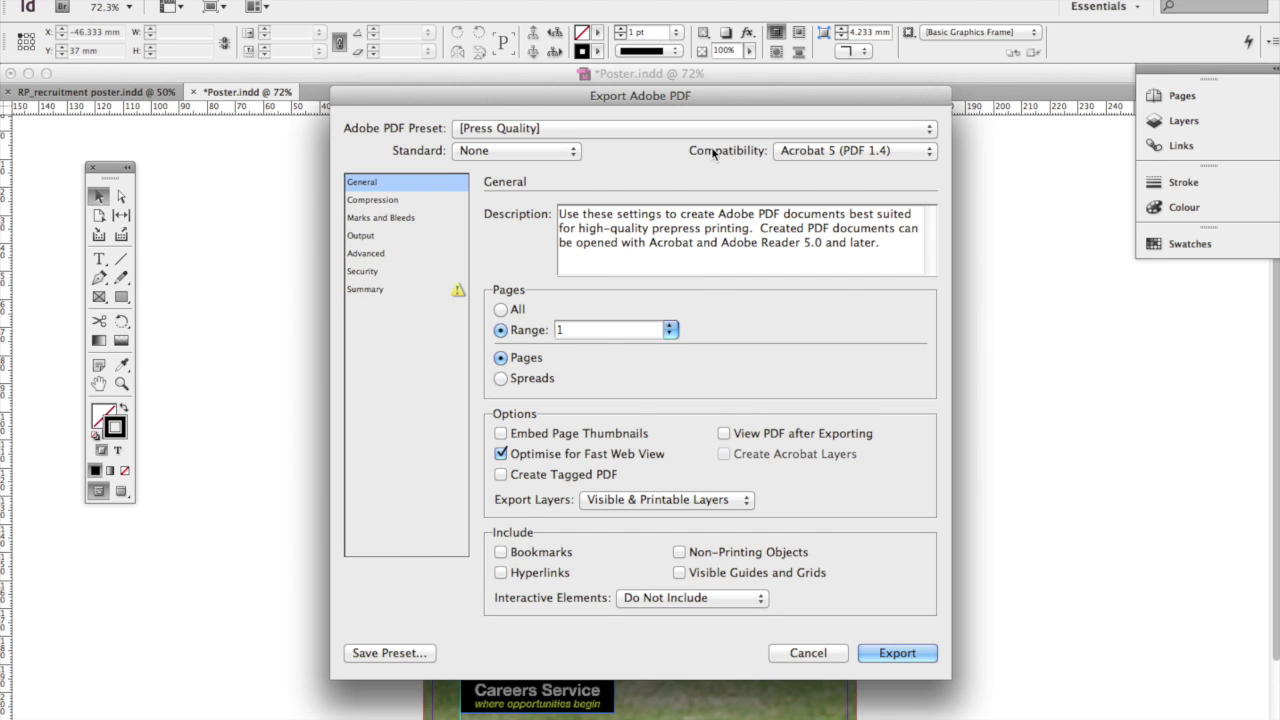
pyautogui.click(413, 204)
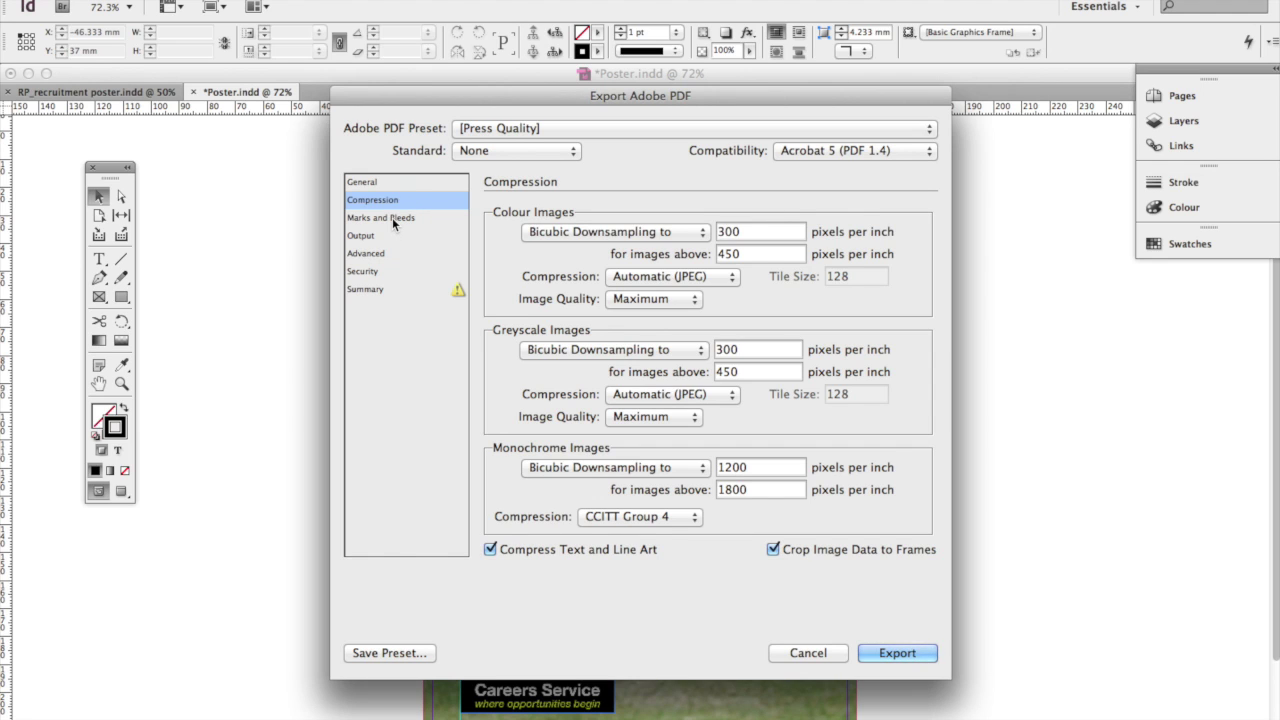
# Include all printer's marks and the document bleed settings, and export the PDF
pyautogui.click(392, 217)
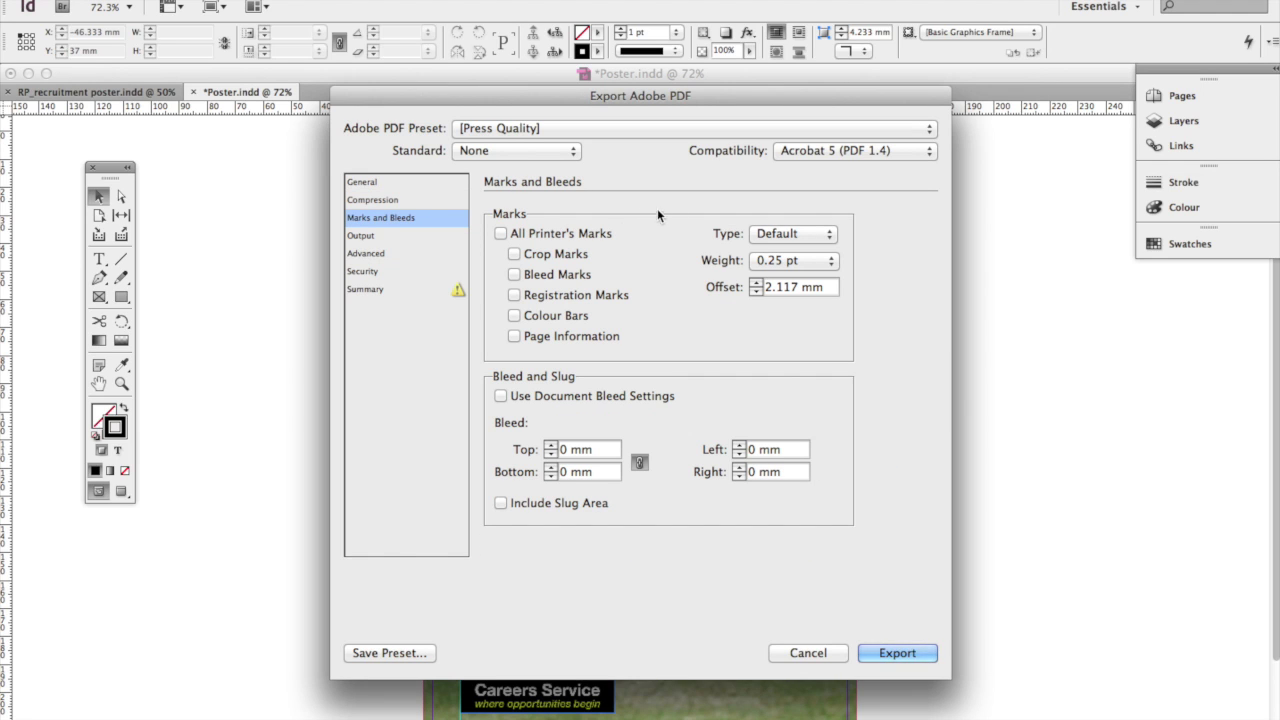
pyautogui.moveTo(615, 89); pyautogui.dragTo(728, 72)
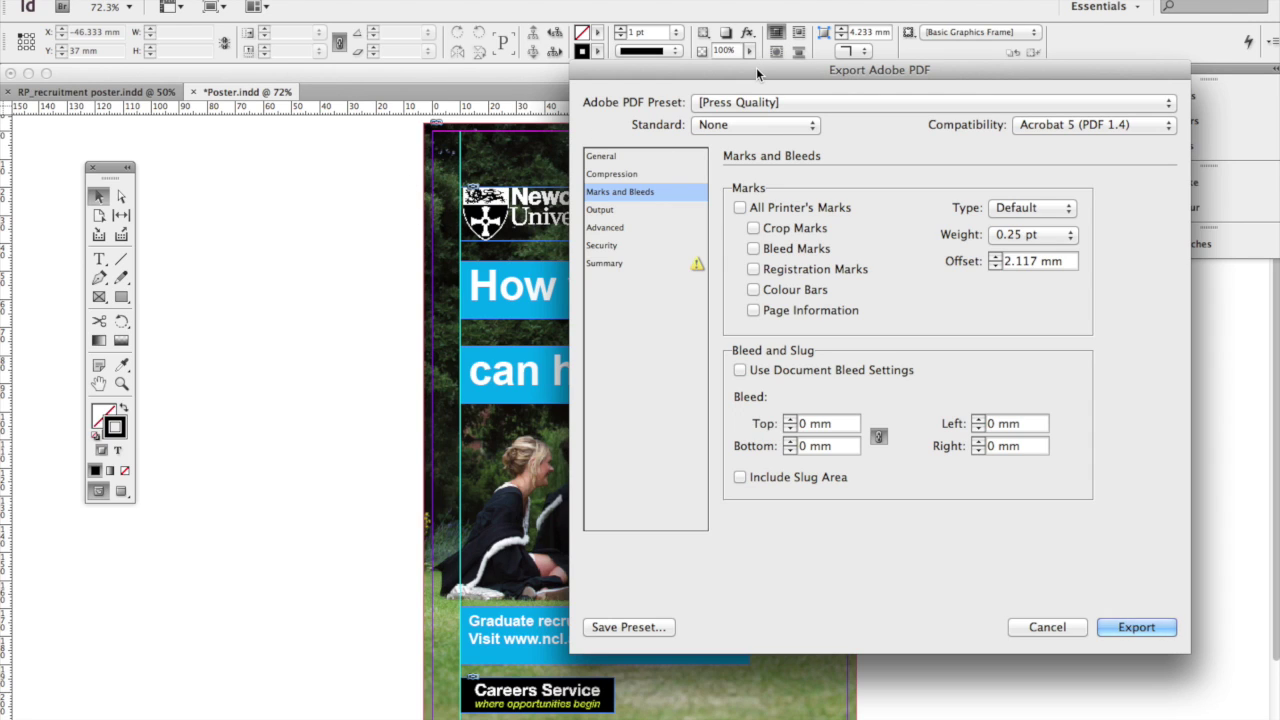
pyautogui.moveTo(756, 67)
pyautogui.mouseDown()
pyautogui.moveTo(508, 89)
pyautogui.moveTo(758, 94)
pyautogui.moveTo(780, 72)
pyautogui.mouseUp()
pyautogui.click(776, 254)
pyautogui.click(776, 233)
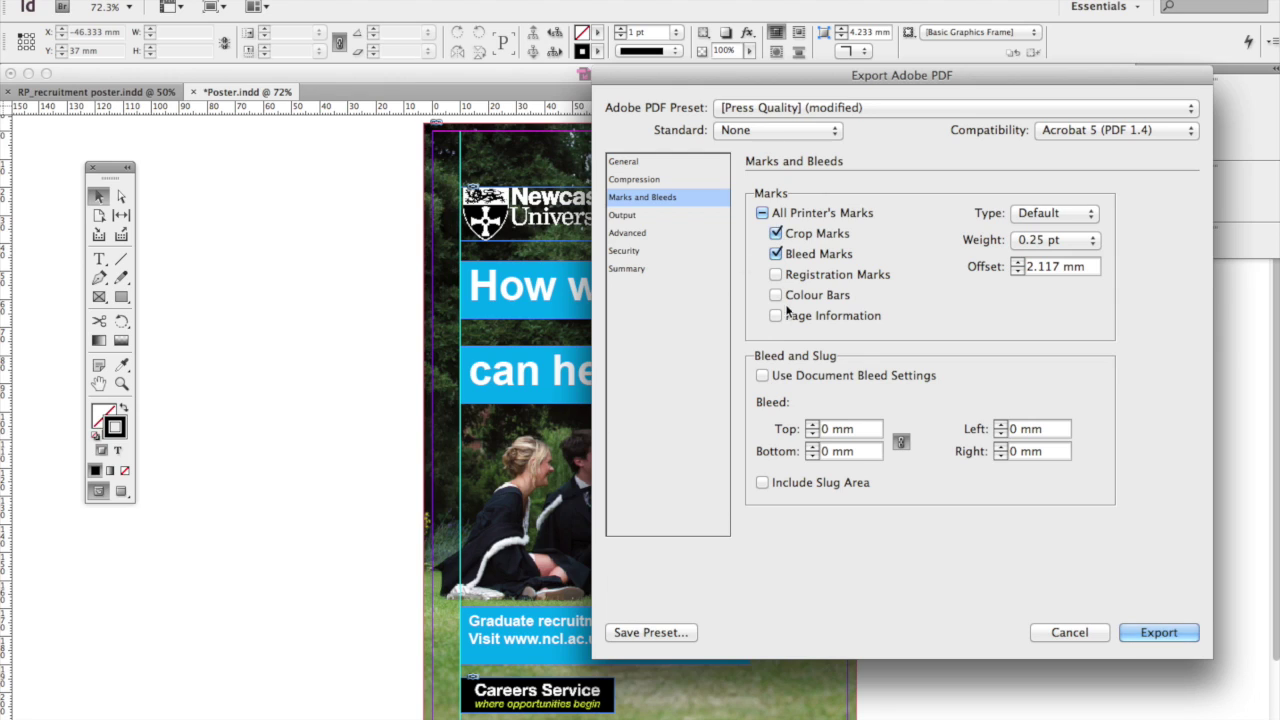
pyautogui.click(776, 274)
pyautogui.click(776, 315)
pyautogui.click(776, 315)
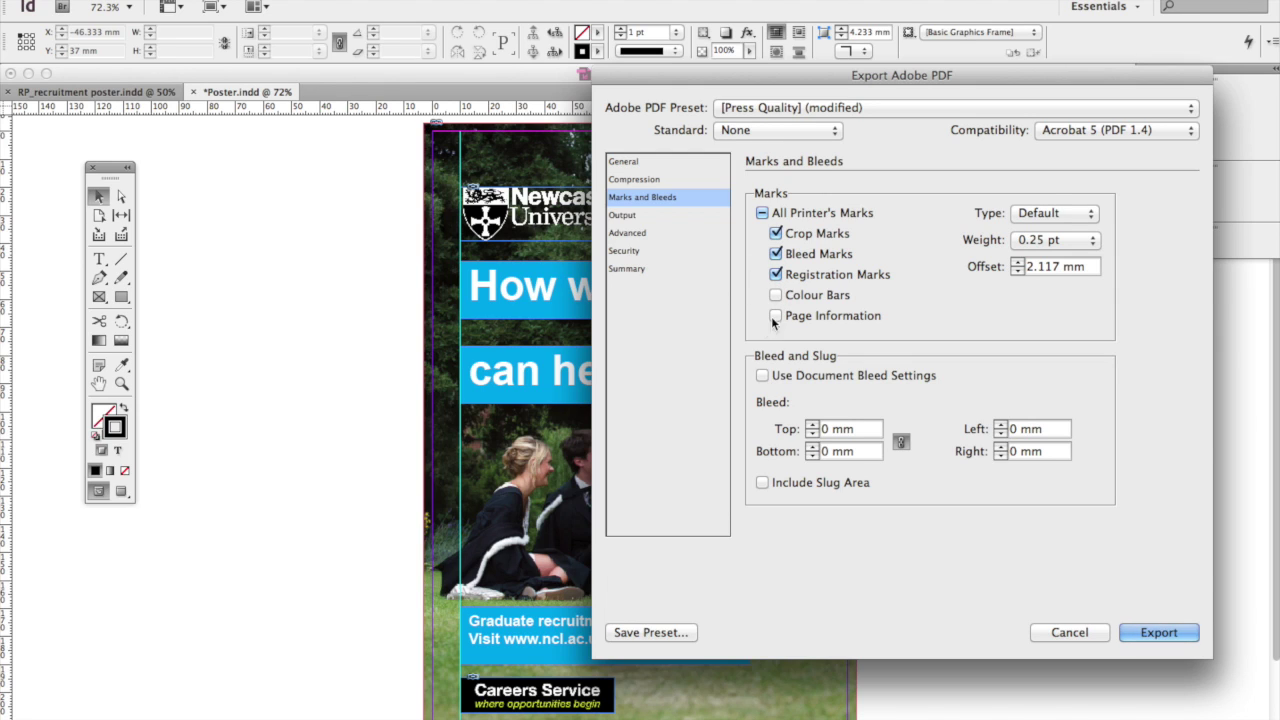
pyautogui.click(760, 212)
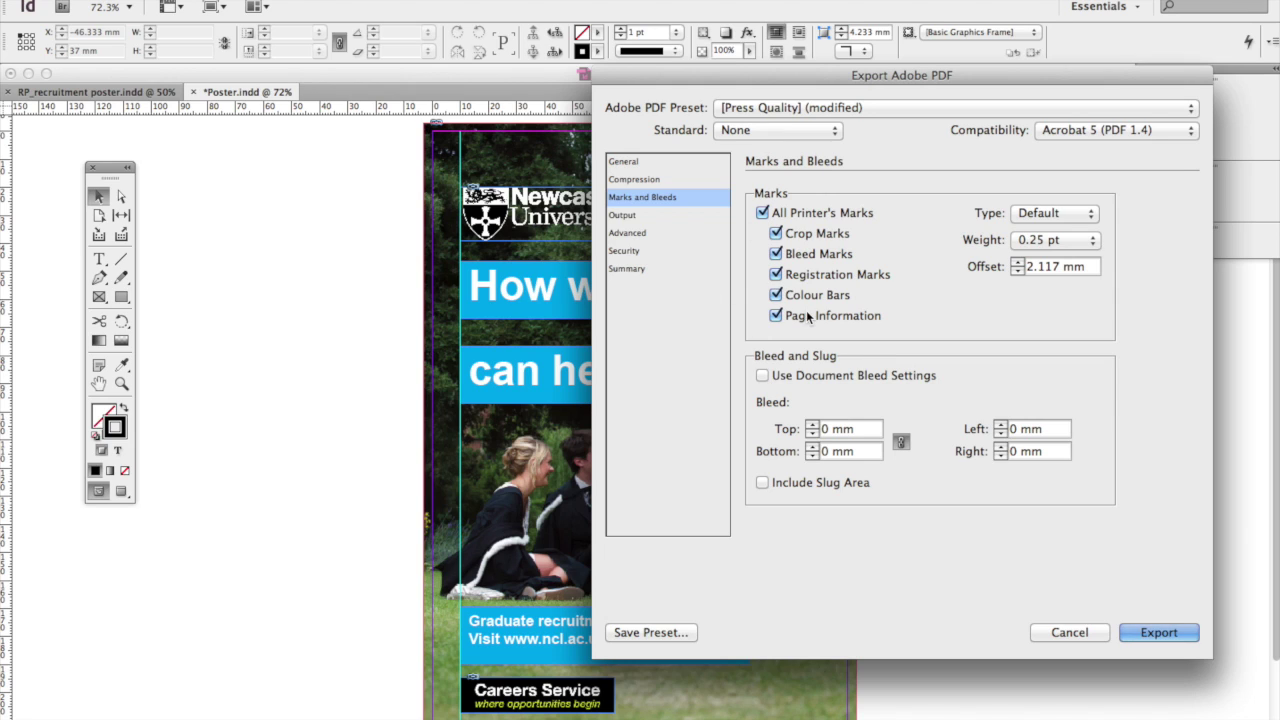
pyautogui.click(762, 375)
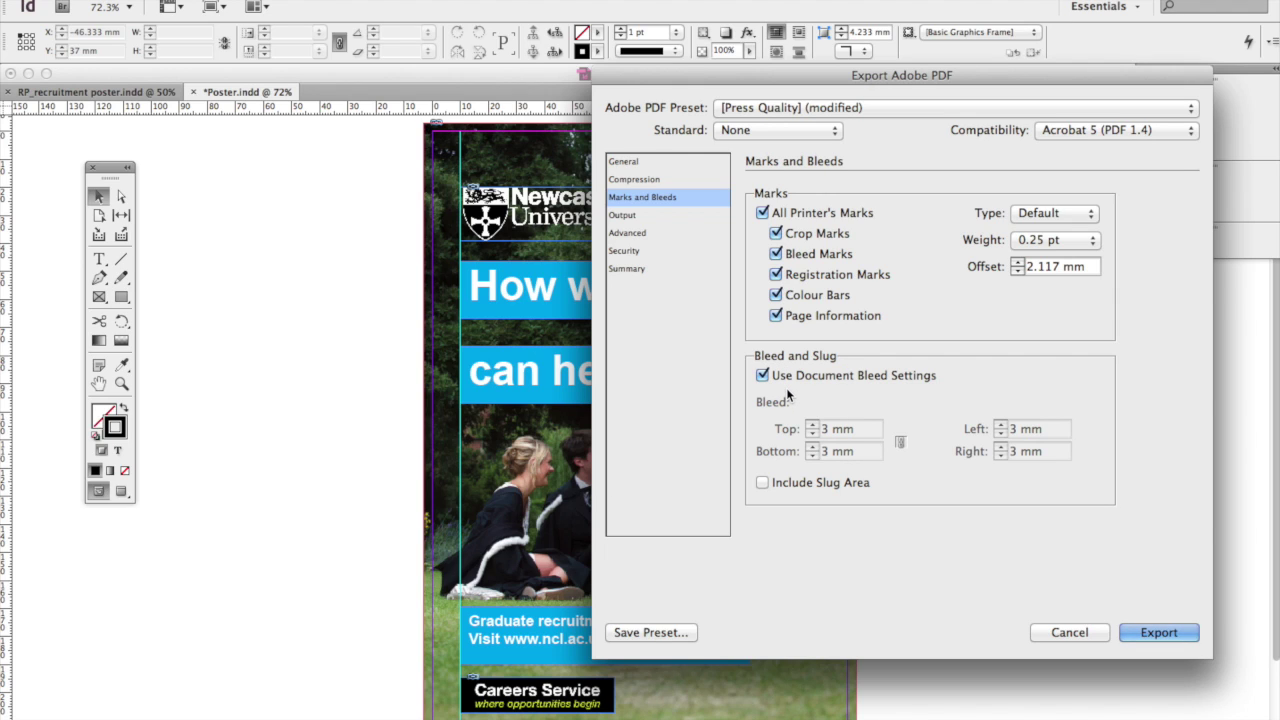
pyautogui.click(1138, 633)
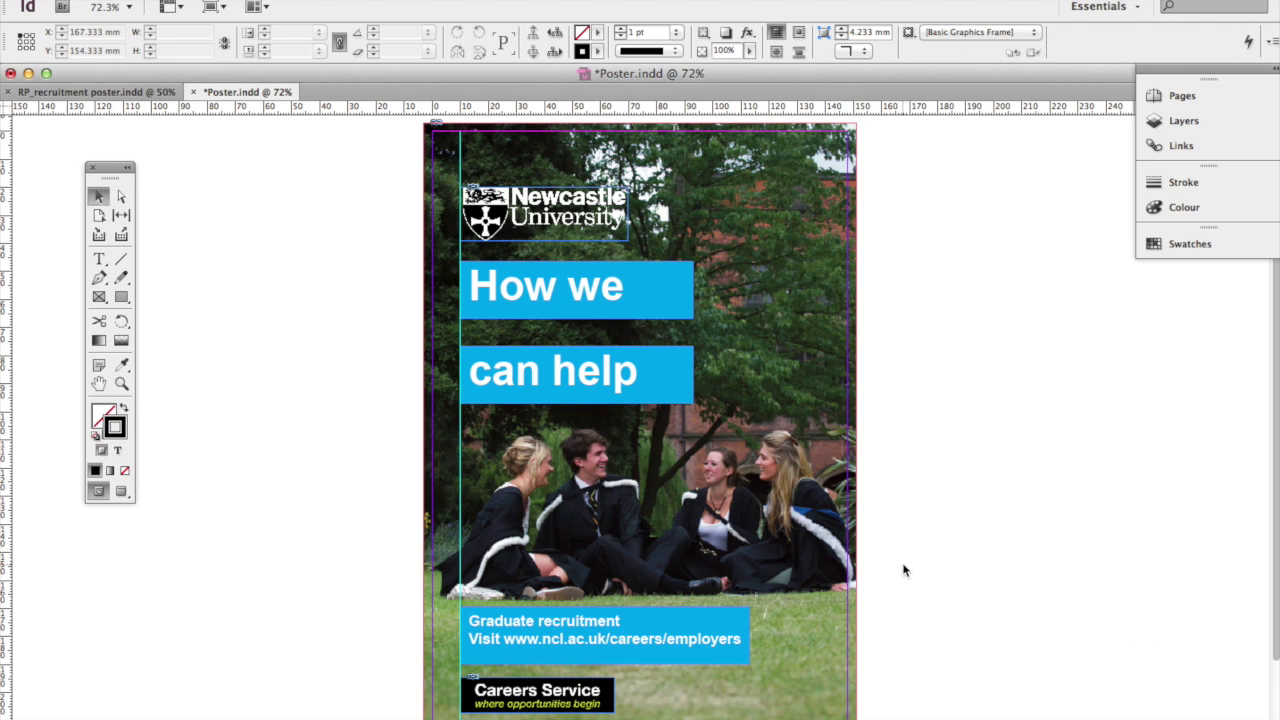
# Hide InDesign and open Poster.pdf from the desktop, fitted to the window, to check its printer's marks and bleed
pyautogui.click(76, 1)
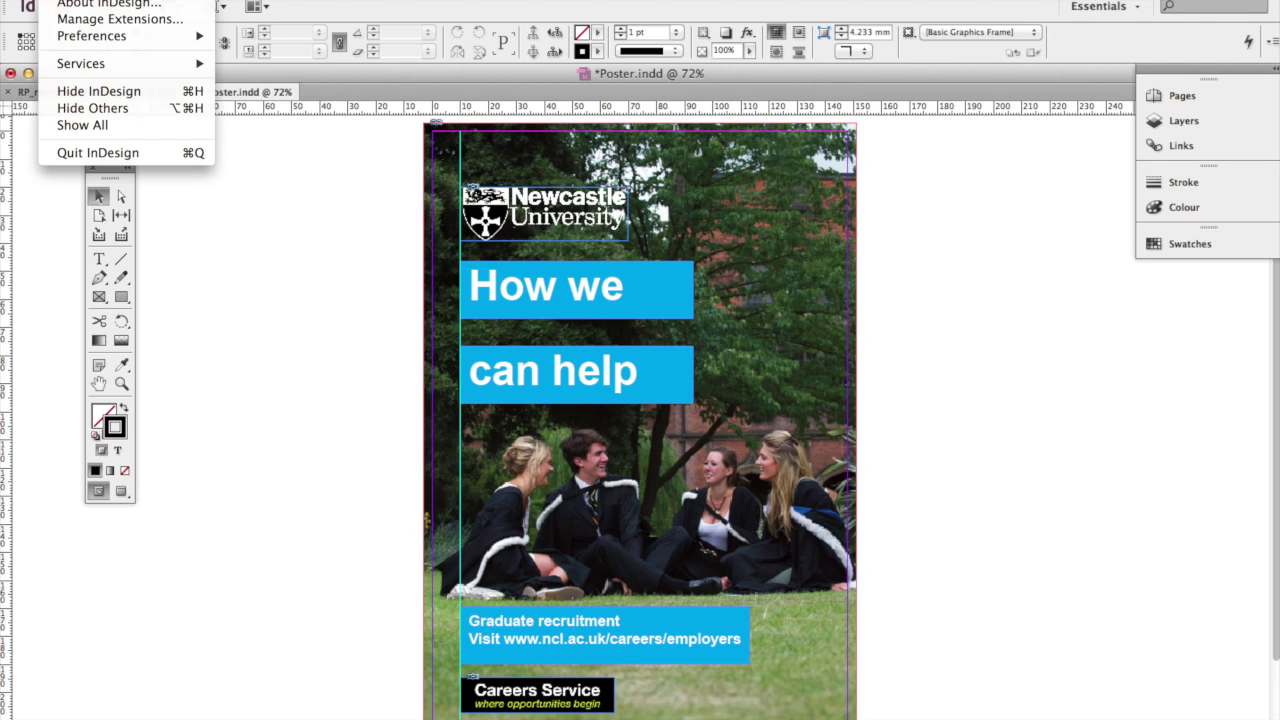
pyautogui.click(99, 91)
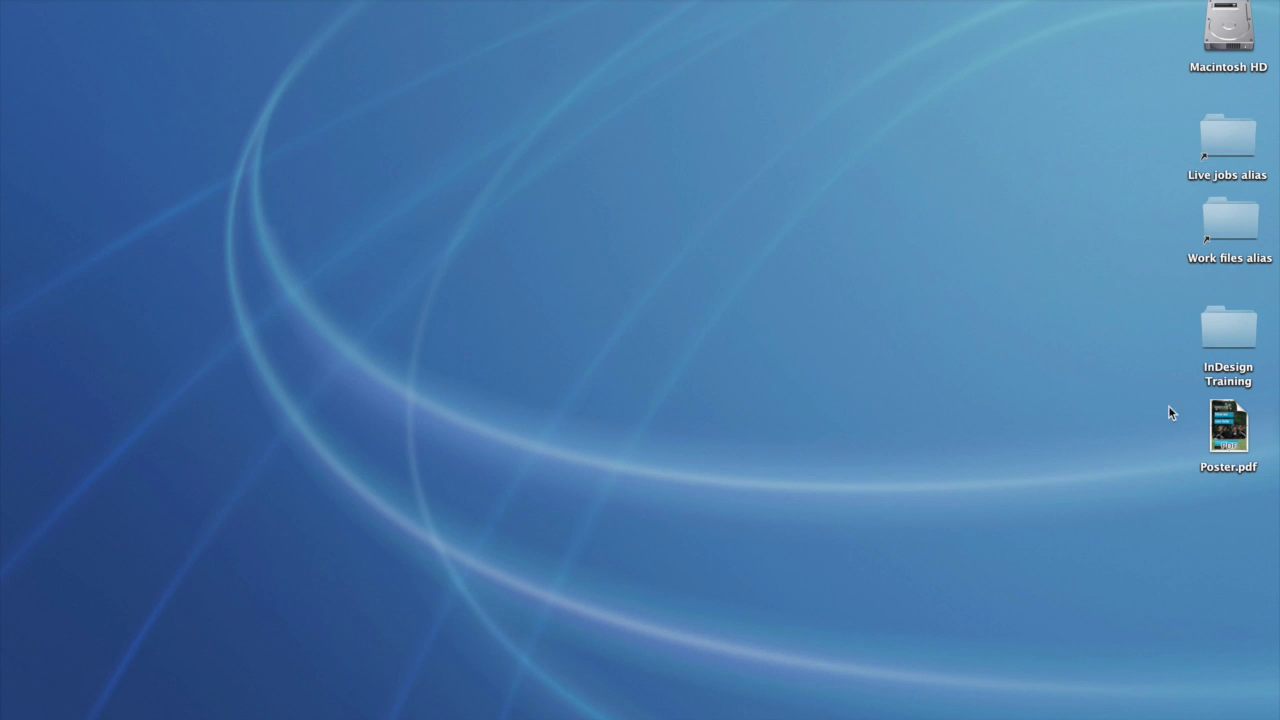
pyautogui.doubleClick(1230, 425)
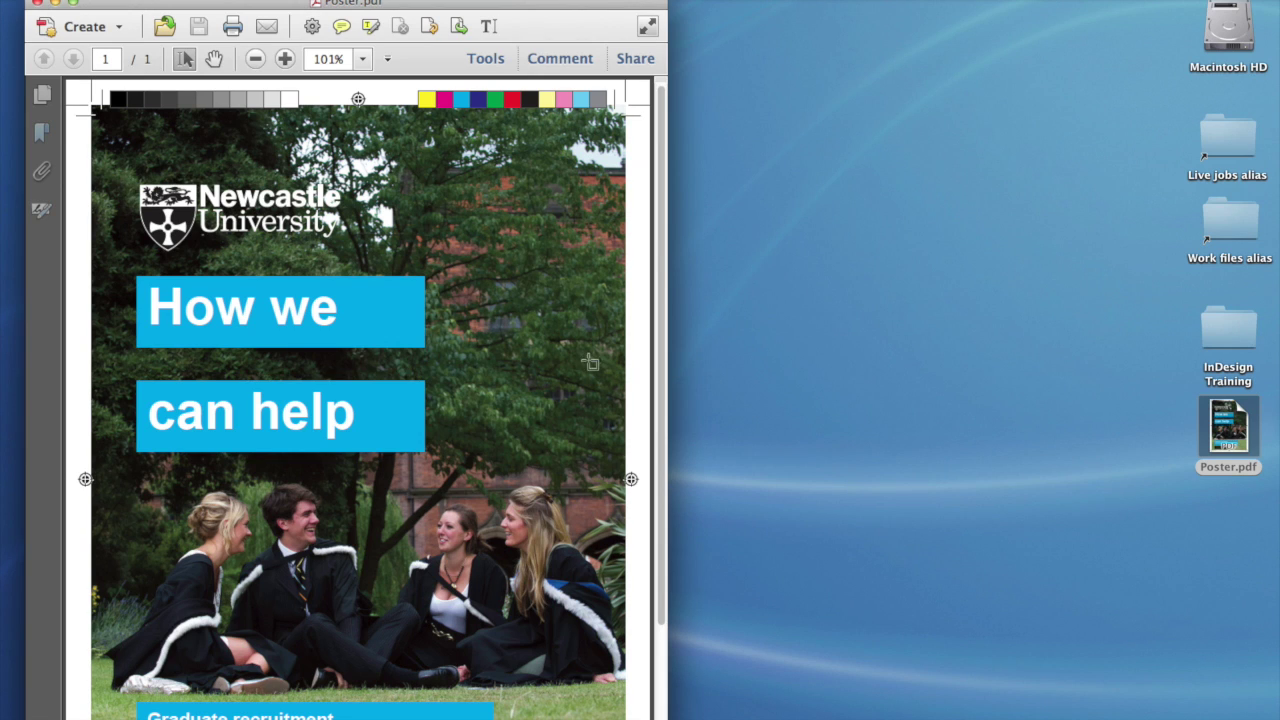
pyautogui.press('super+0')
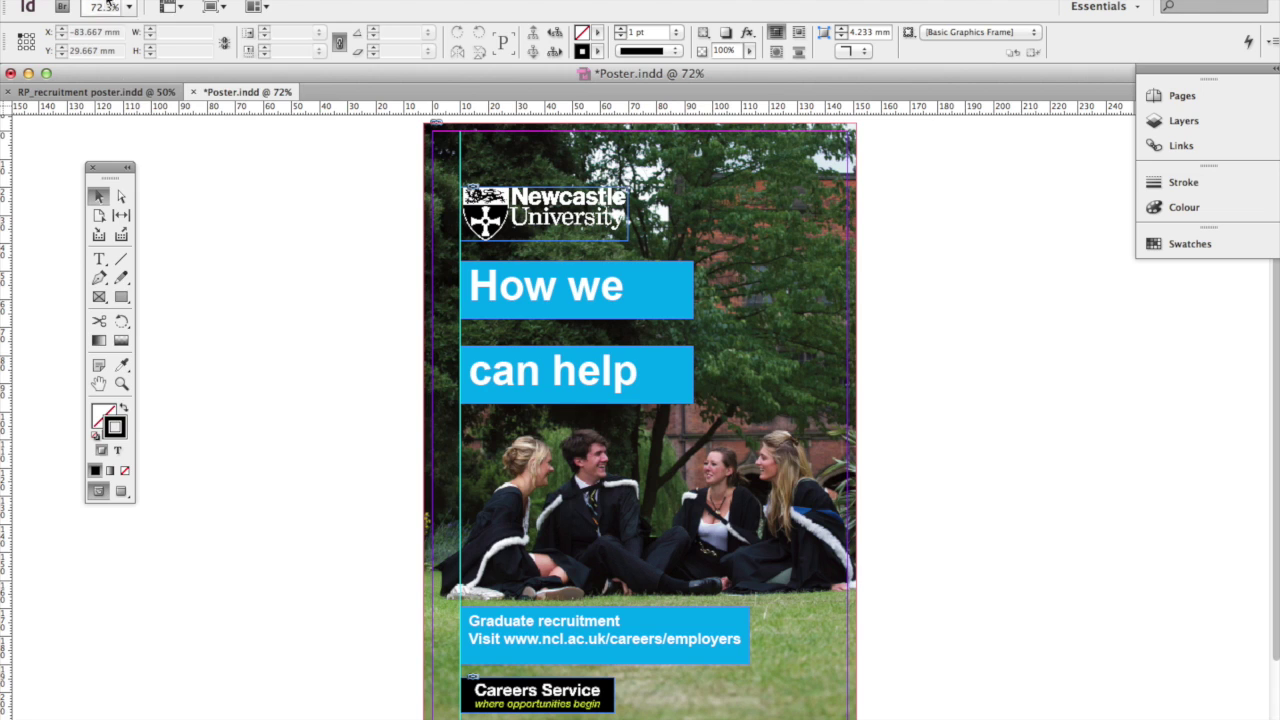
# Switch back to InDesign and set up a second Adobe PDF (Print) export named Poster2.pdf on the Desktop
pyautogui.click(140, 0)
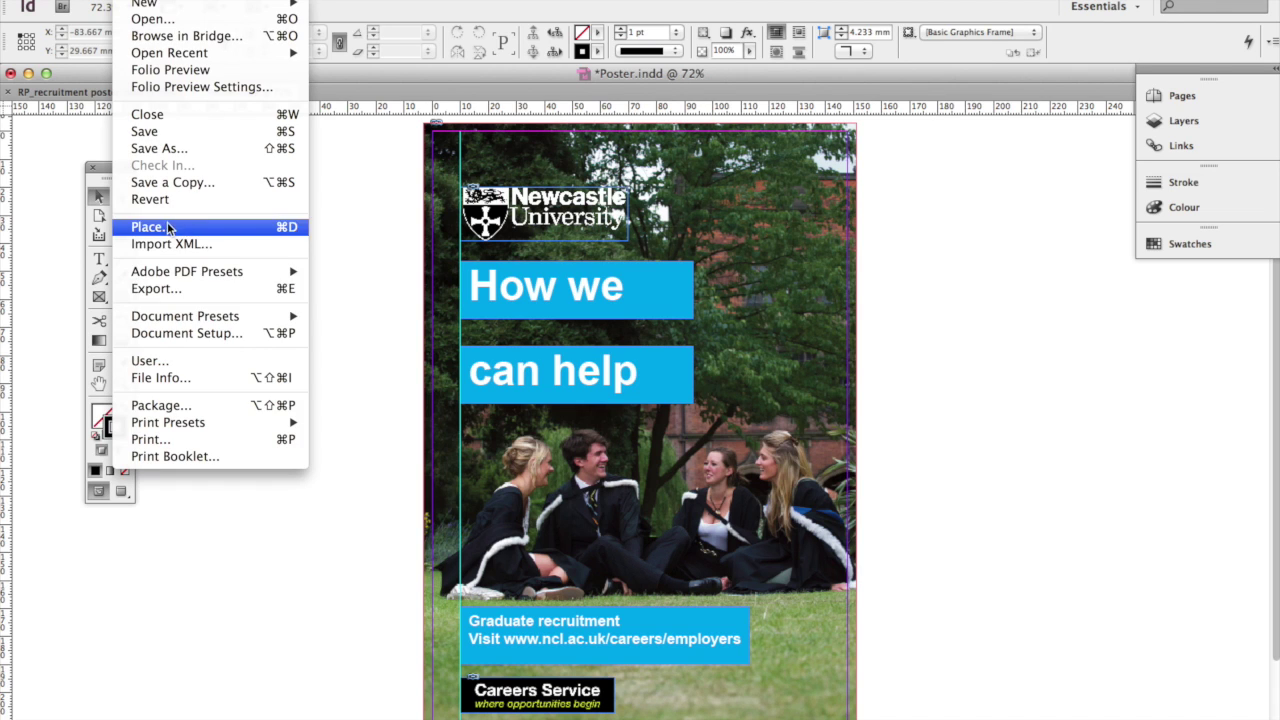
pyautogui.click(156, 288)
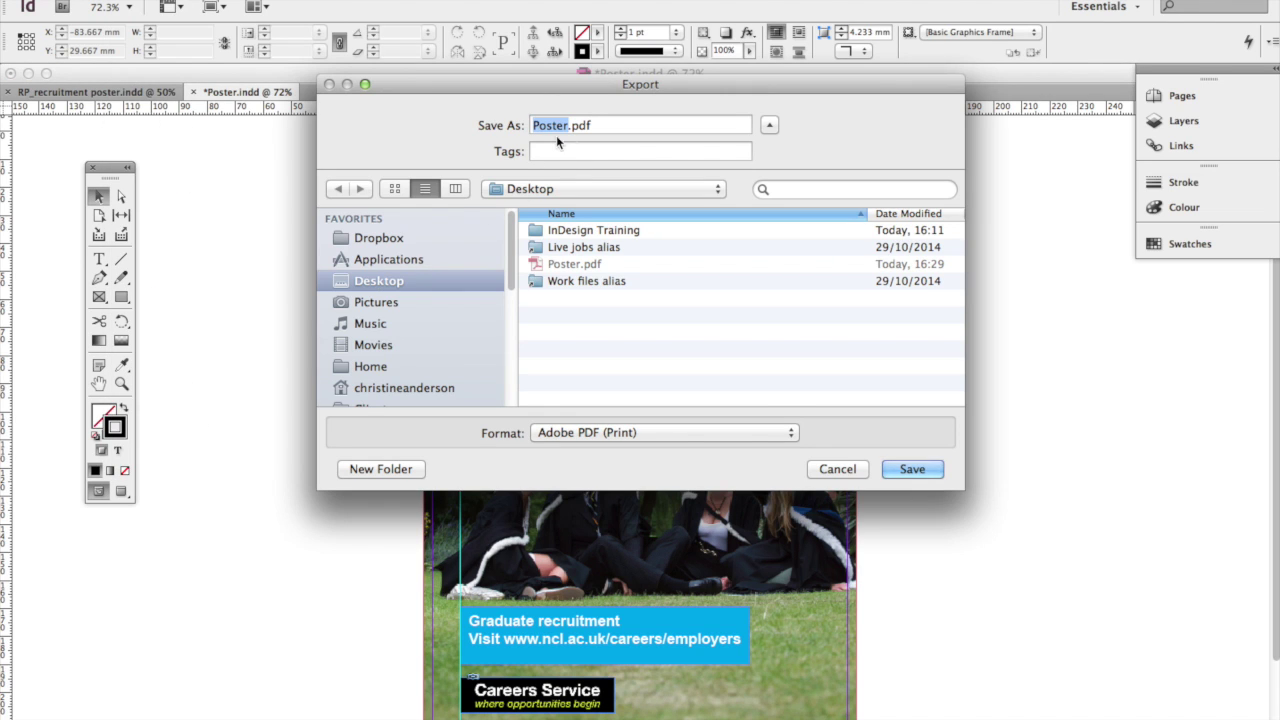
pyautogui.press('Right')
pyautogui.write('2')
pyautogui.click(925, 467)
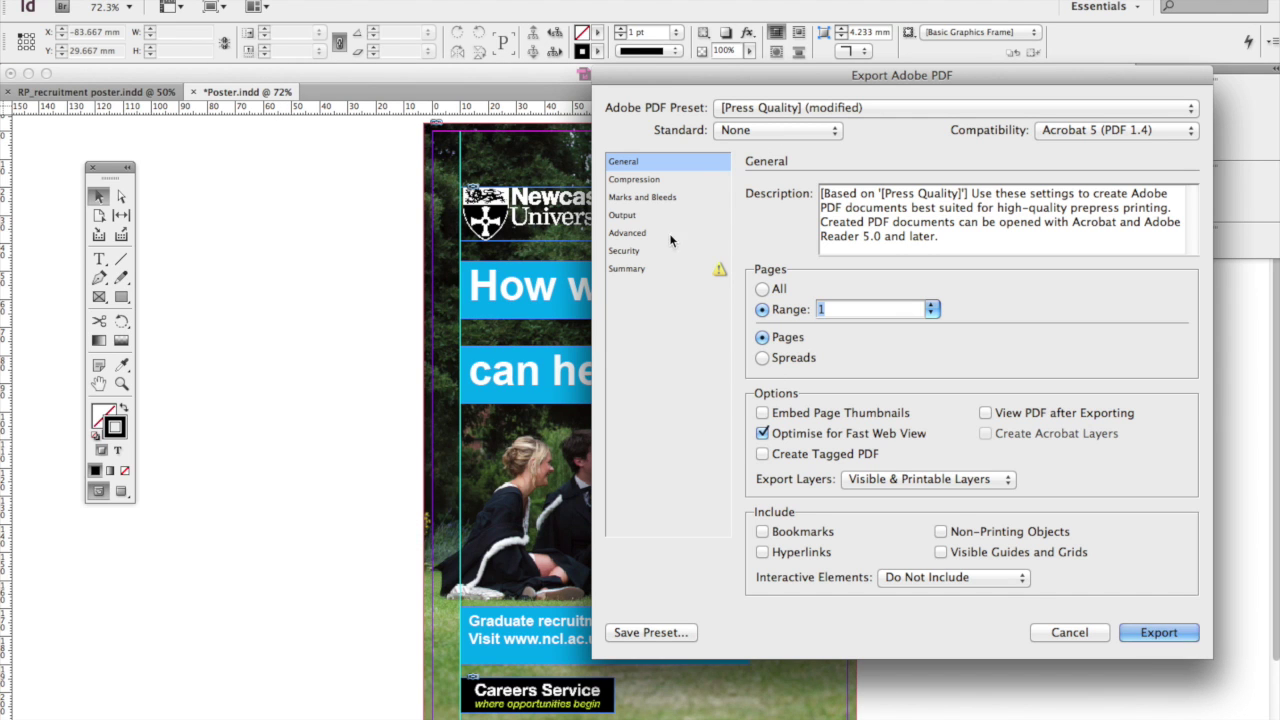
# Turn off all printer's marks and the document bleed settings for the second PDF, and export it
pyautogui.click(644, 197)
pyautogui.click(762, 213)
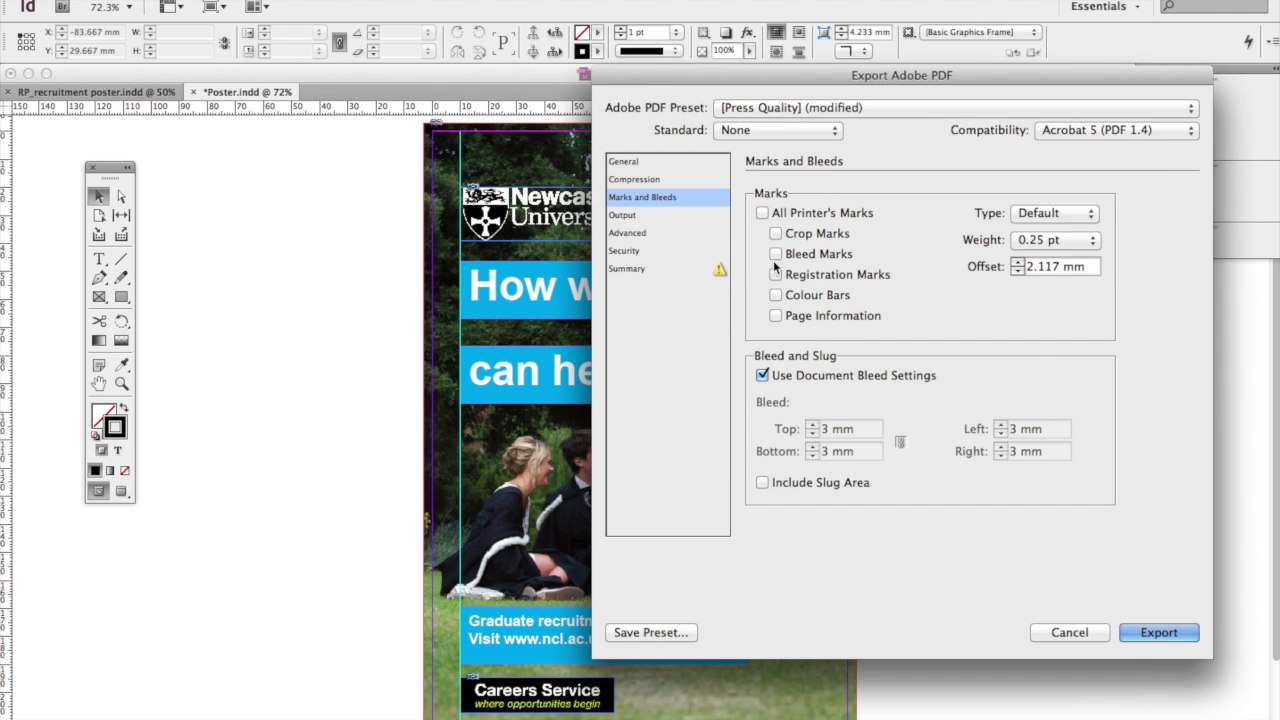
pyautogui.click(762, 375)
pyautogui.click(1150, 633)
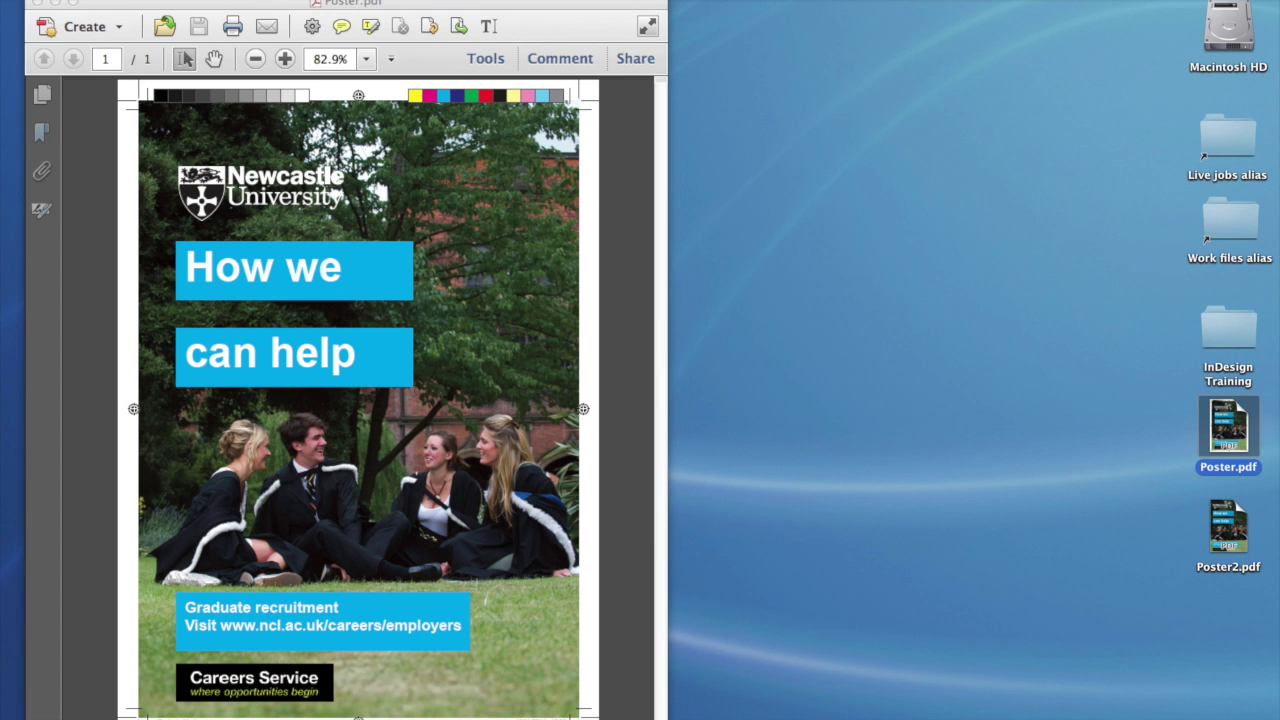
# Open Poster2.pdf from the desktop to check the version without marks and bleed
pyautogui.click(1214, 528)
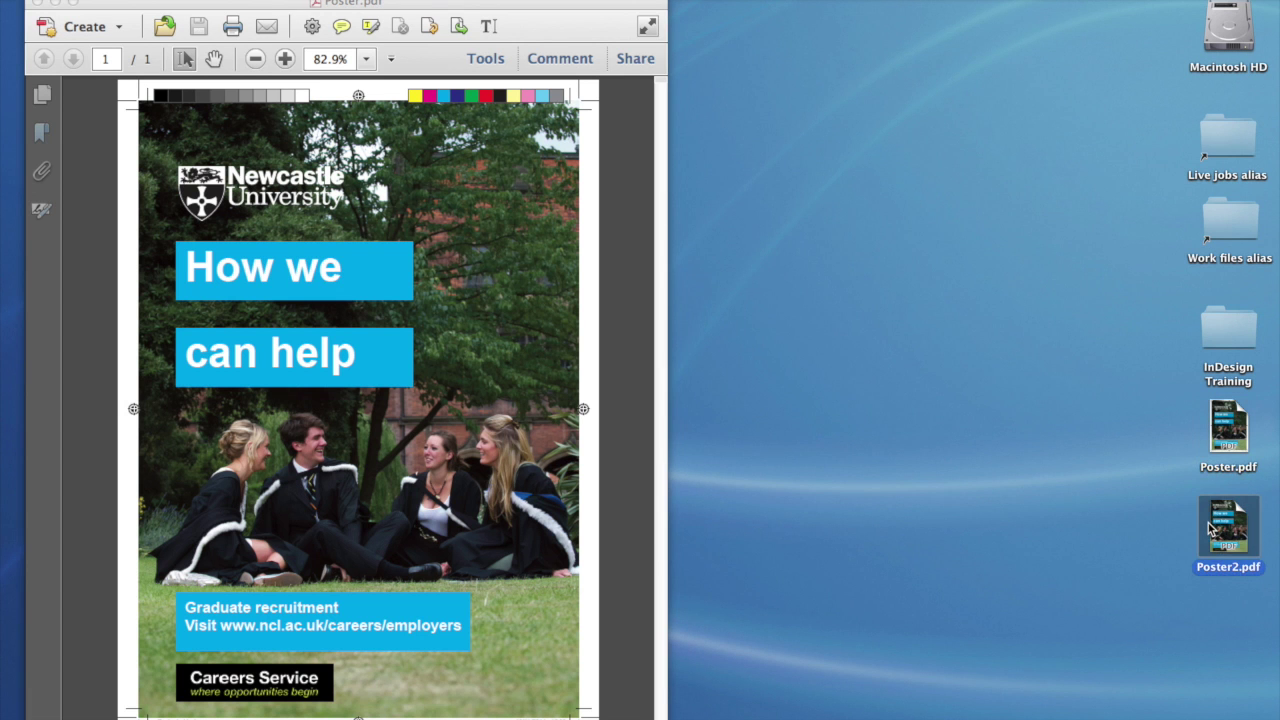
pyautogui.doubleClick(1214, 528)
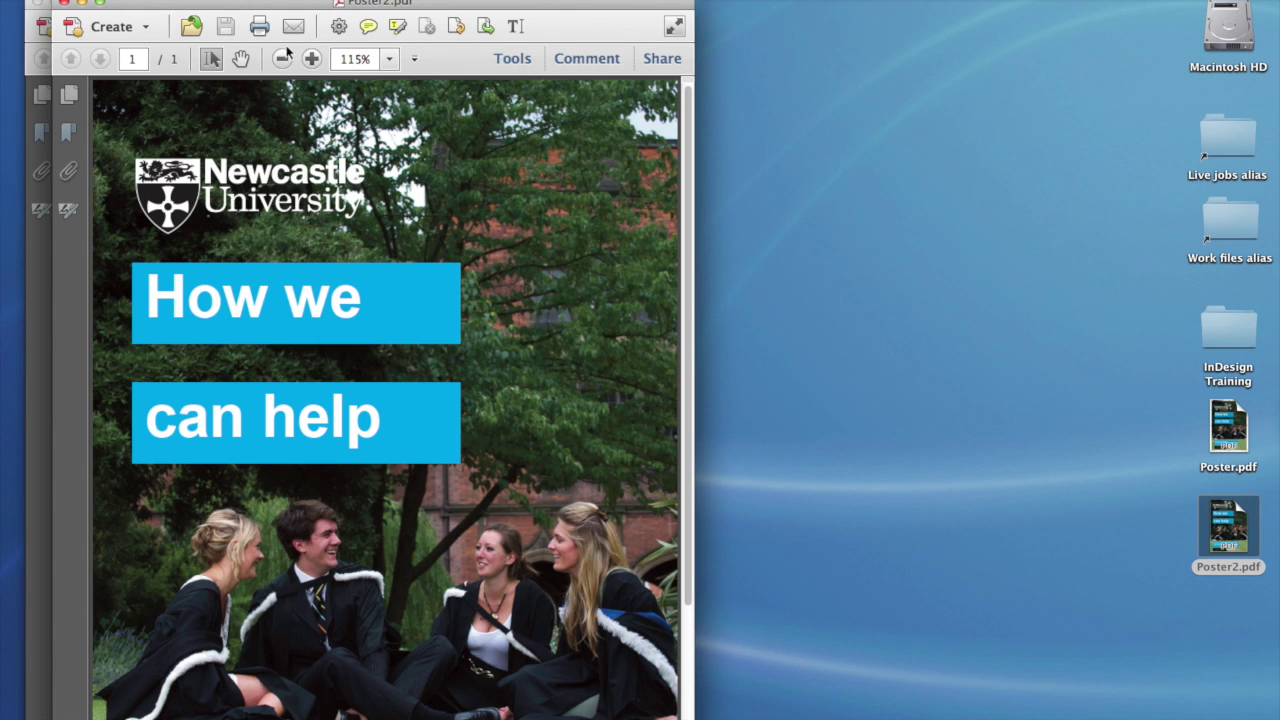
# Zoom out Poster2.pdf to 75% to check the whole page without printer's marks and bleed
pyautogui.click(283, 57)
pyautogui.click(284, 57)
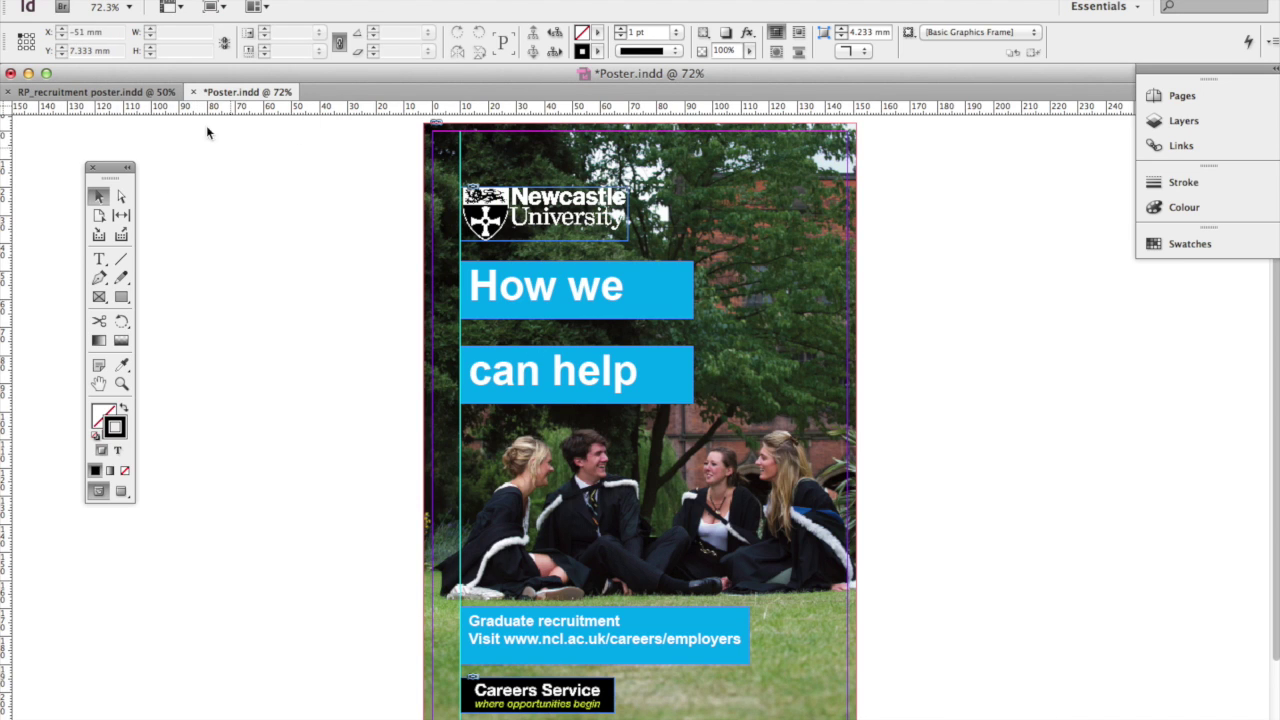
# Switch back to InDesign, start packaging the poster document and save the publication so packaging can continue
pyautogui.click(126, 0)
pyautogui.click(126, 0)
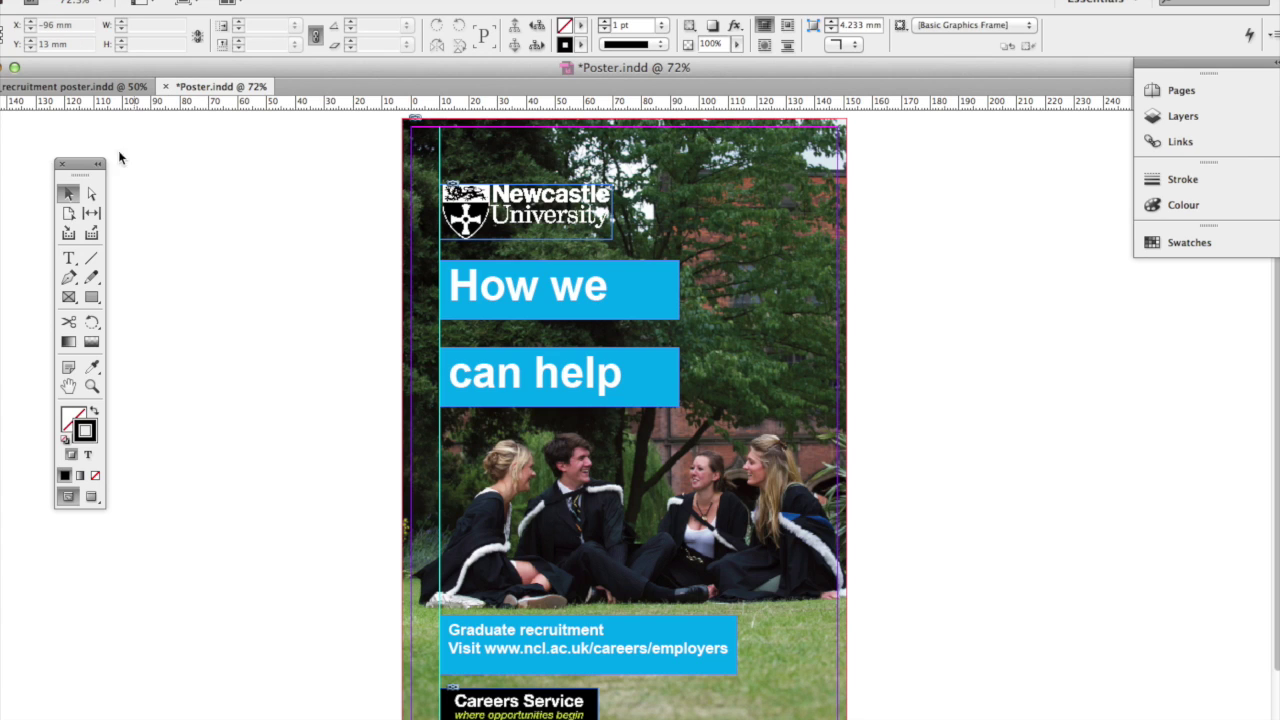
pyautogui.click(101, 0)
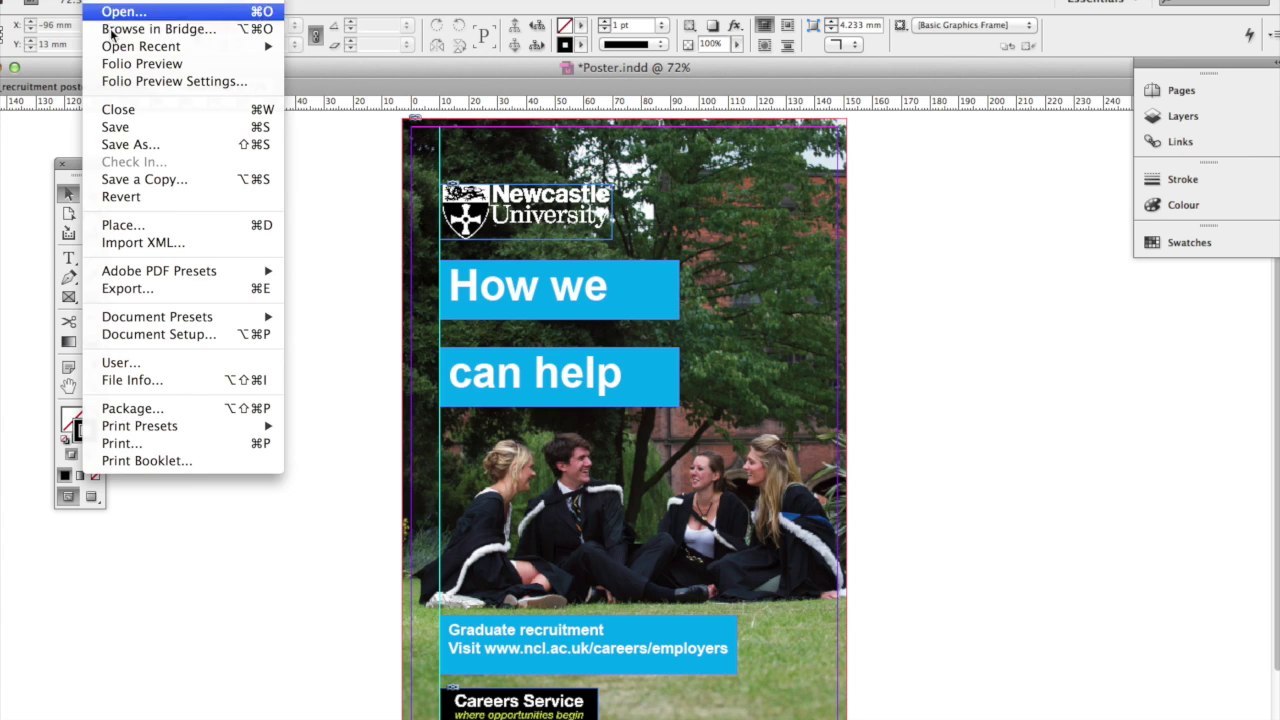
pyautogui.click(183, 414)
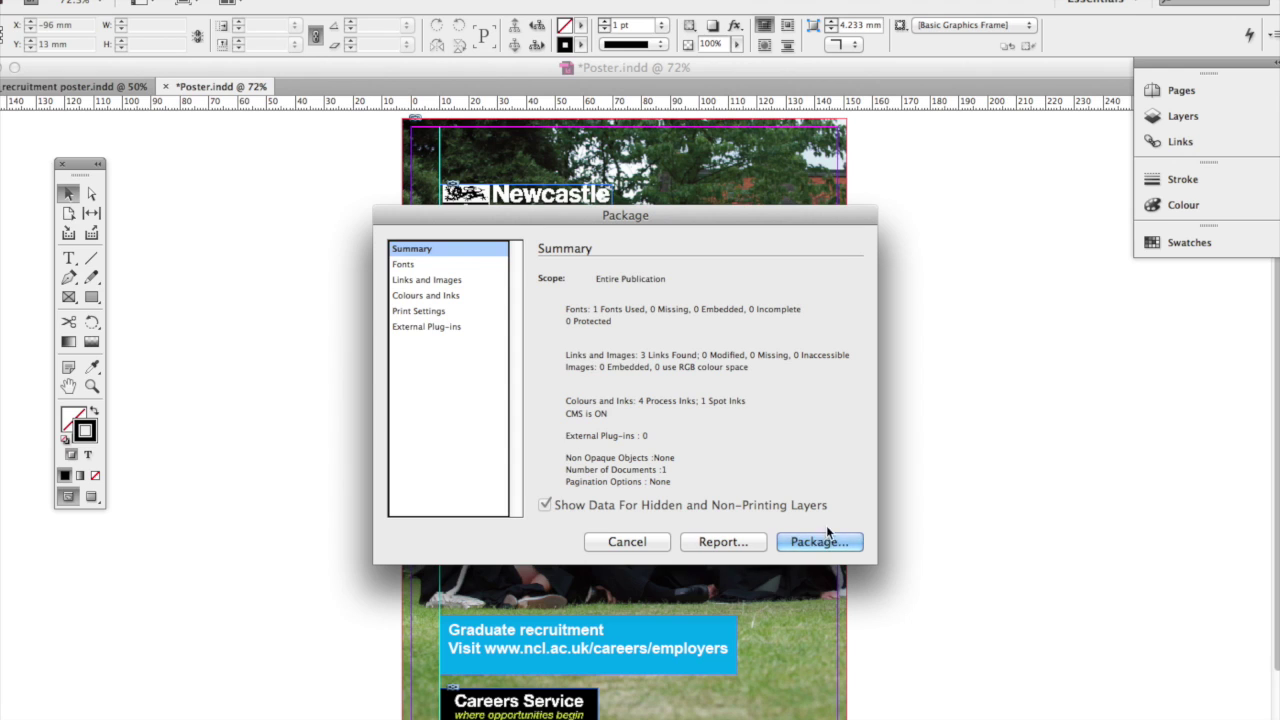
pyautogui.click(820, 542)
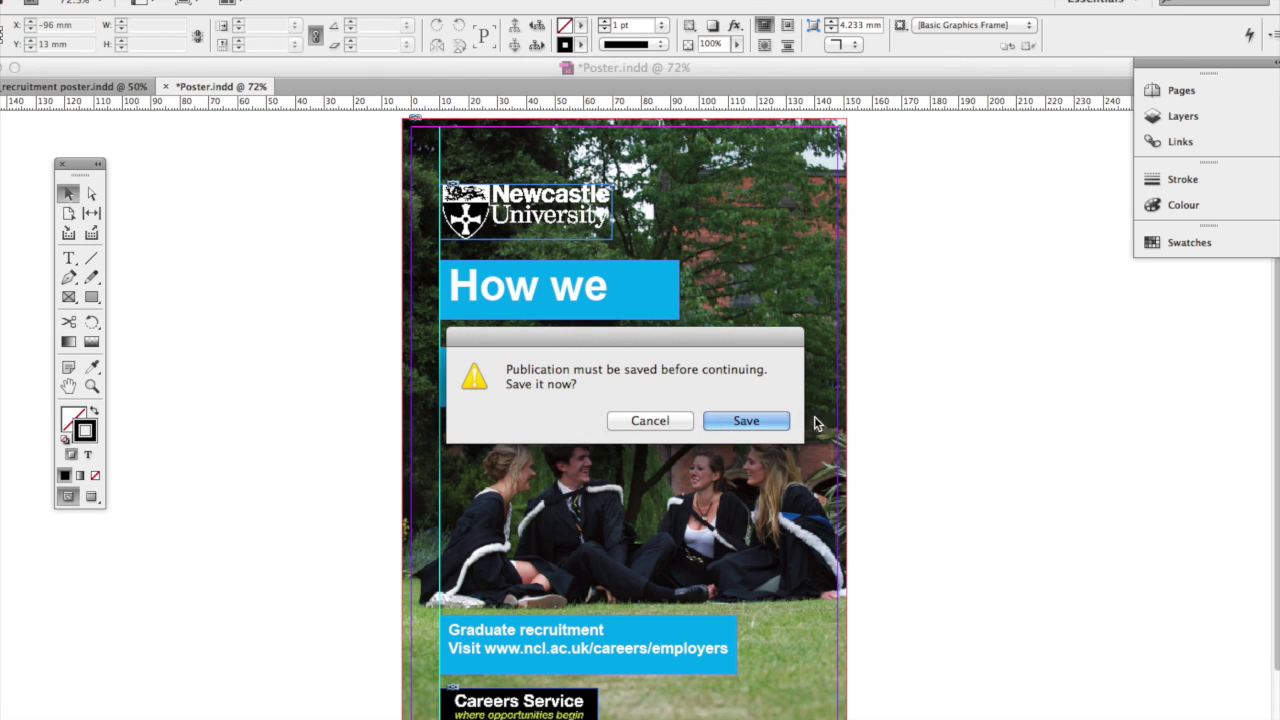
pyautogui.click(740, 422)
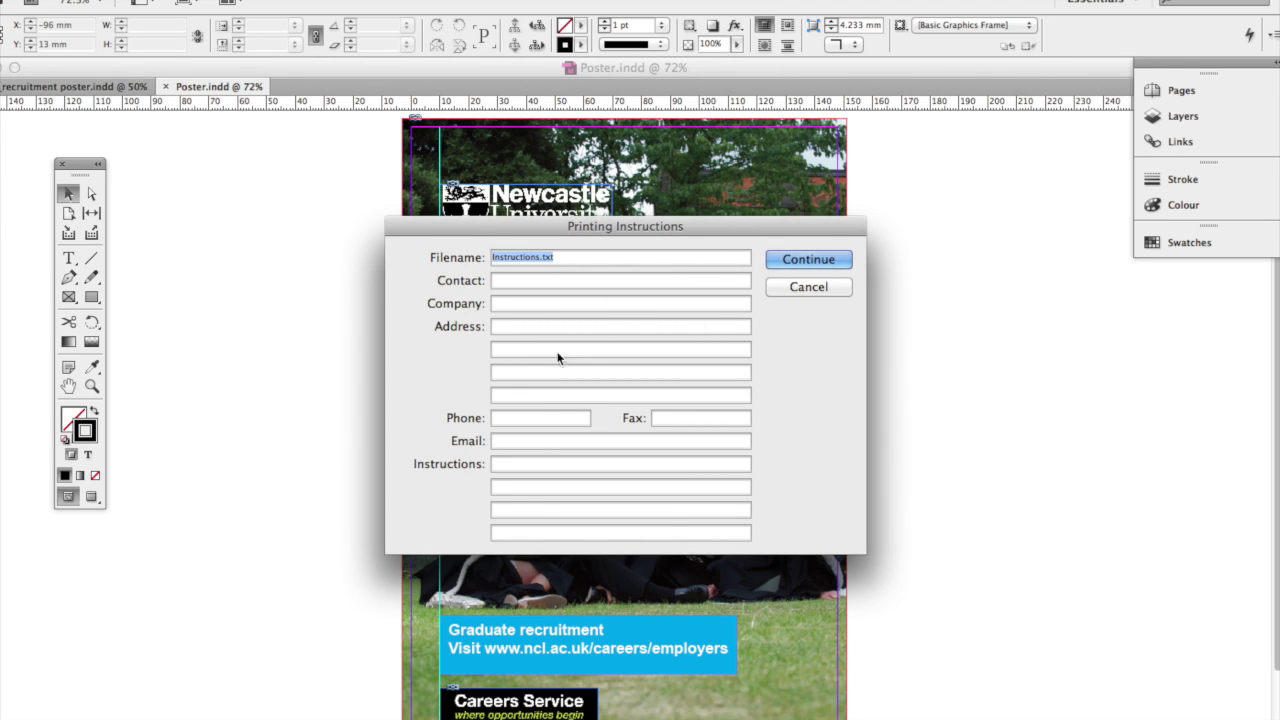
# Leave the printing instructions blank and create the package as Poster Folder on the Desktop, copying fonts and linked graphics and updating graphic links
pyautogui.click(842, 258)
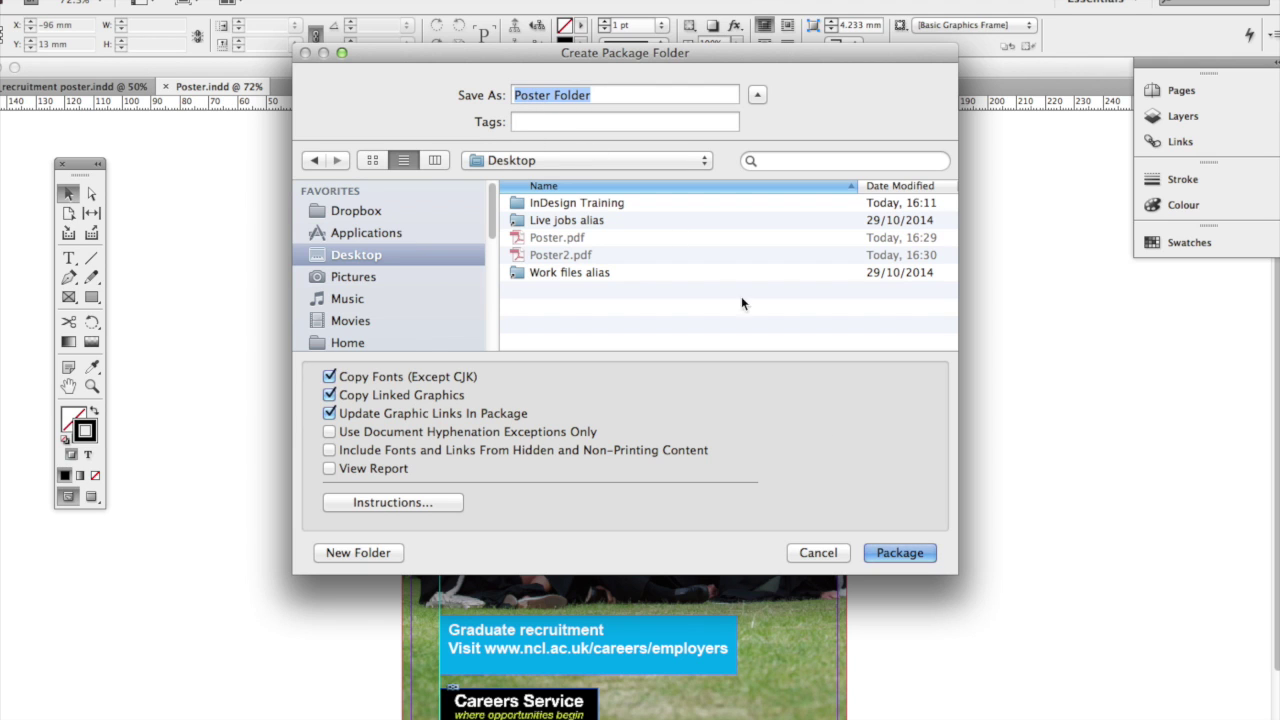
pyautogui.click(894, 550)
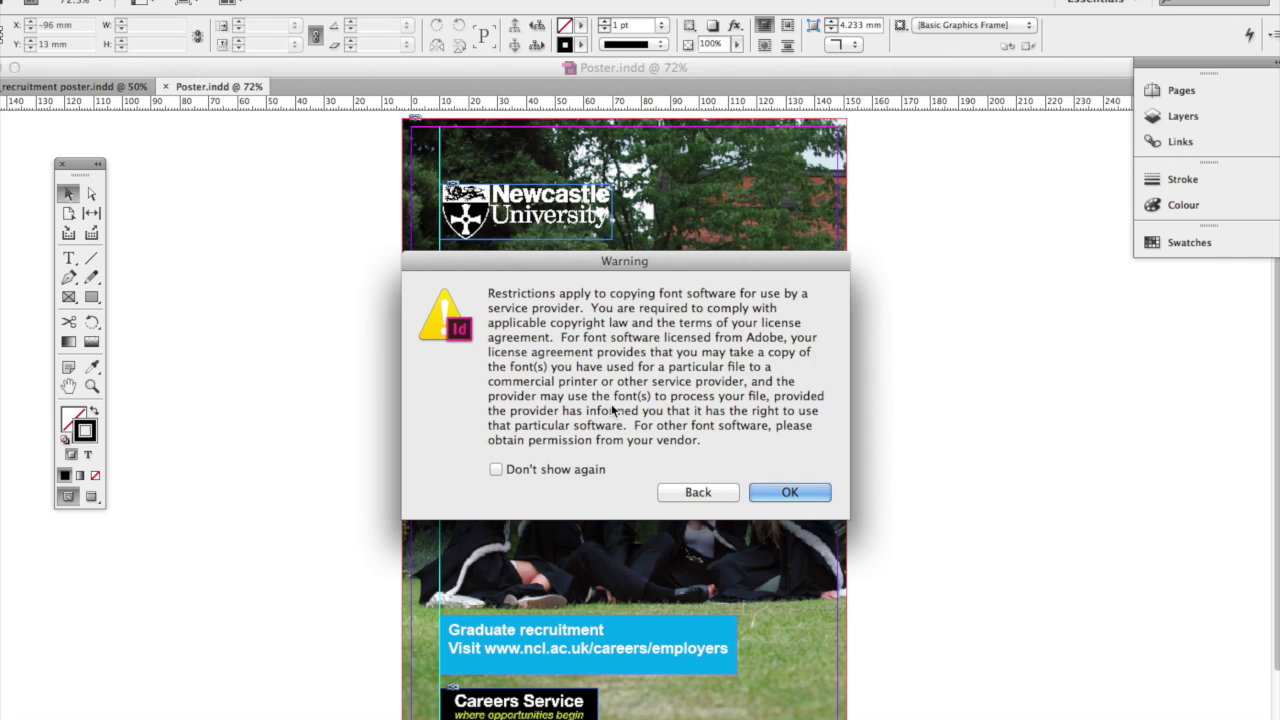
pyautogui.click(810, 492)
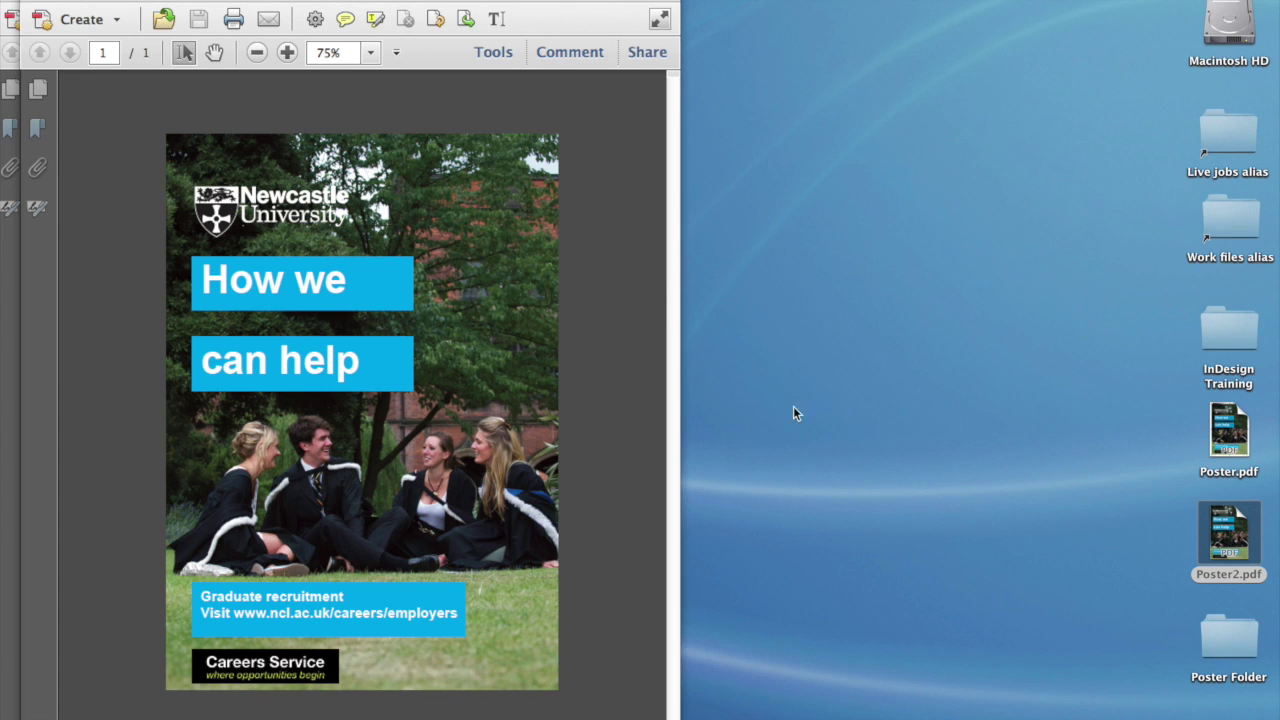
# Quit the PDF viewer, open Poster Folder from the desktop and examine the contents of its Links and Document fonts folders
pyautogui.press('super+q')
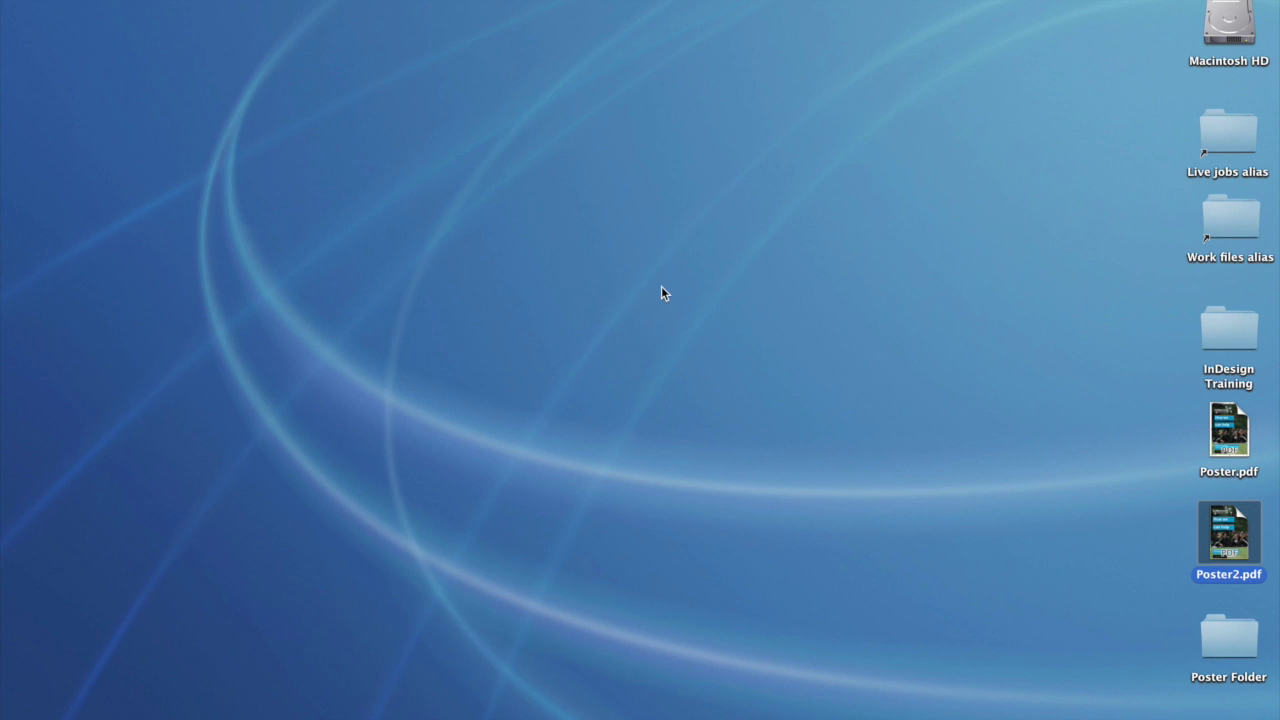
pyautogui.doubleClick(1233, 645)
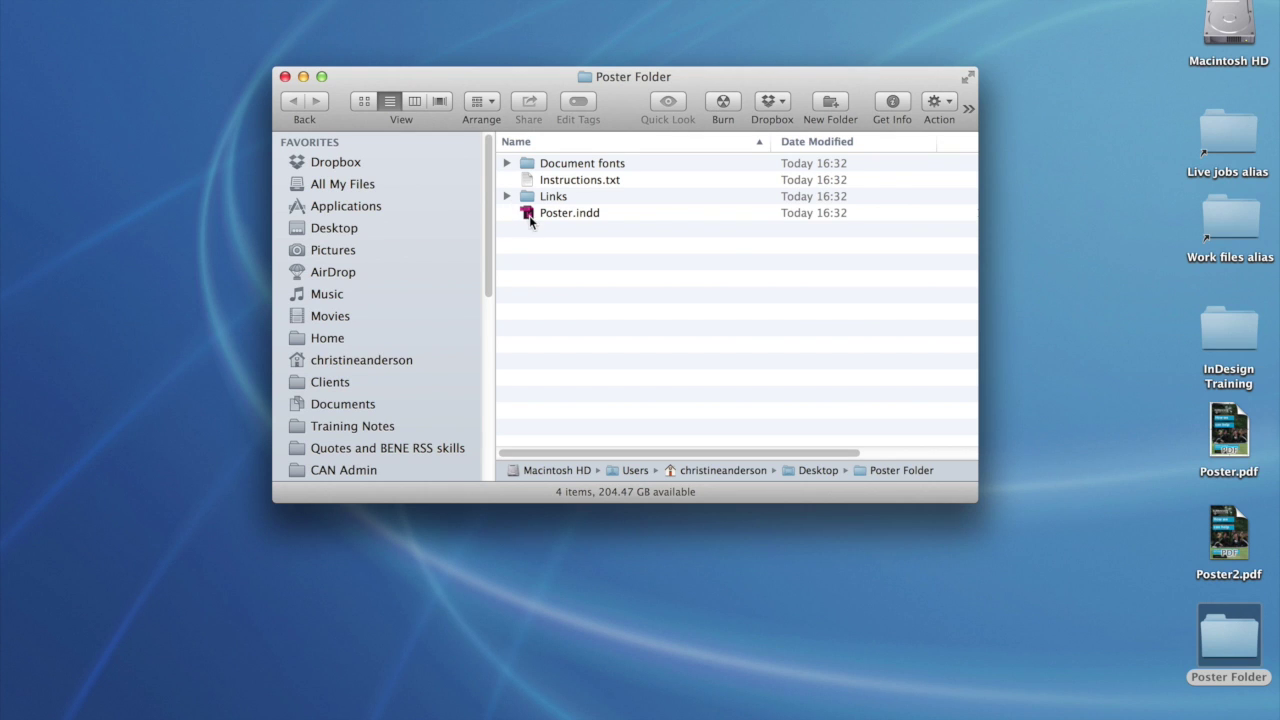
pyautogui.click(507, 196)
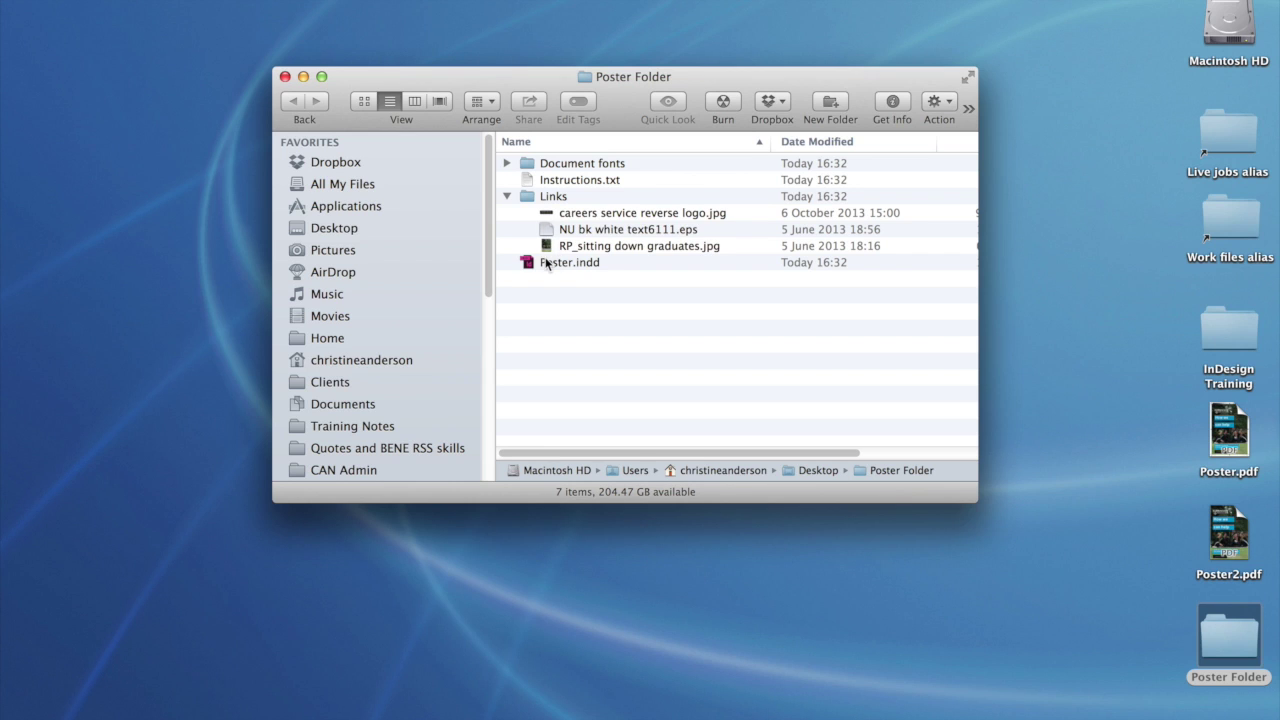
pyautogui.click(507, 163)
pyautogui.click(507, 163)
pyautogui.click(507, 163)
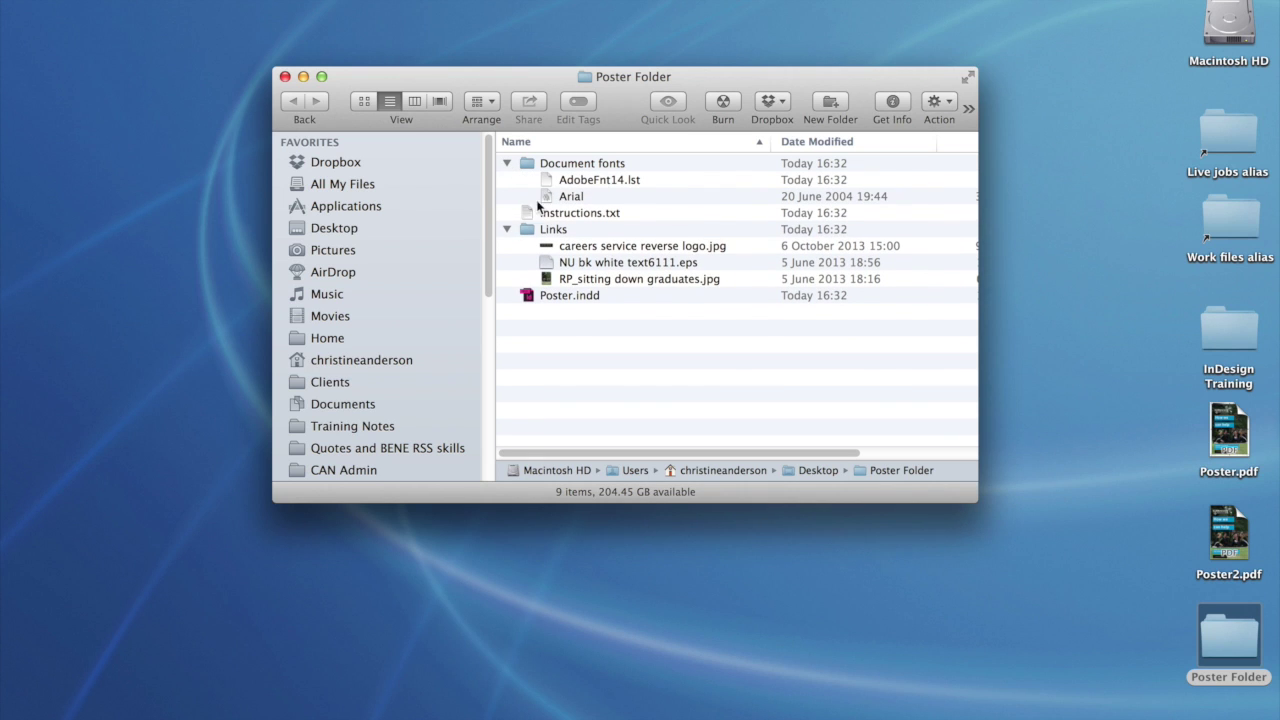
pyautogui.click(507, 229)
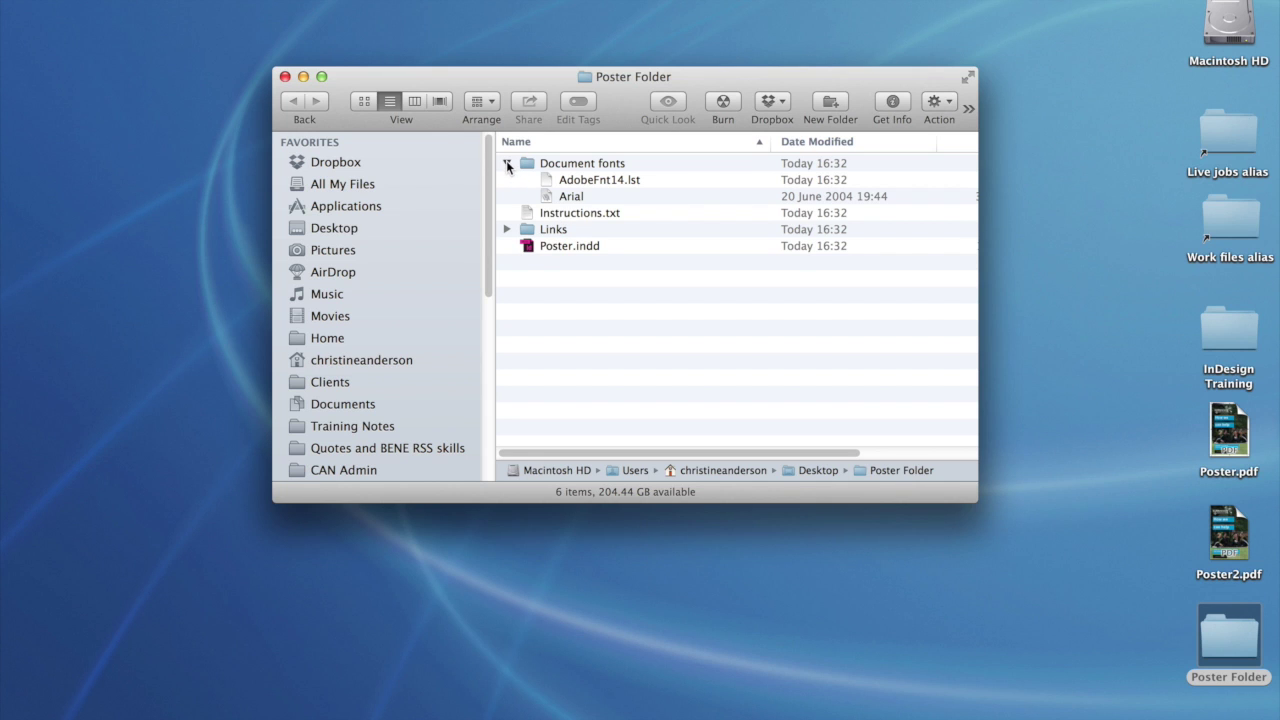
pyautogui.click(506, 162)
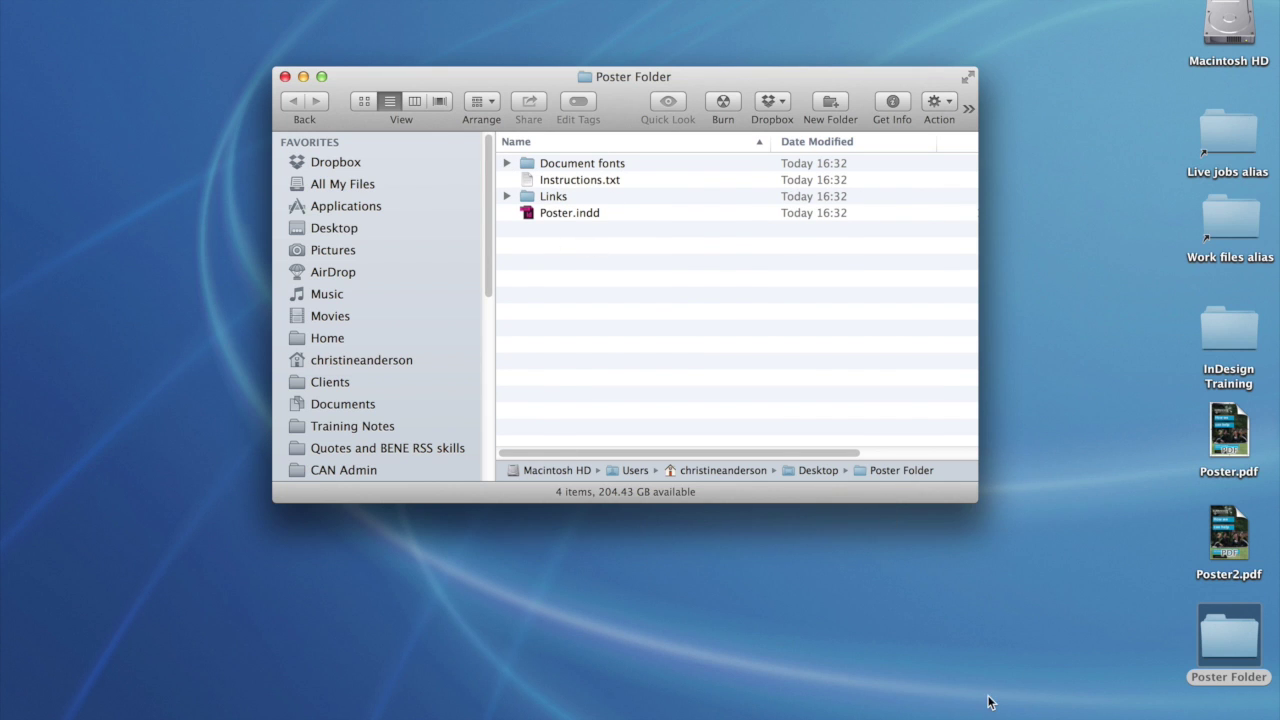